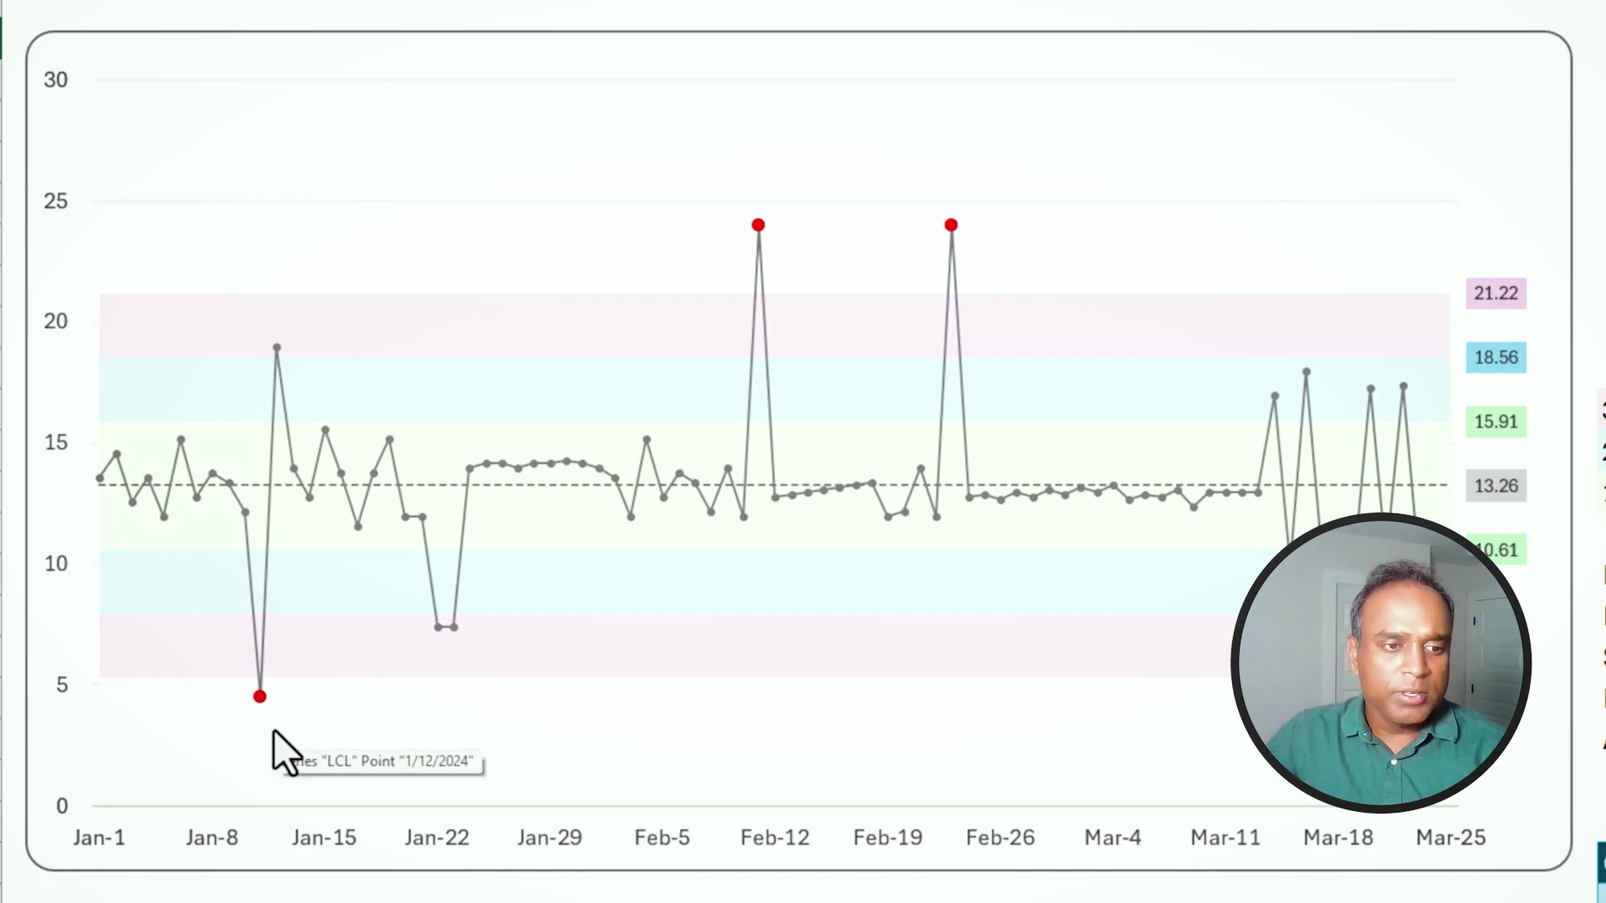
Turn off Rule 1, turn on Rule 2 and inspect its flagged run starting in late January on the control chart
{"action": "mouse_move", "coordinate": [259, 696]}
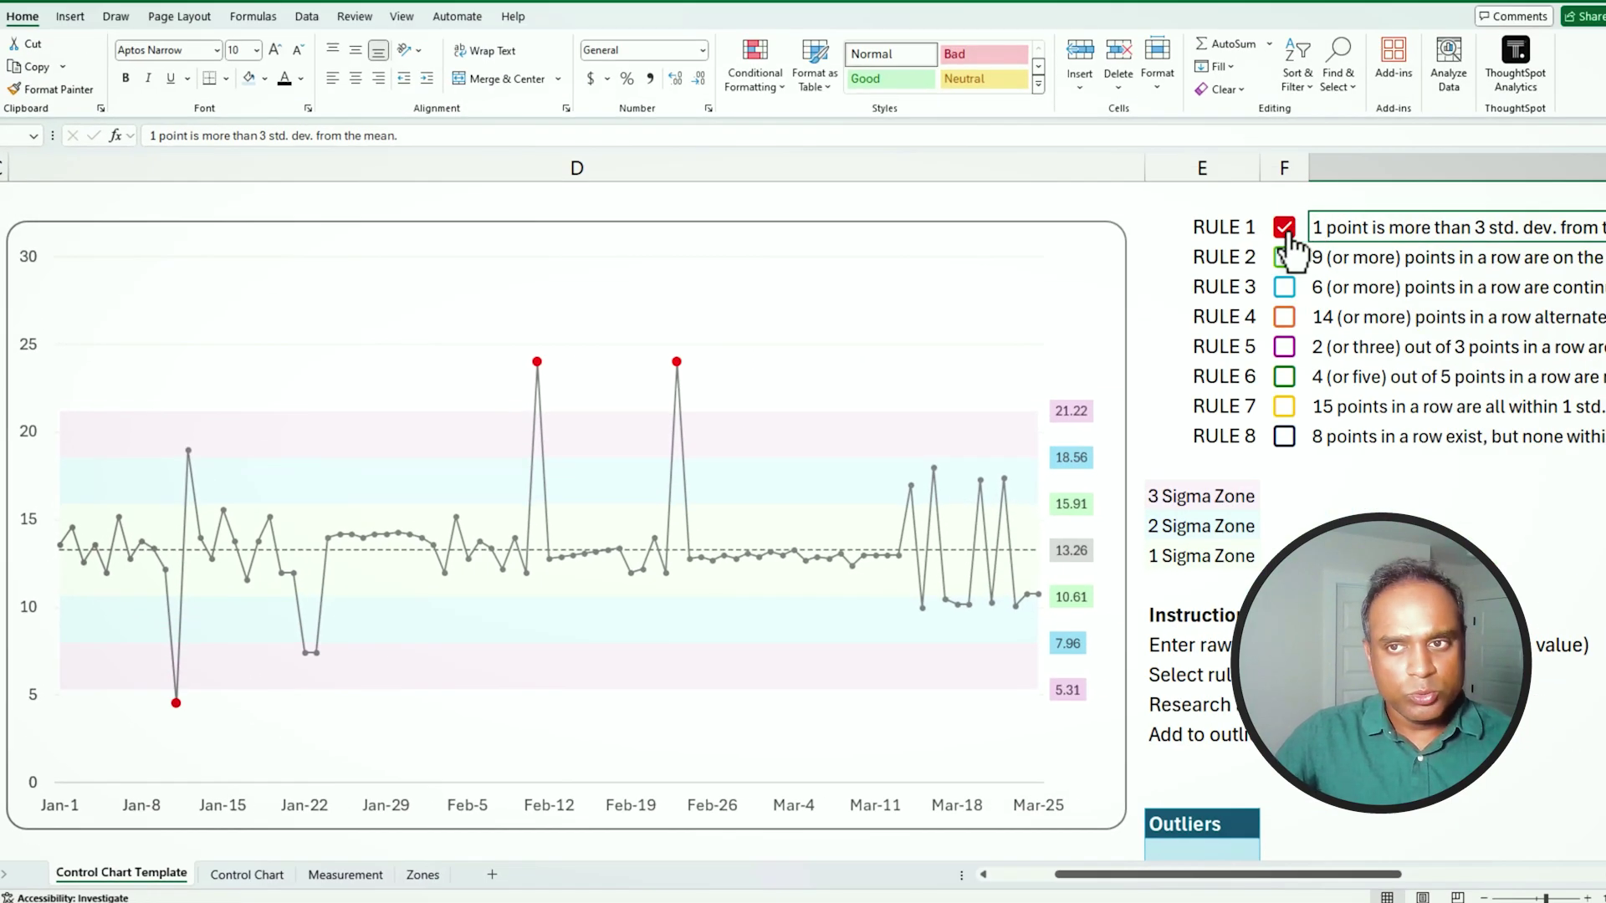
{"action": "left_click", "coordinate": [1286, 229]}
{"action": "left_click", "coordinate": [1285, 258]}
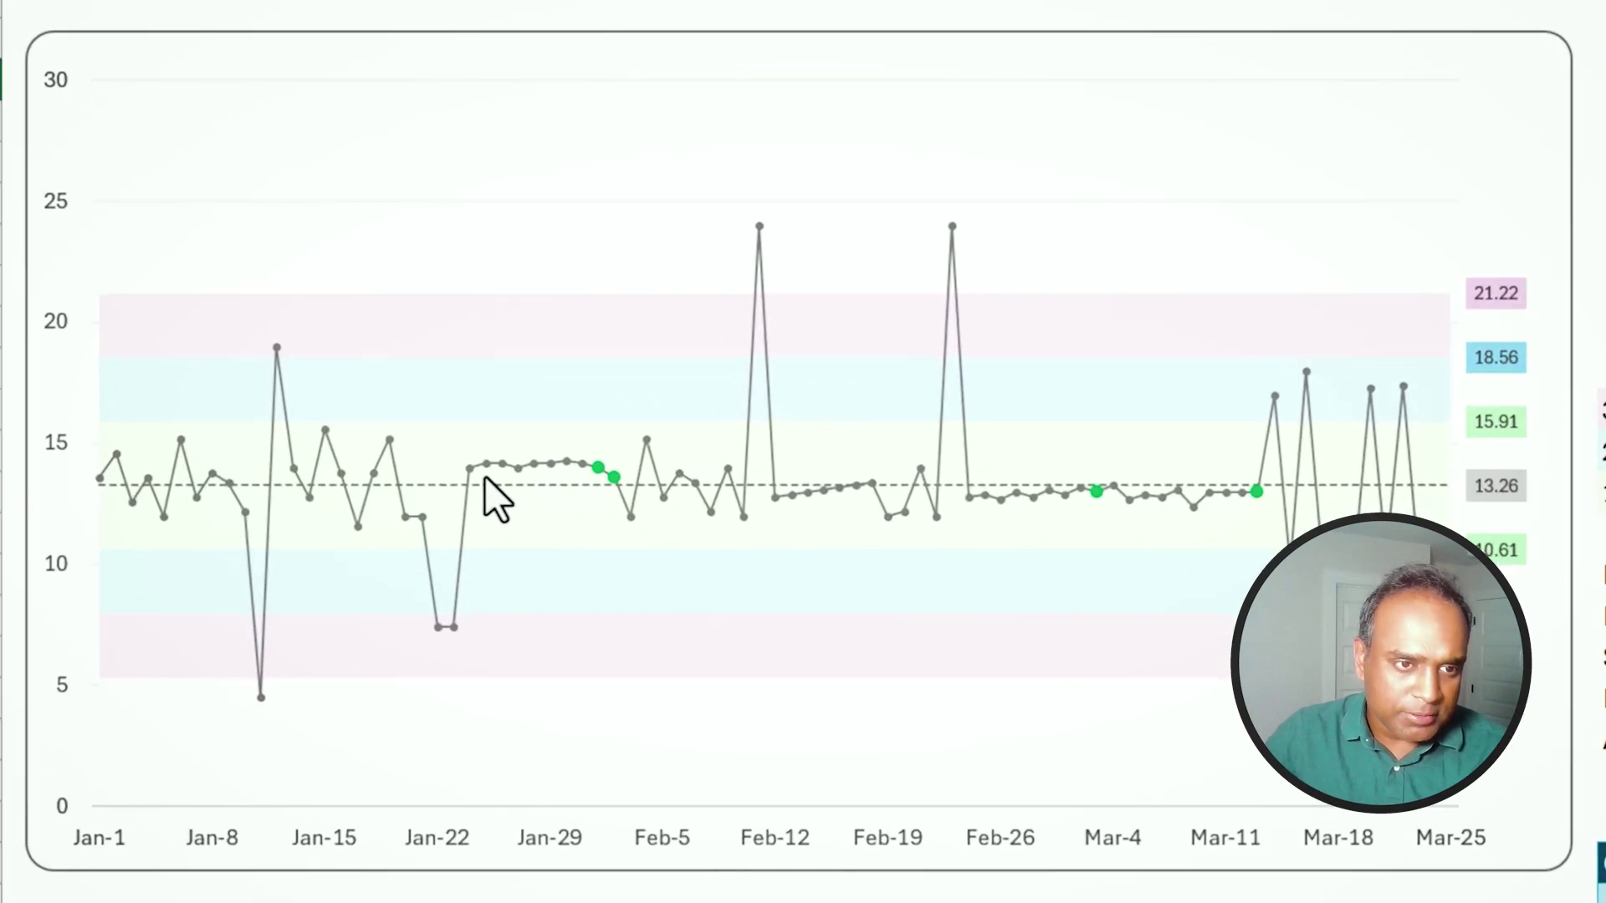
{"action": "mouse_move", "coordinate": [473, 470]}
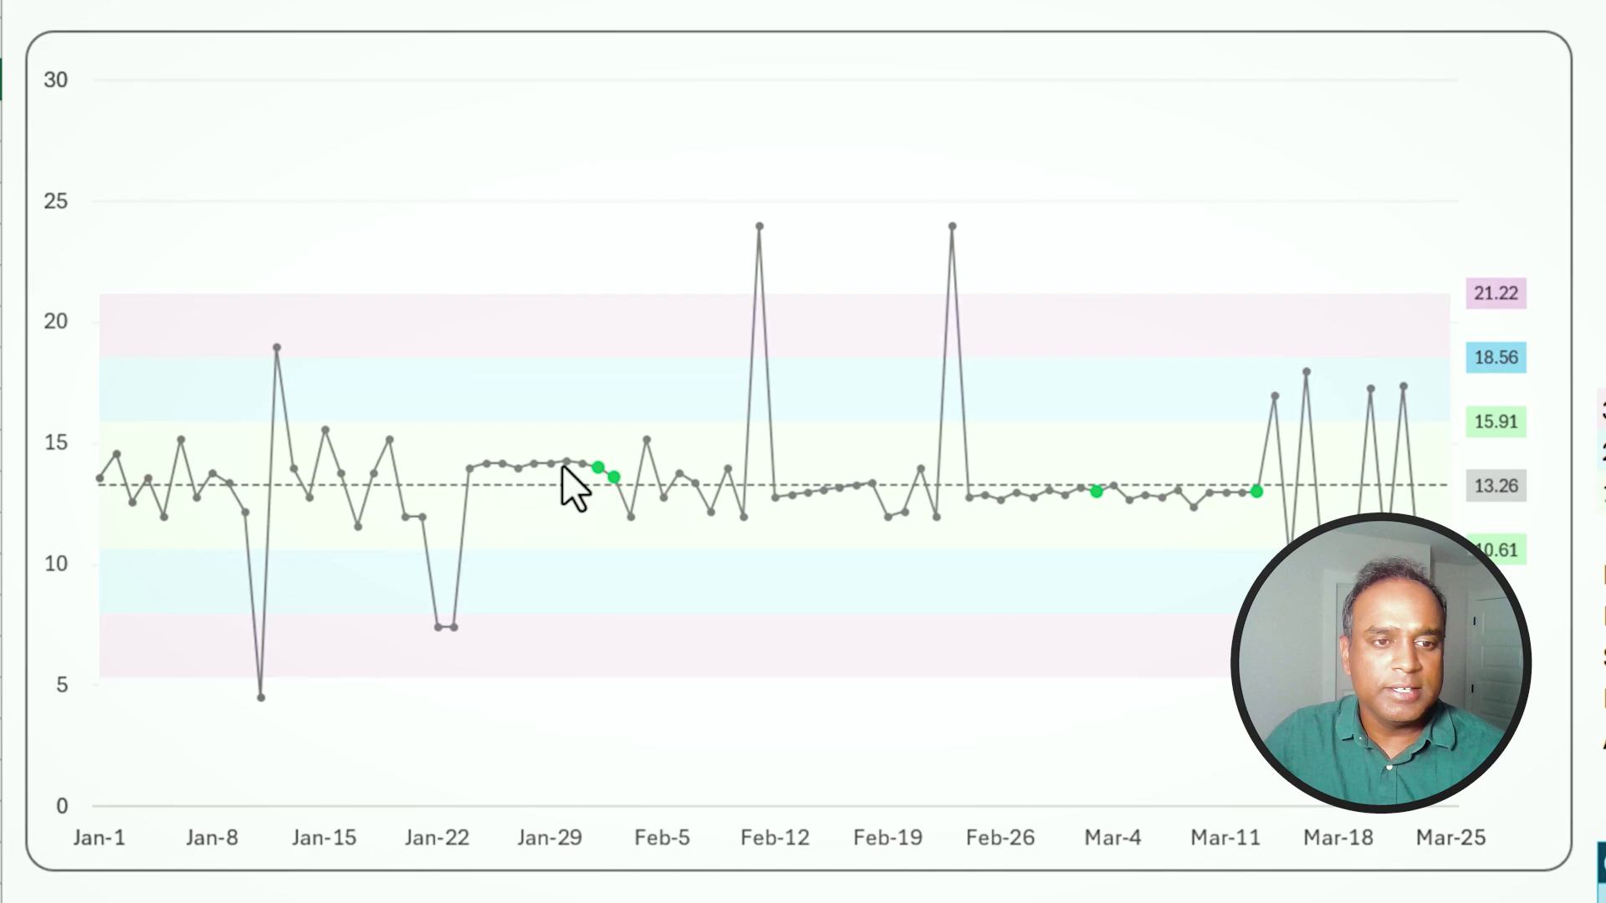
{"action": "mouse_move", "coordinate": [597, 466]}
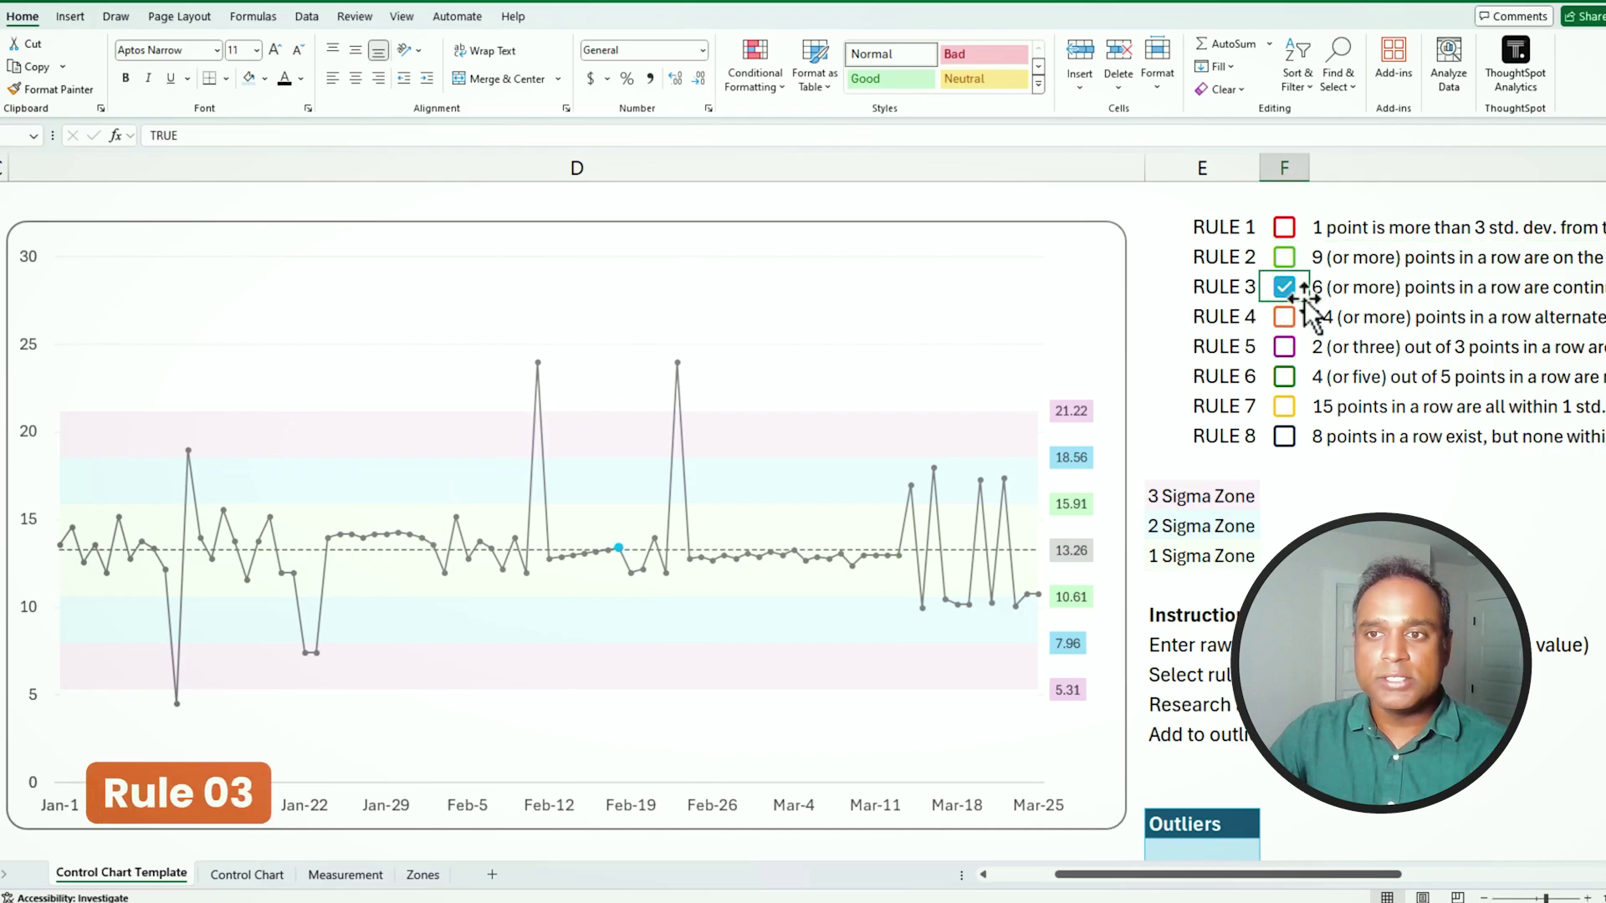
Apply only Rule 3 and inspect the steadily increasing run up to its flagged point in mid-February
{"action": "left_click", "coordinate": [1285, 287]}
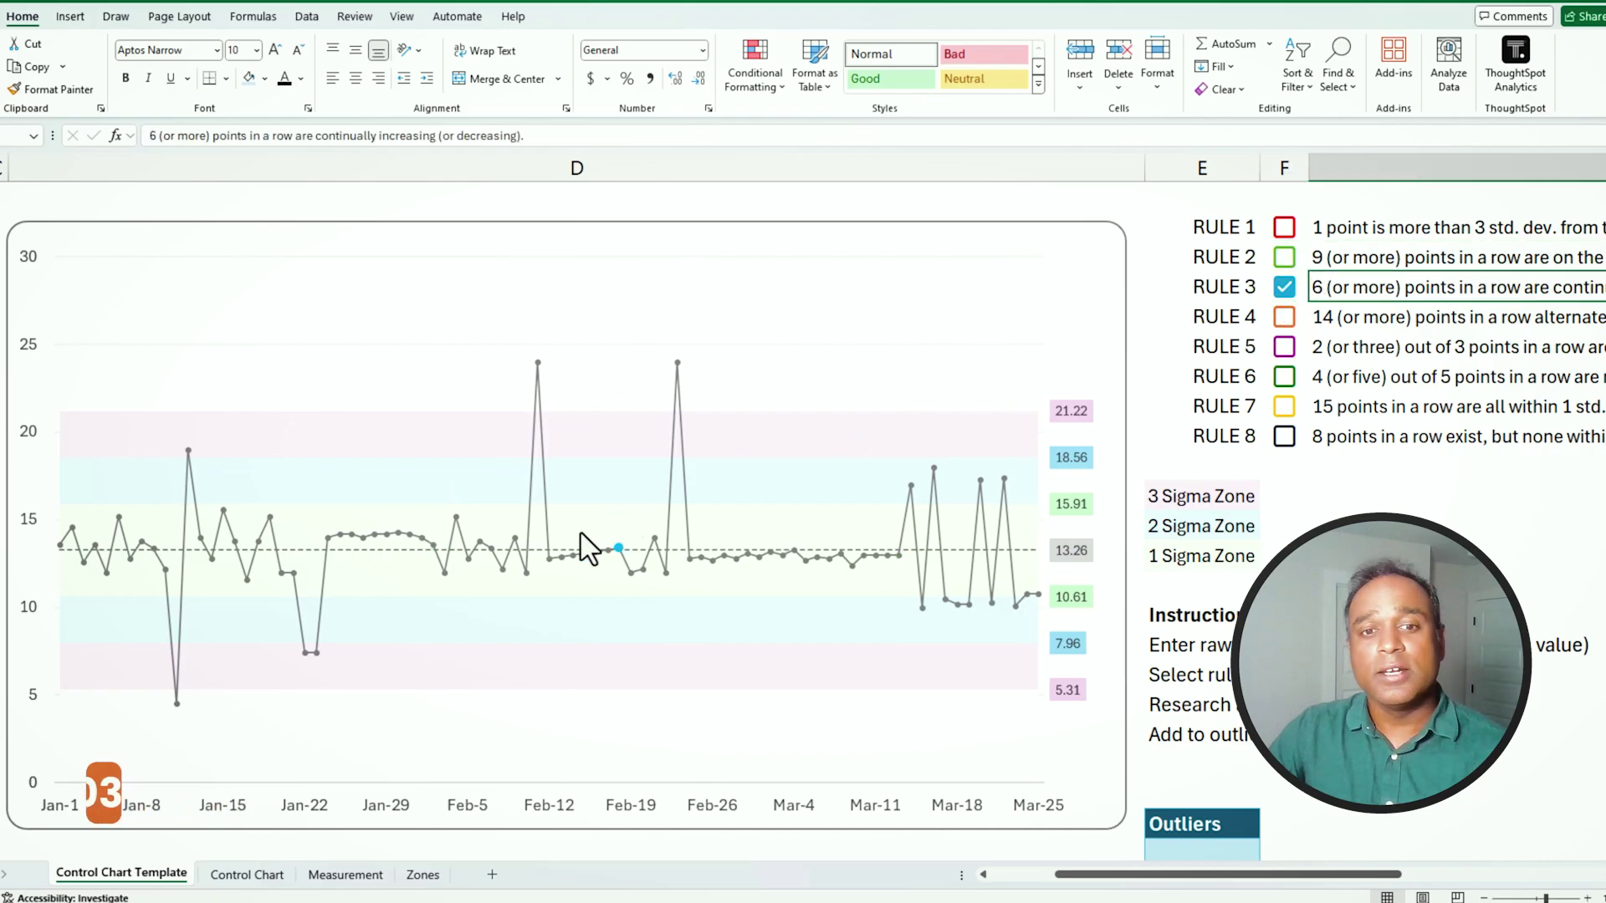
{"action": "mouse_move", "coordinate": [713, 515]}
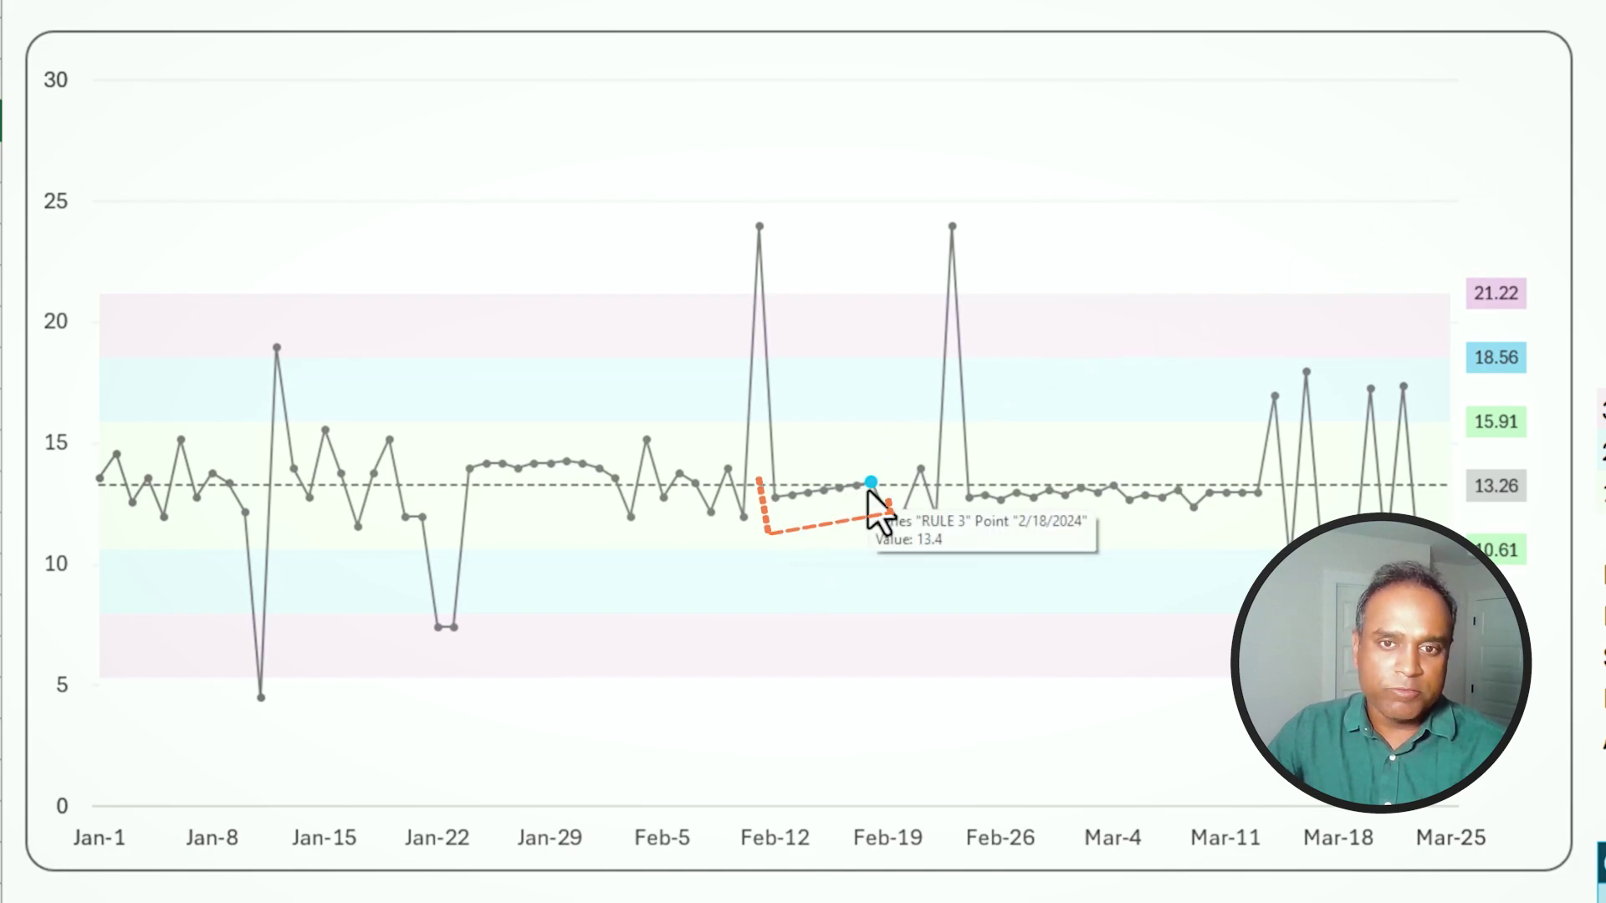
{"action": "mouse_move", "coordinate": [875, 494]}
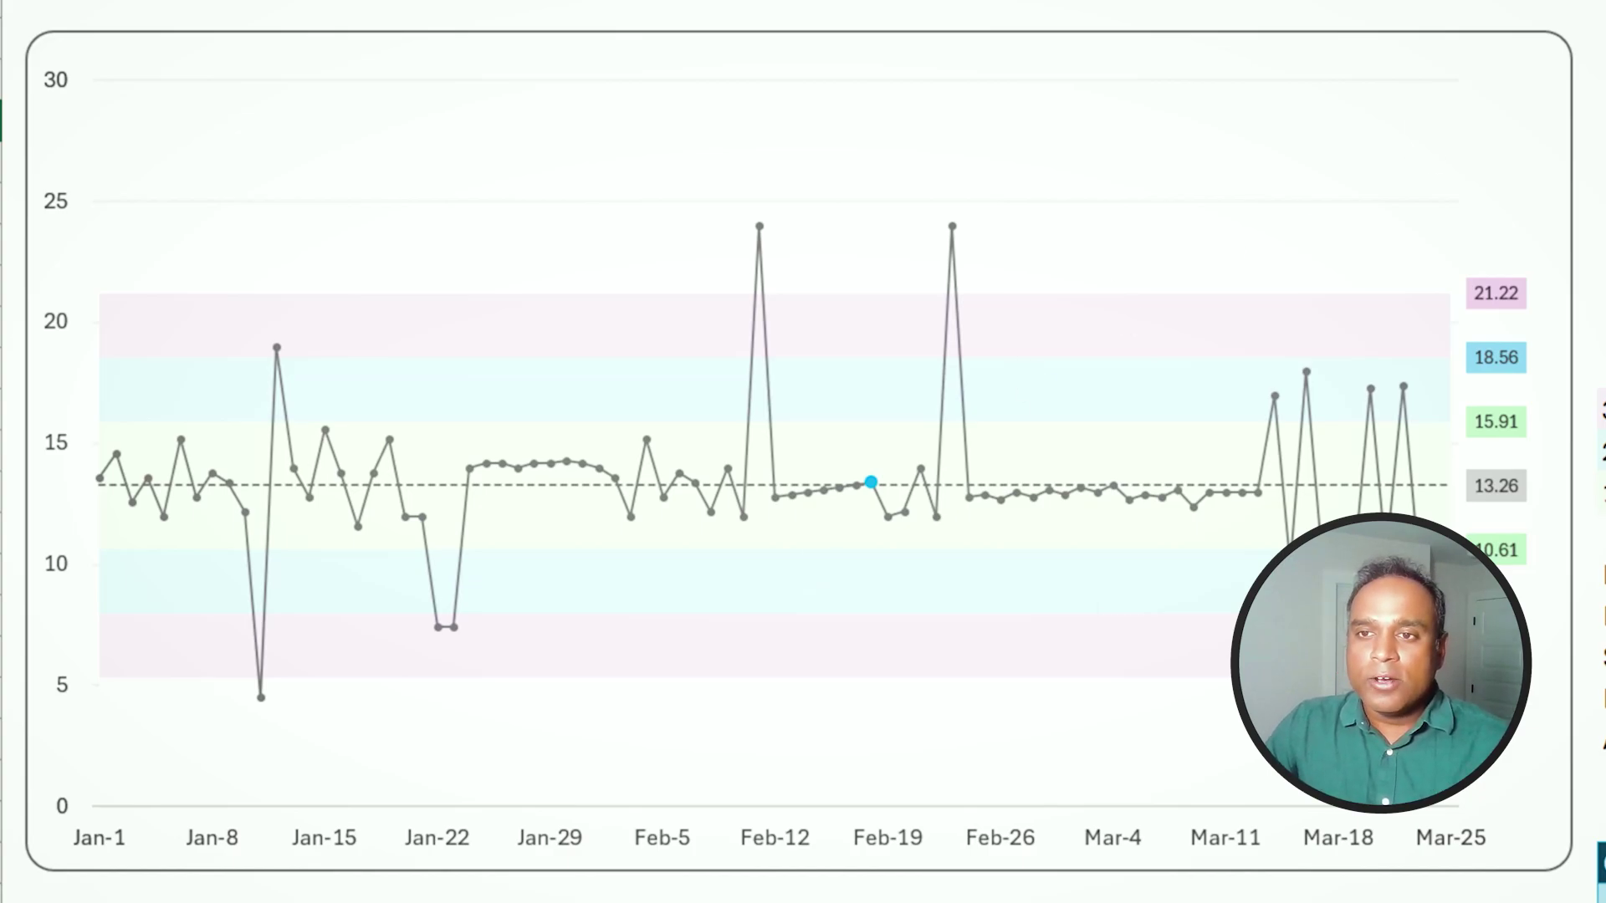
Apply only Rule 4 and inspect the alternating run of points from late February to mid-March
{"action": "left_click", "coordinate": [1284, 317]}
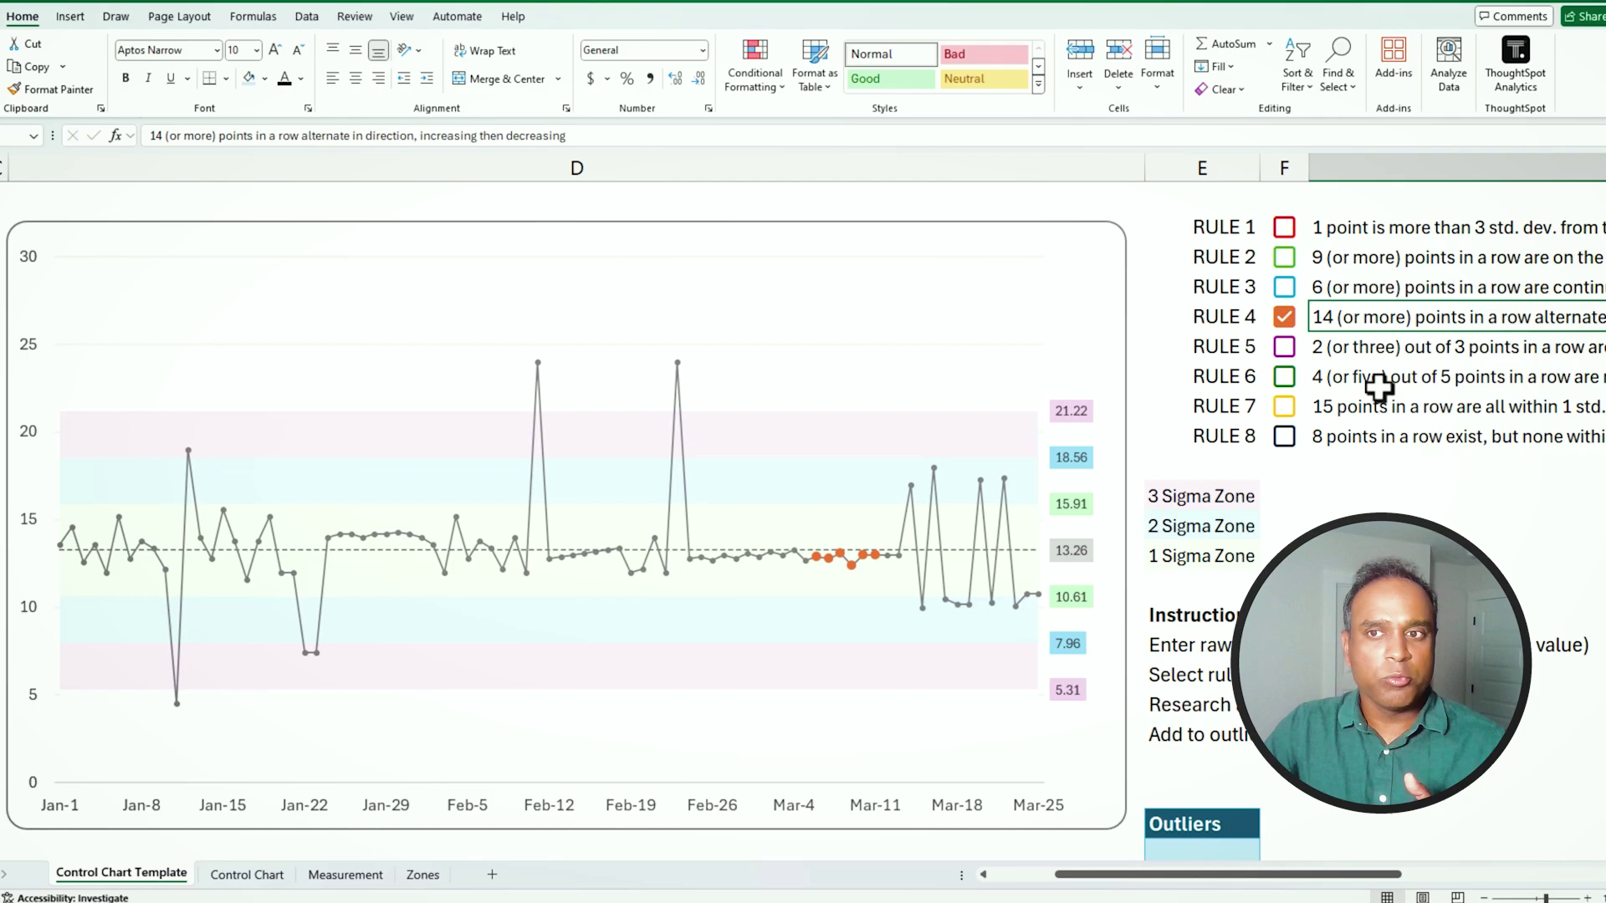
{"action": "mouse_move", "coordinate": [690, 559]}
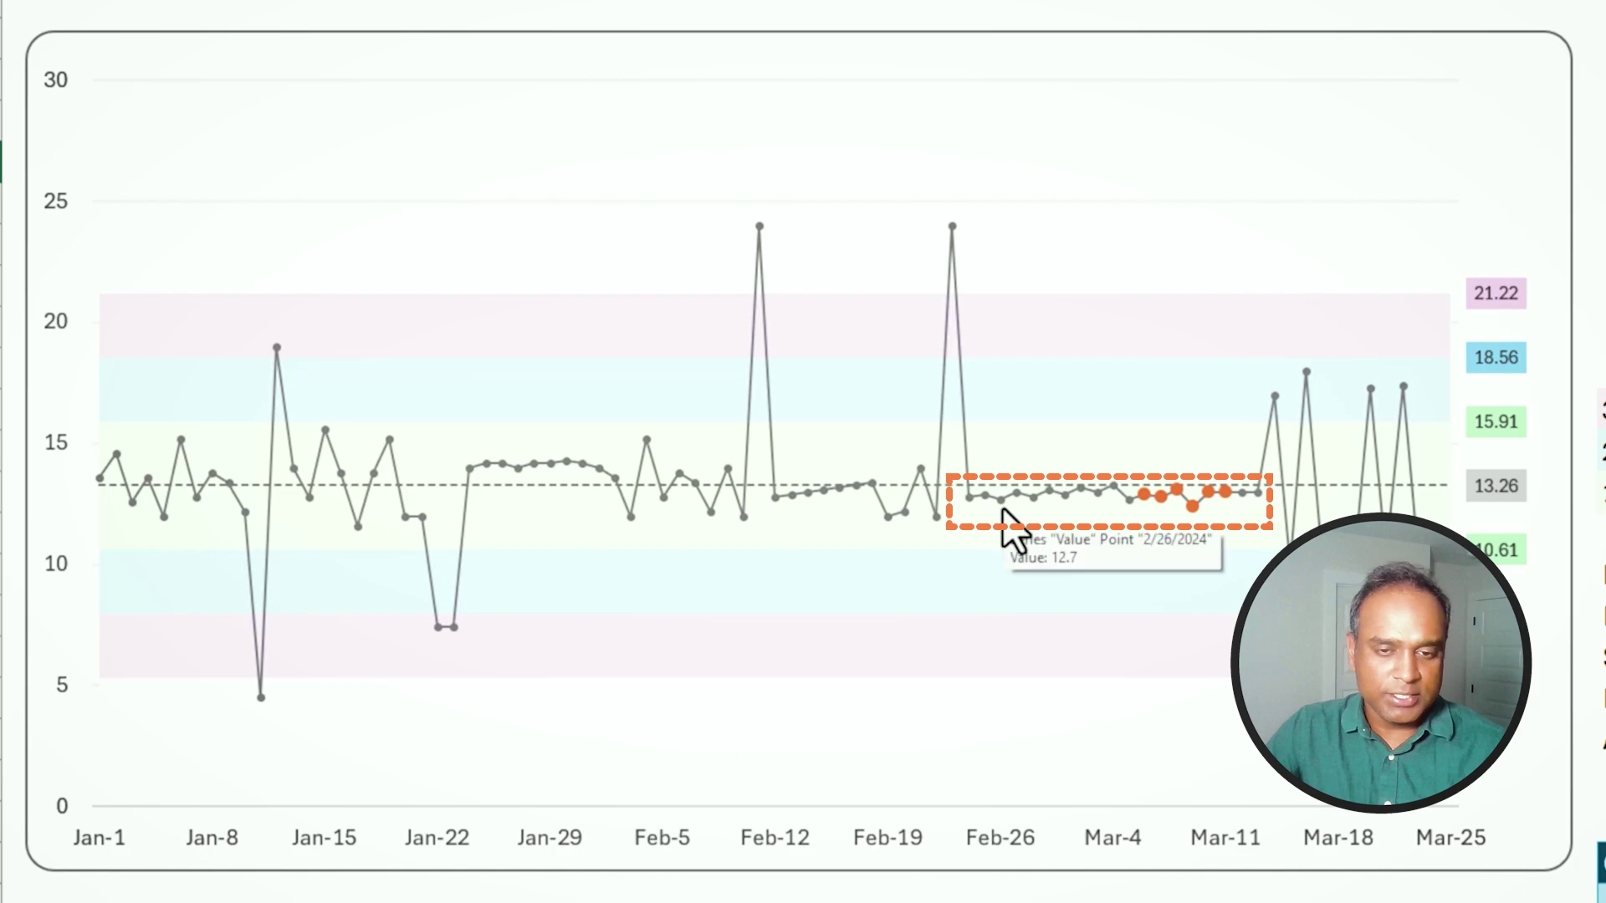
{"action": "mouse_move", "coordinate": [1022, 494]}
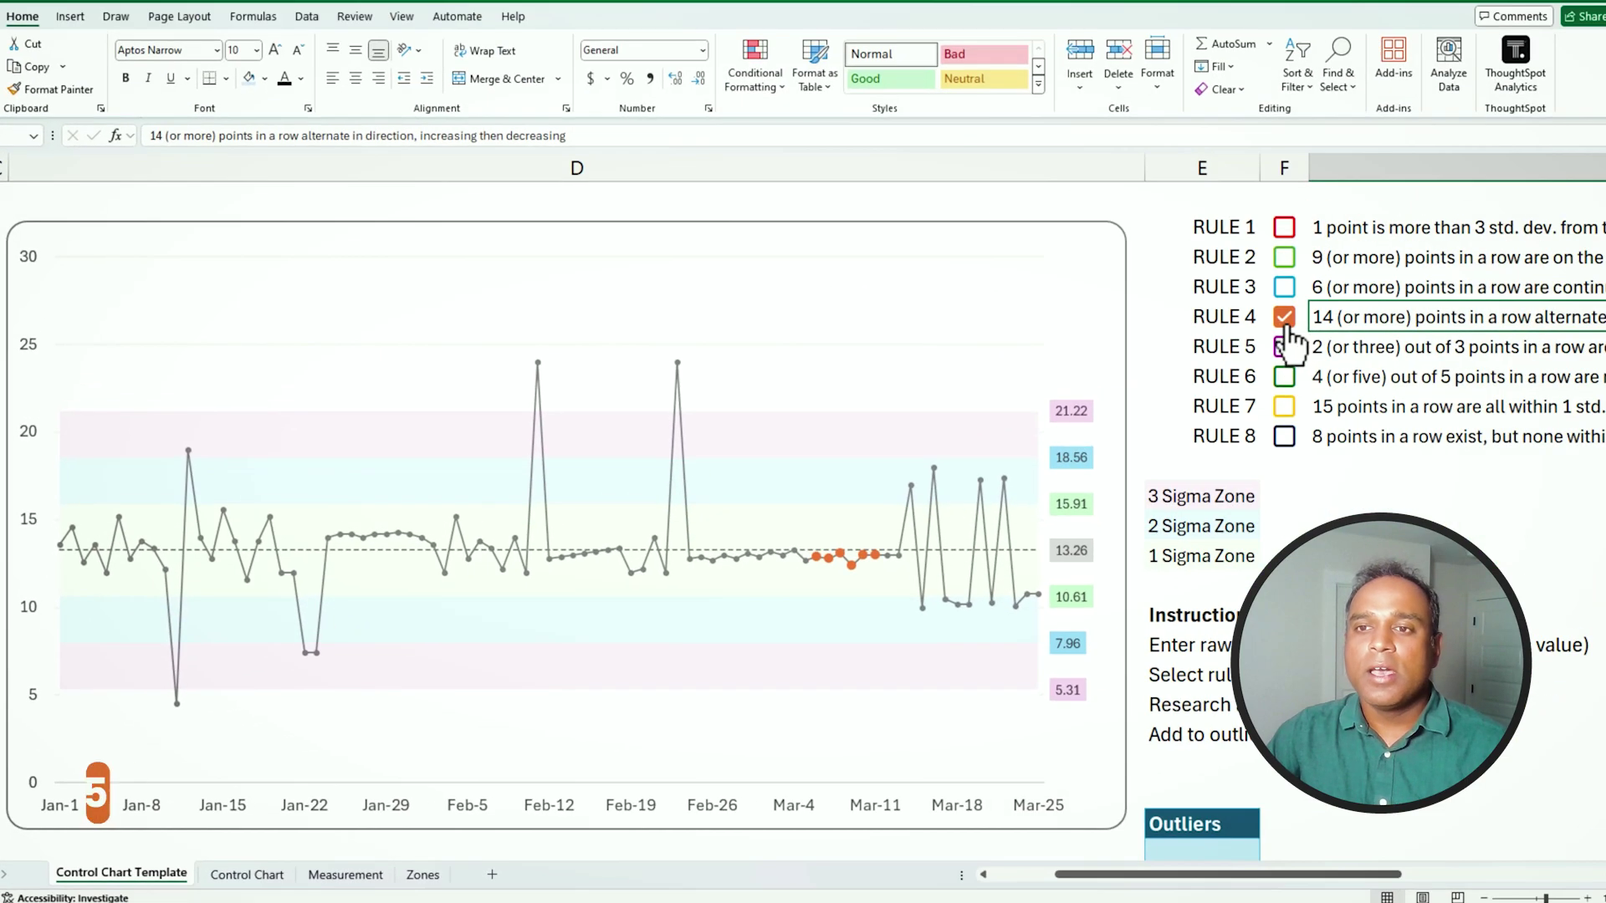
Replace Rule 4 with Rule 5 and inspect the consecutive low points around January 22 in the 3 sigma zone
{"action": "left_click", "coordinate": [1284, 317]}
{"action": "left_click", "coordinate": [1284, 347]}
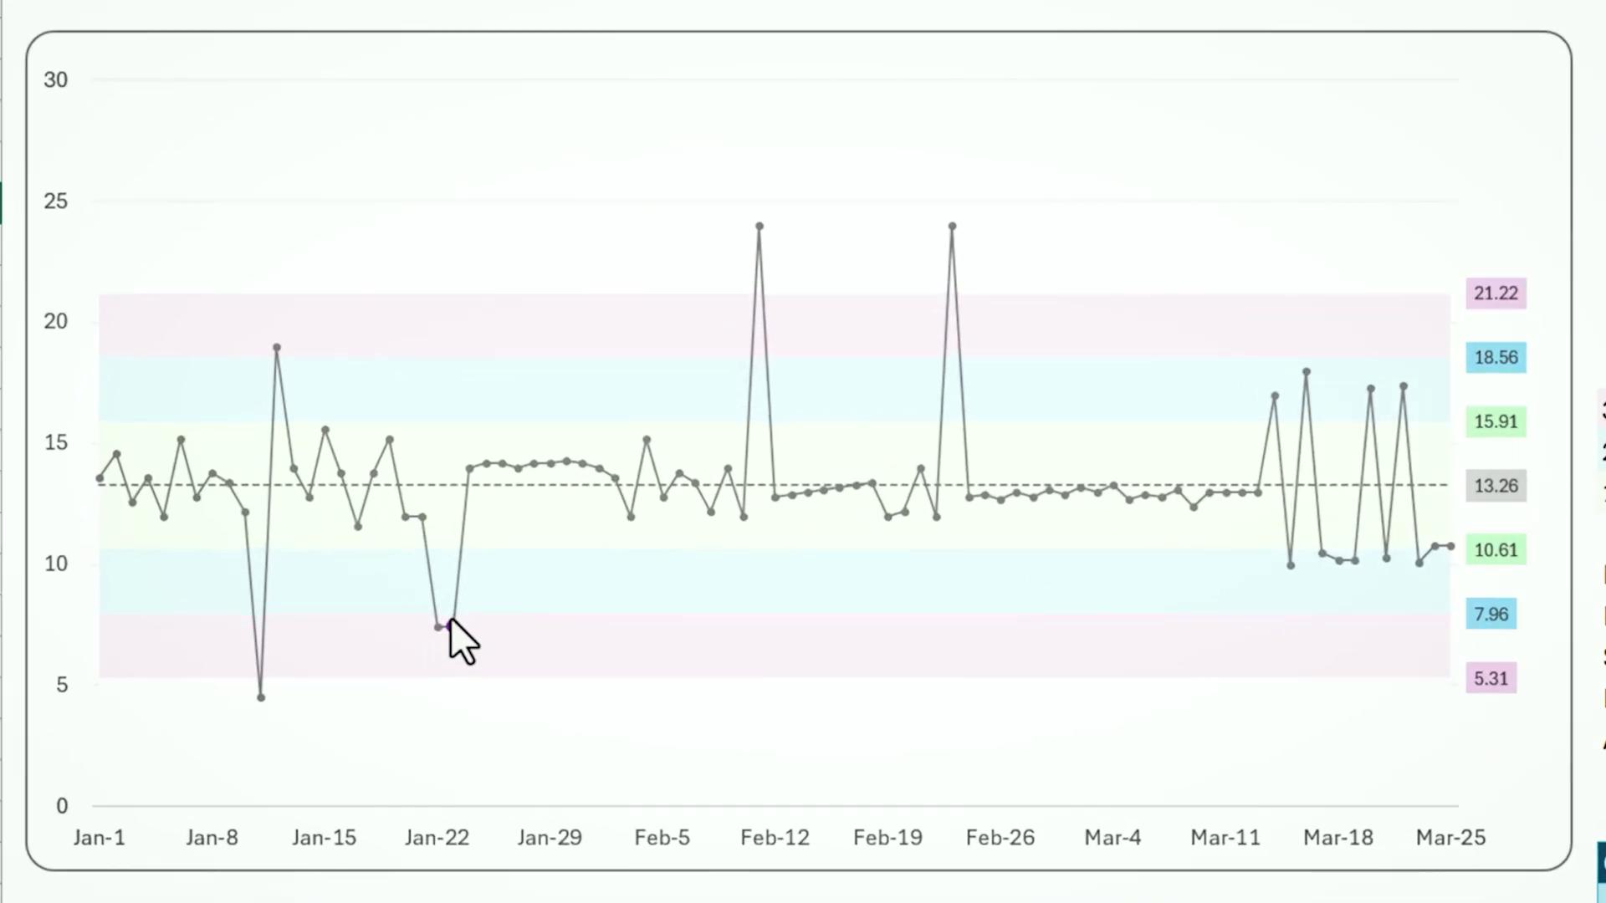
{"action": "mouse_move", "coordinate": [451, 617]}
{"action": "mouse_move", "coordinate": [430, 643]}
{"action": "left_click", "coordinate": [1284, 347]}
{"action": "left_click", "coordinate": [1284, 377]}
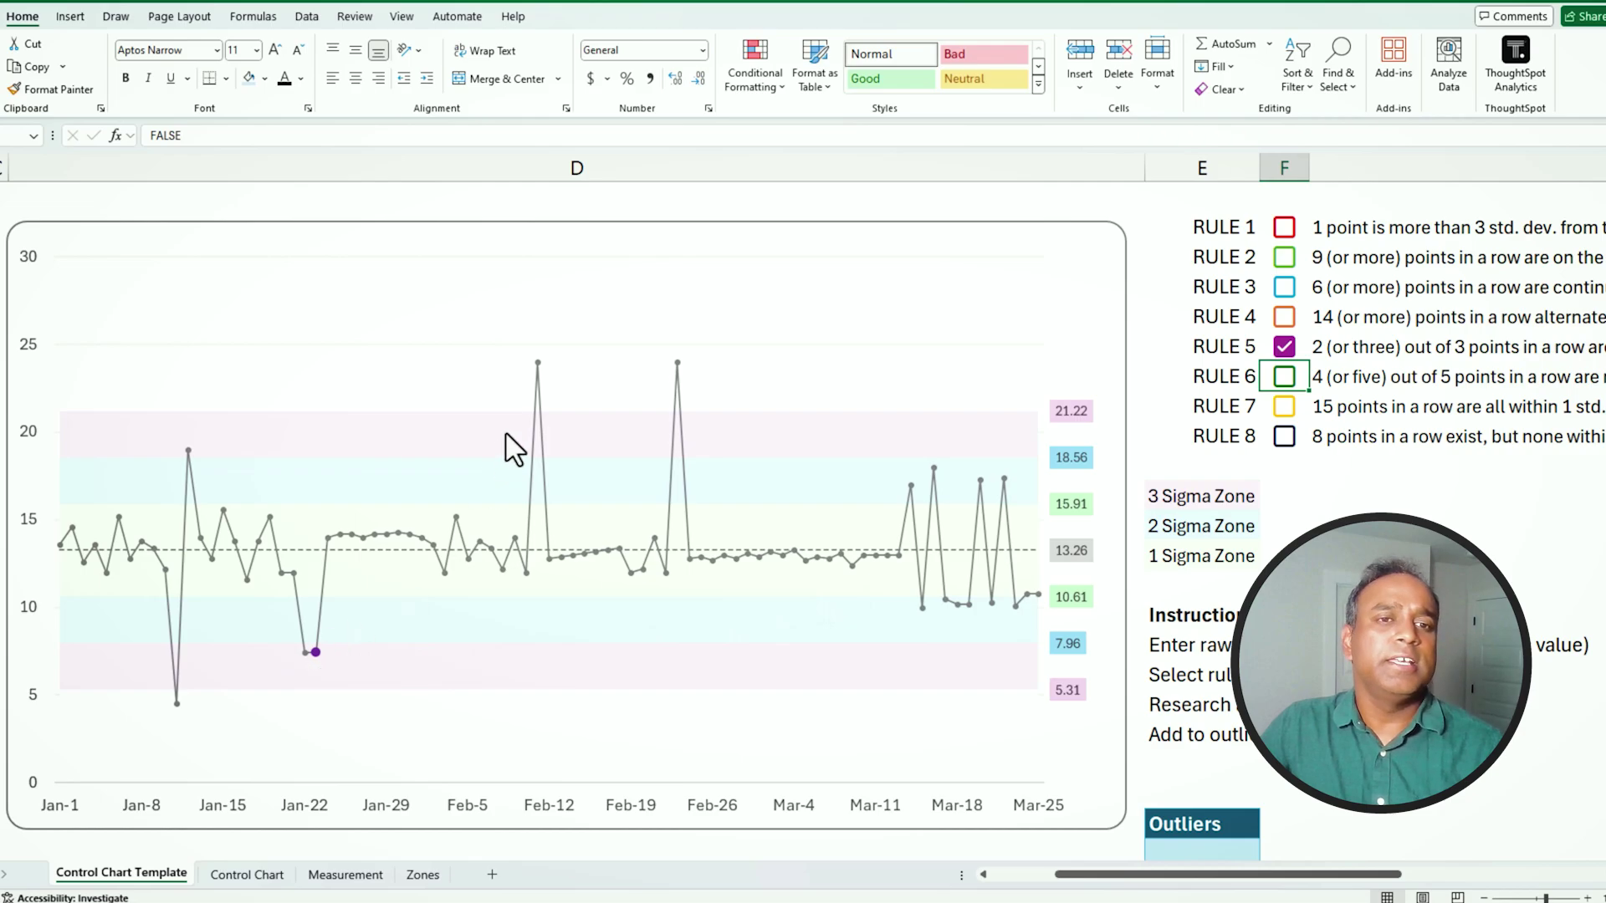
{"action": "mouse_move", "coordinate": [538, 378]}
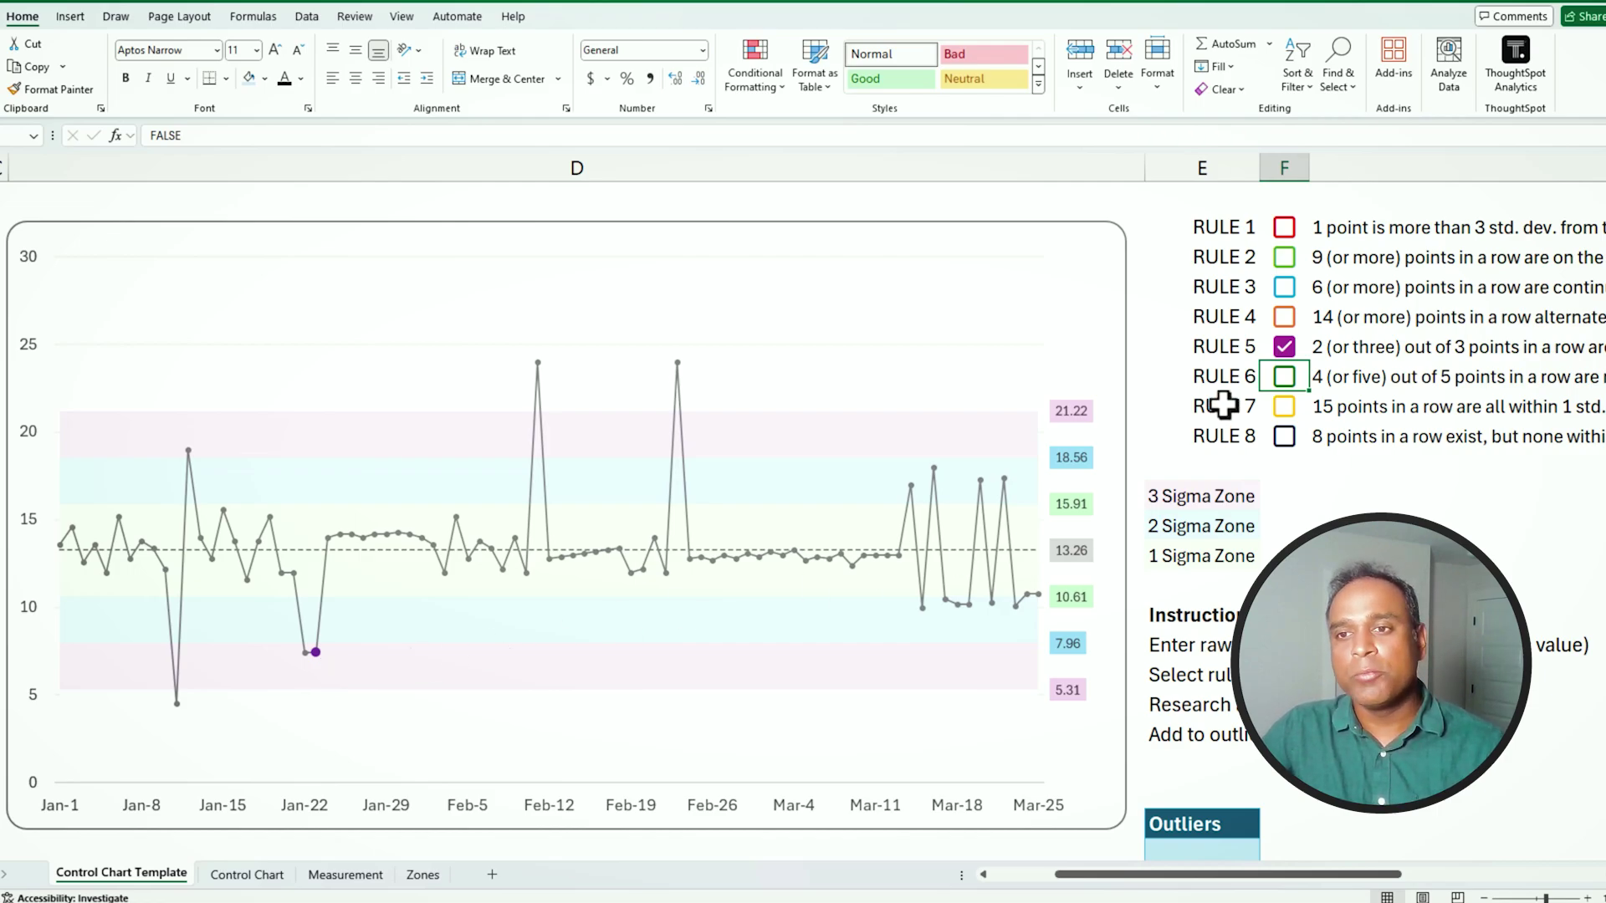
Replace Rule 5 with Rule 6 and inspect the mid-March points in the 2 sigma zones above and below the mean
{"action": "left_click", "coordinate": [1285, 348]}
{"action": "left_click", "coordinate": [1284, 376]}
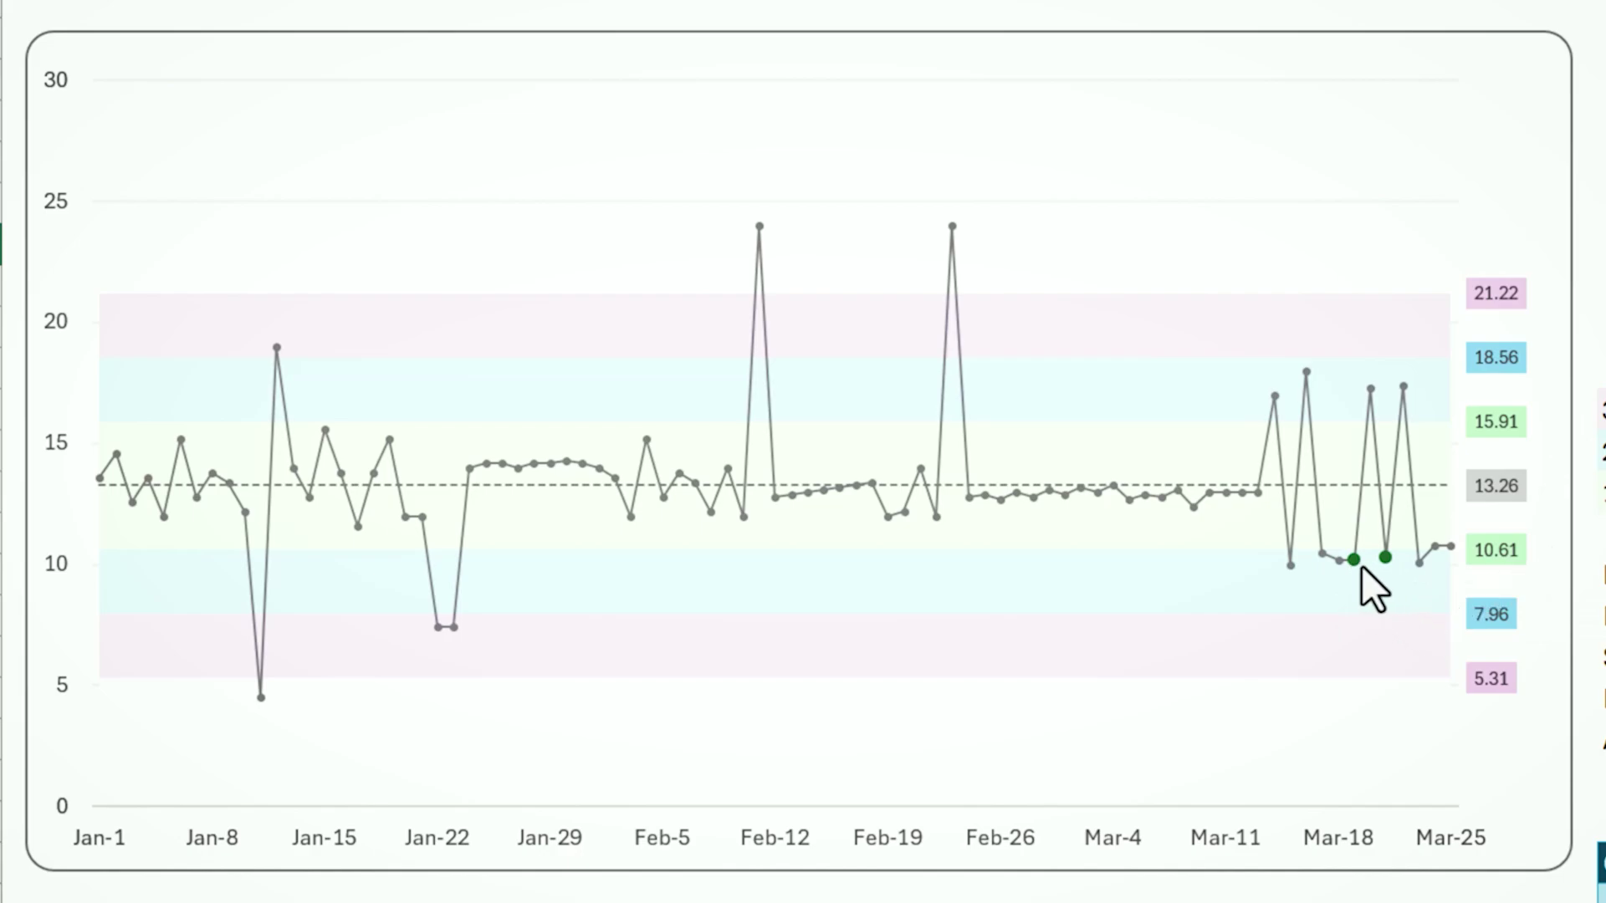
{"action": "mouse_move", "coordinate": [1362, 565]}
{"action": "mouse_move", "coordinate": [1290, 568]}
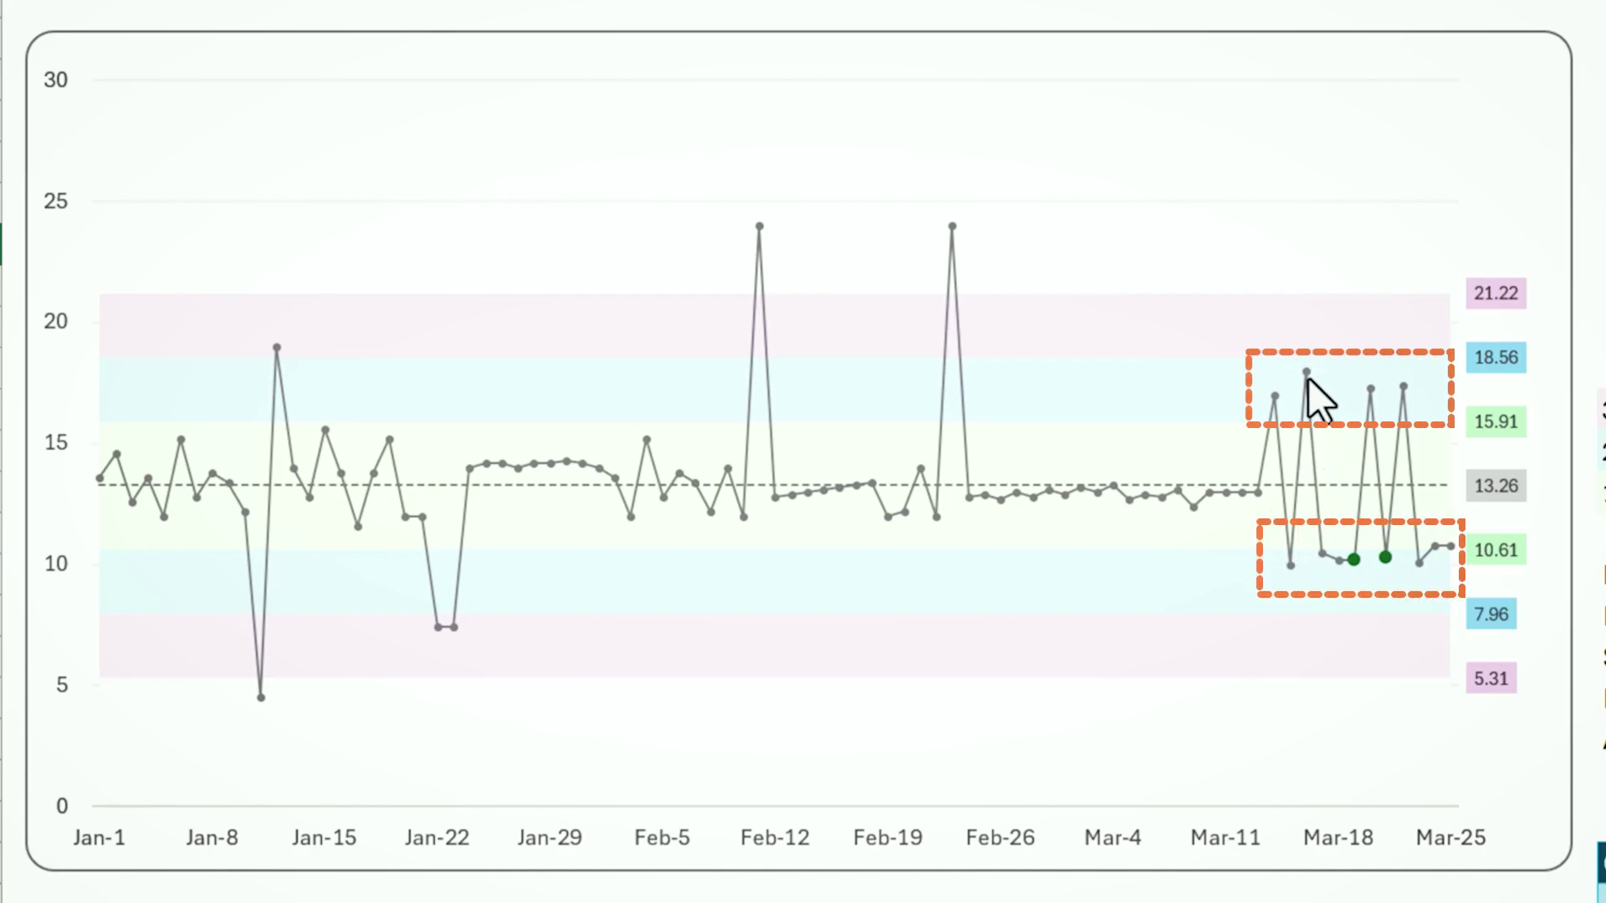
{"action": "mouse_move", "coordinate": [1308, 378]}
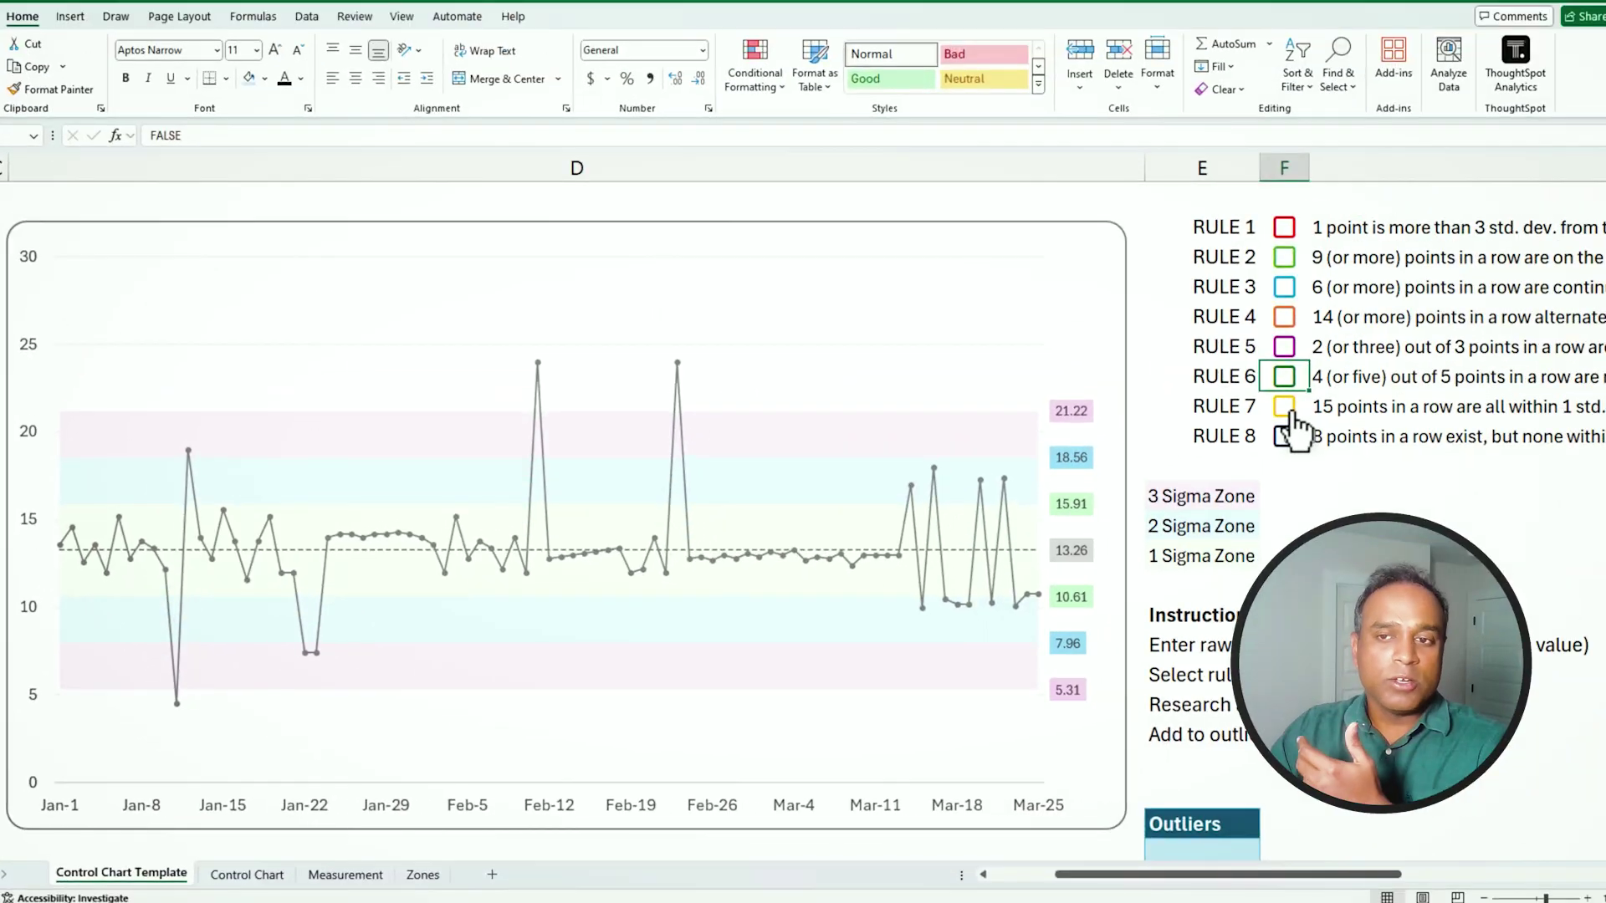
Apply only Rule 7 and inspect the run within the 1 sigma zone leading to the first flagged point in February
{"action": "left_click", "coordinate": [1284, 407]}
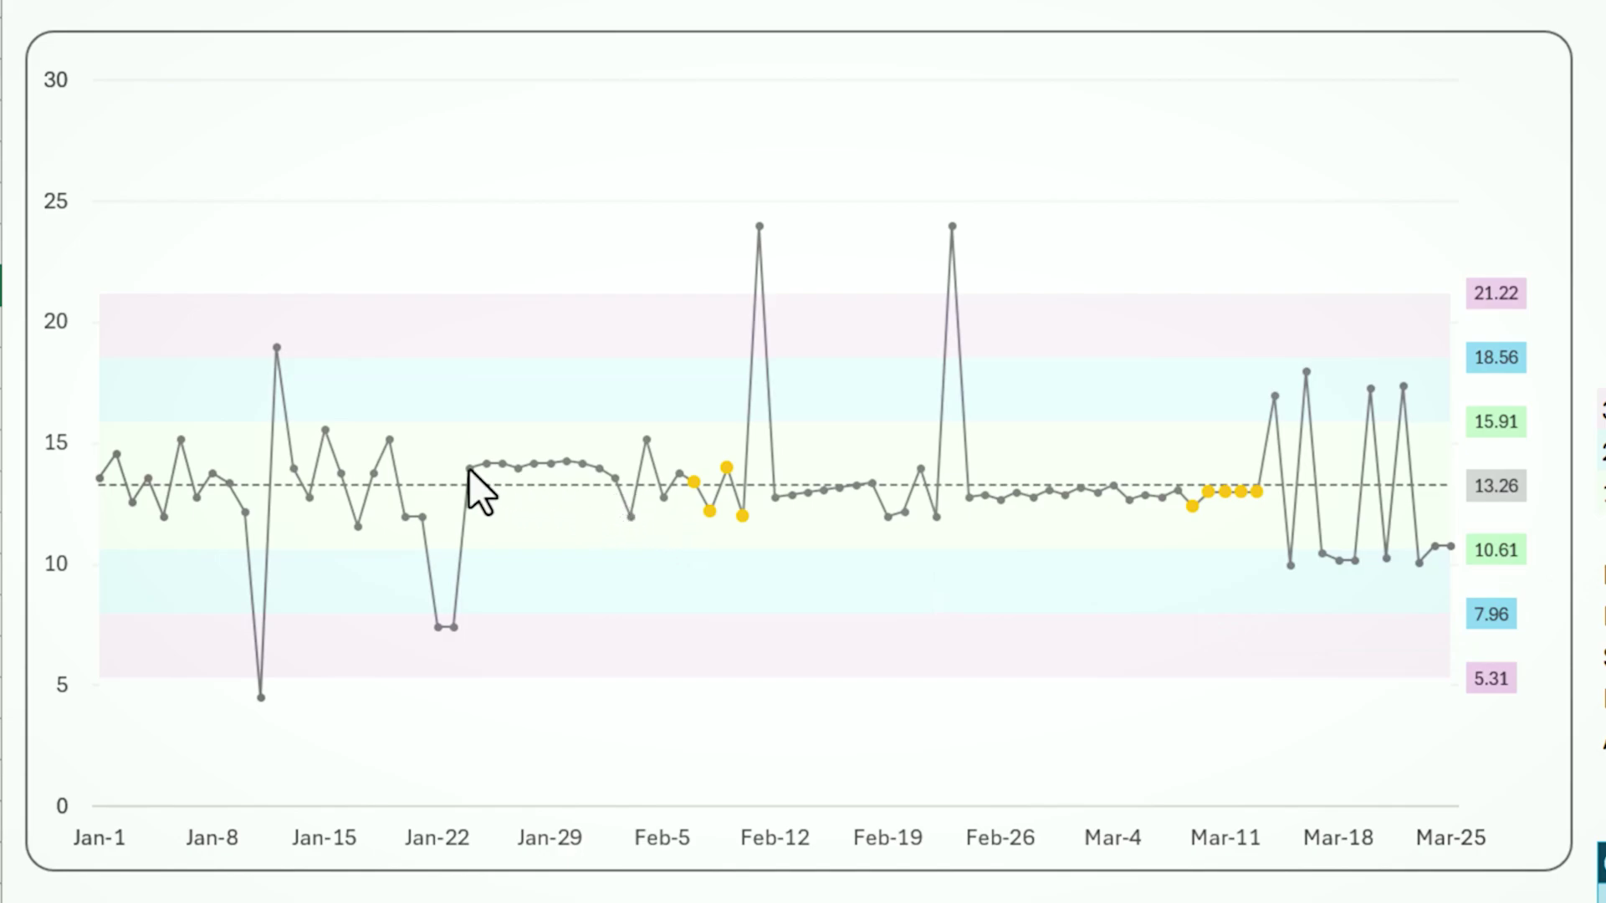
{"action": "mouse_move", "coordinate": [469, 468]}
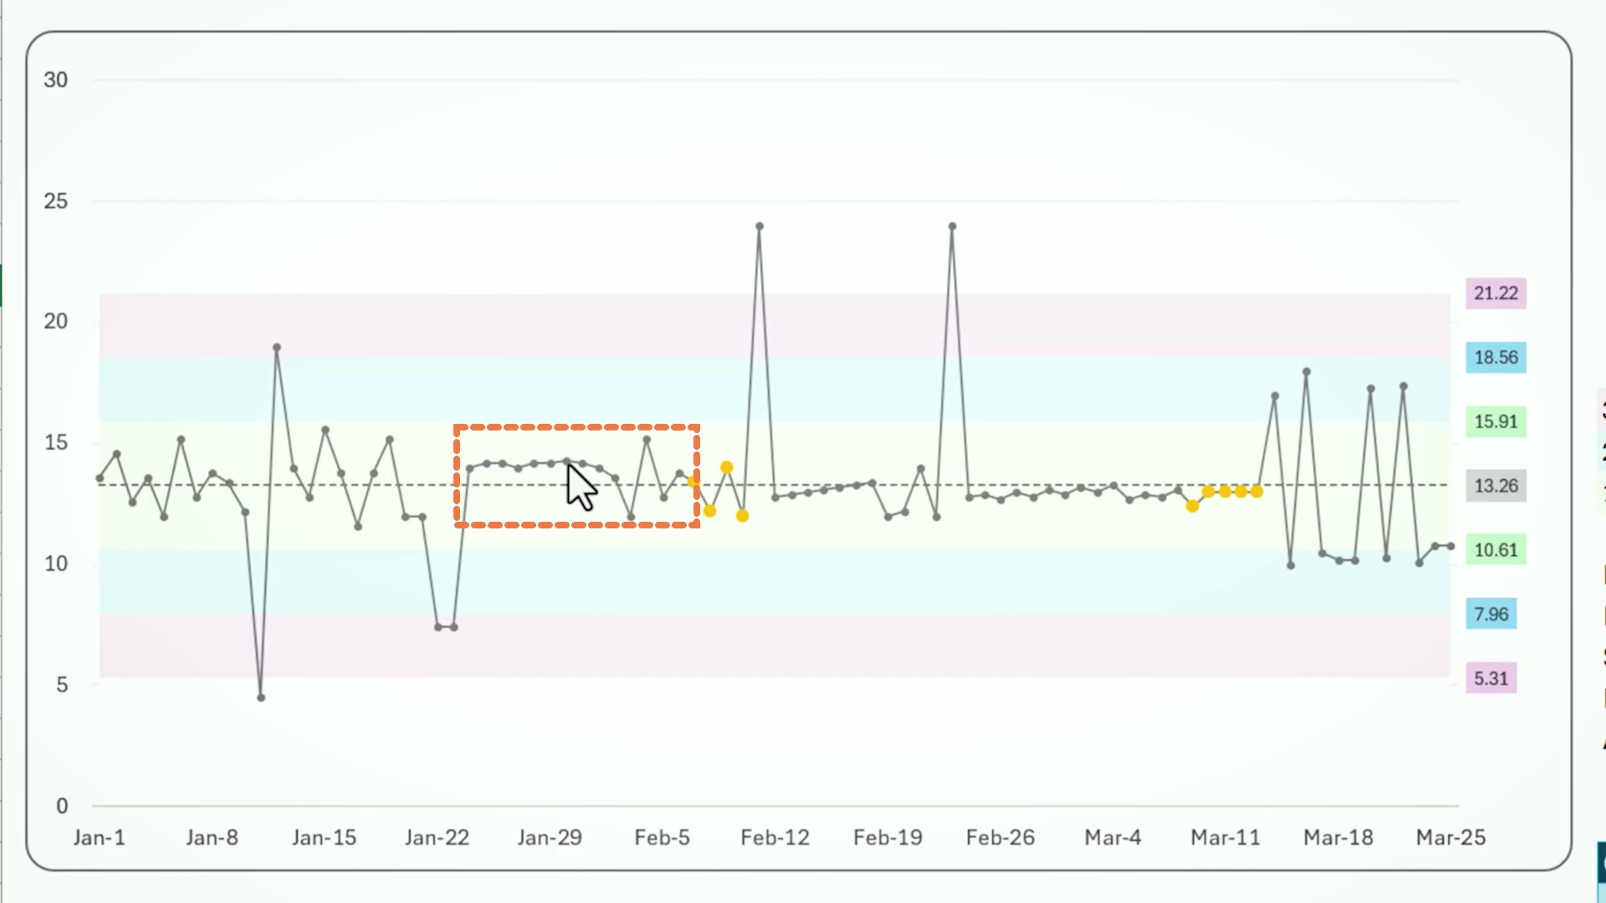
{"action": "mouse_move", "coordinate": [559, 487]}
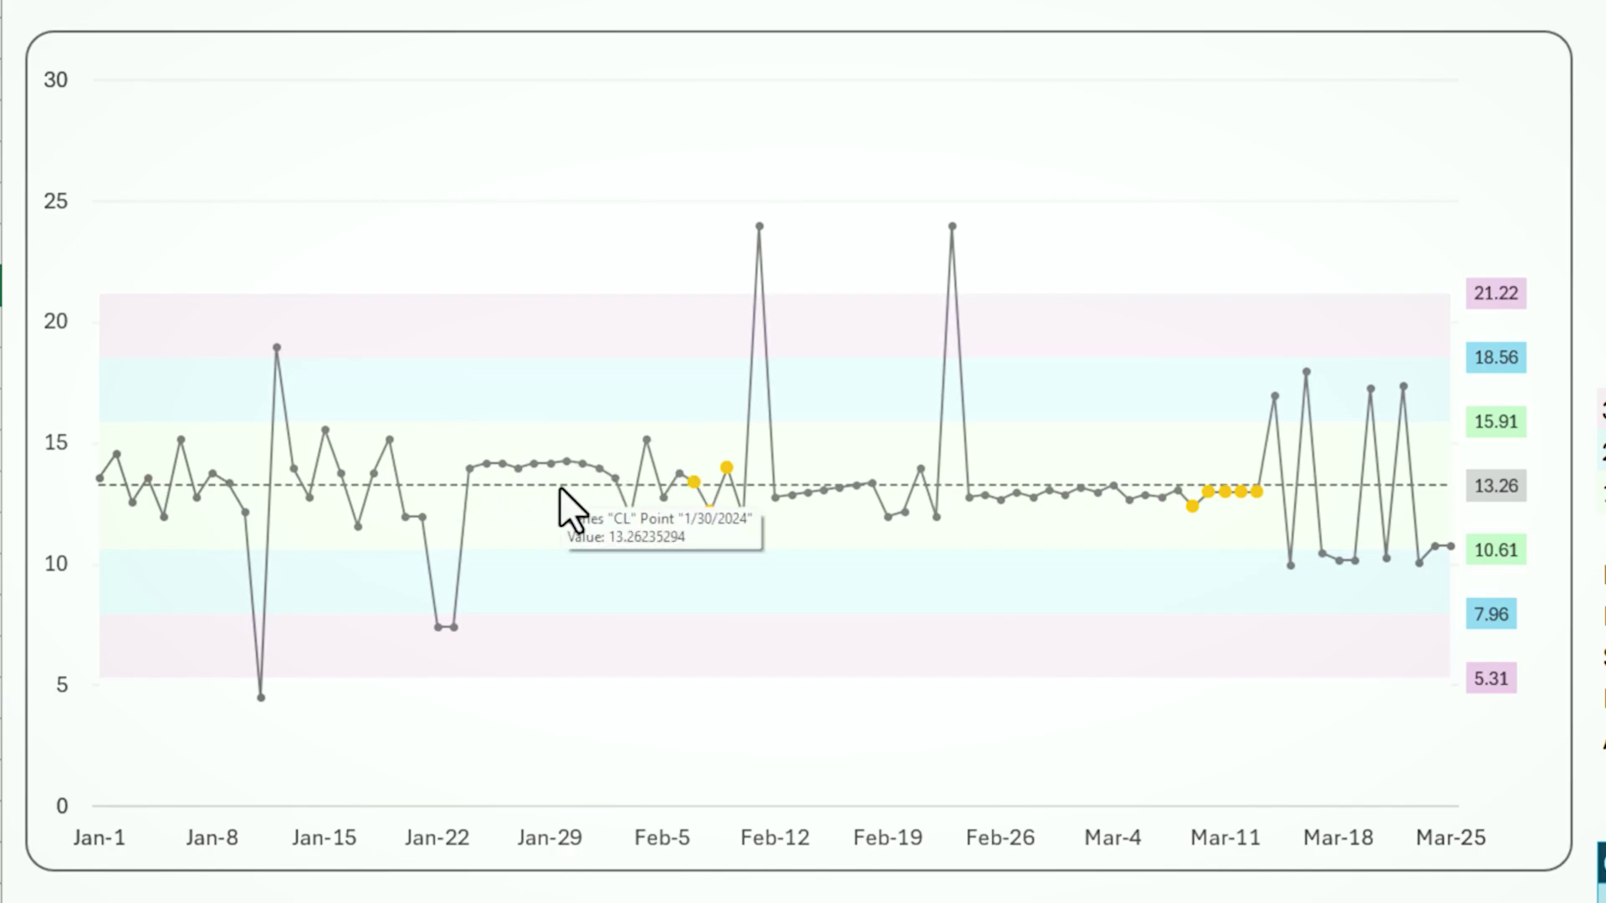
{"action": "mouse_move", "coordinate": [689, 482]}
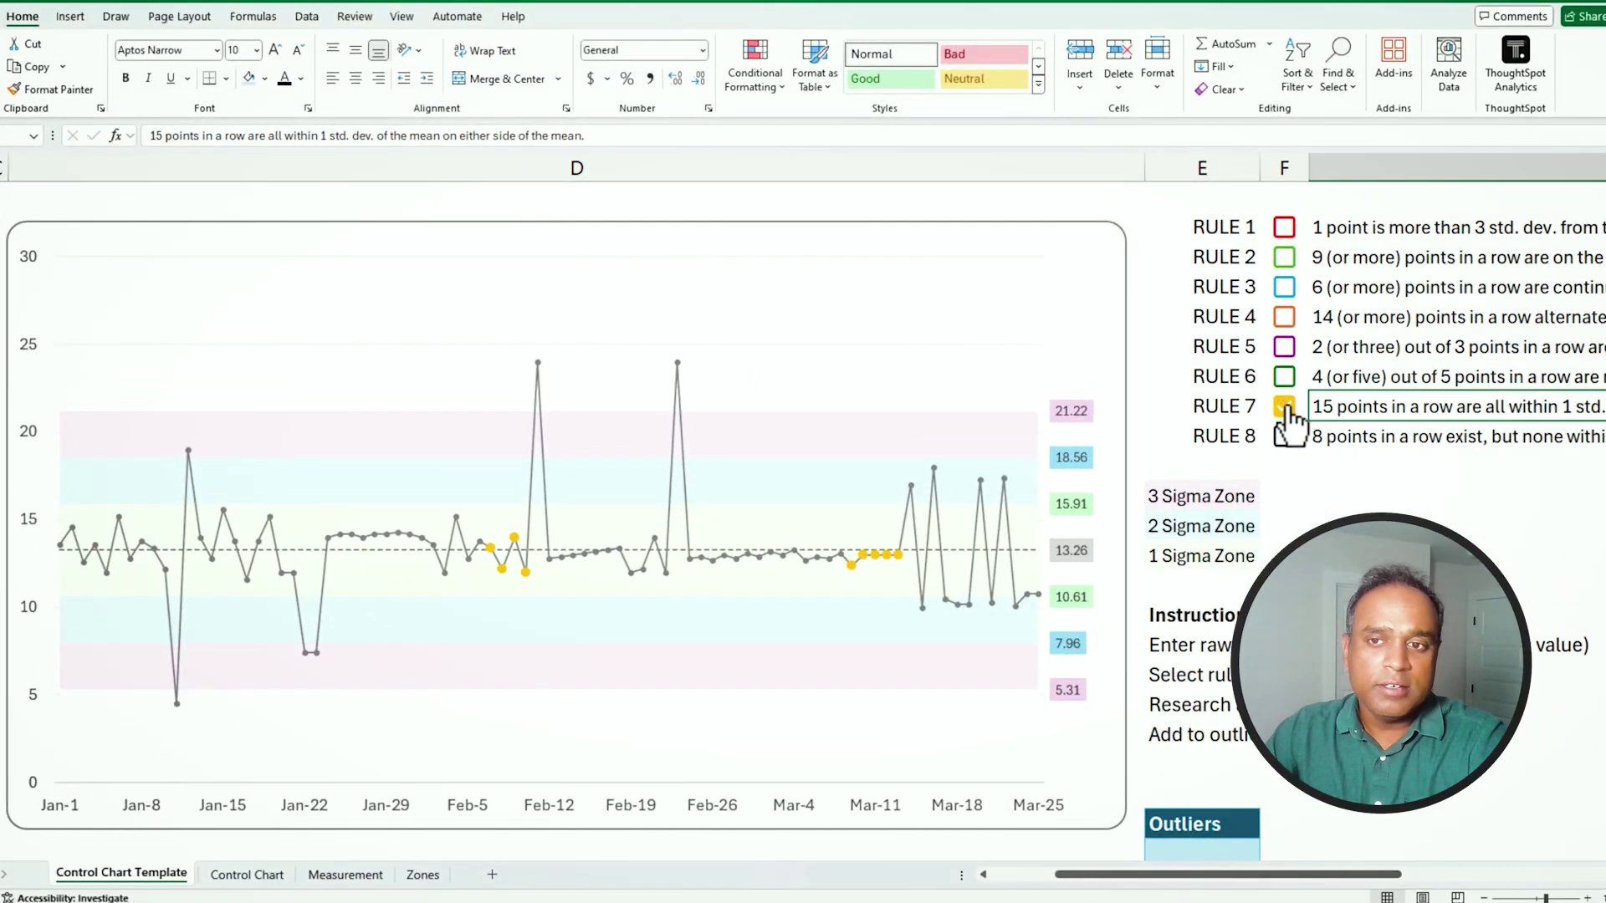
Replace Rule 7 with Rule 8 on the control chart and select the Rule 8 description
{"action": "left_click", "coordinate": [1285, 408]}
{"action": "left_click", "coordinate": [1340, 440]}
{"action": "left_click", "coordinate": [1284, 436]}
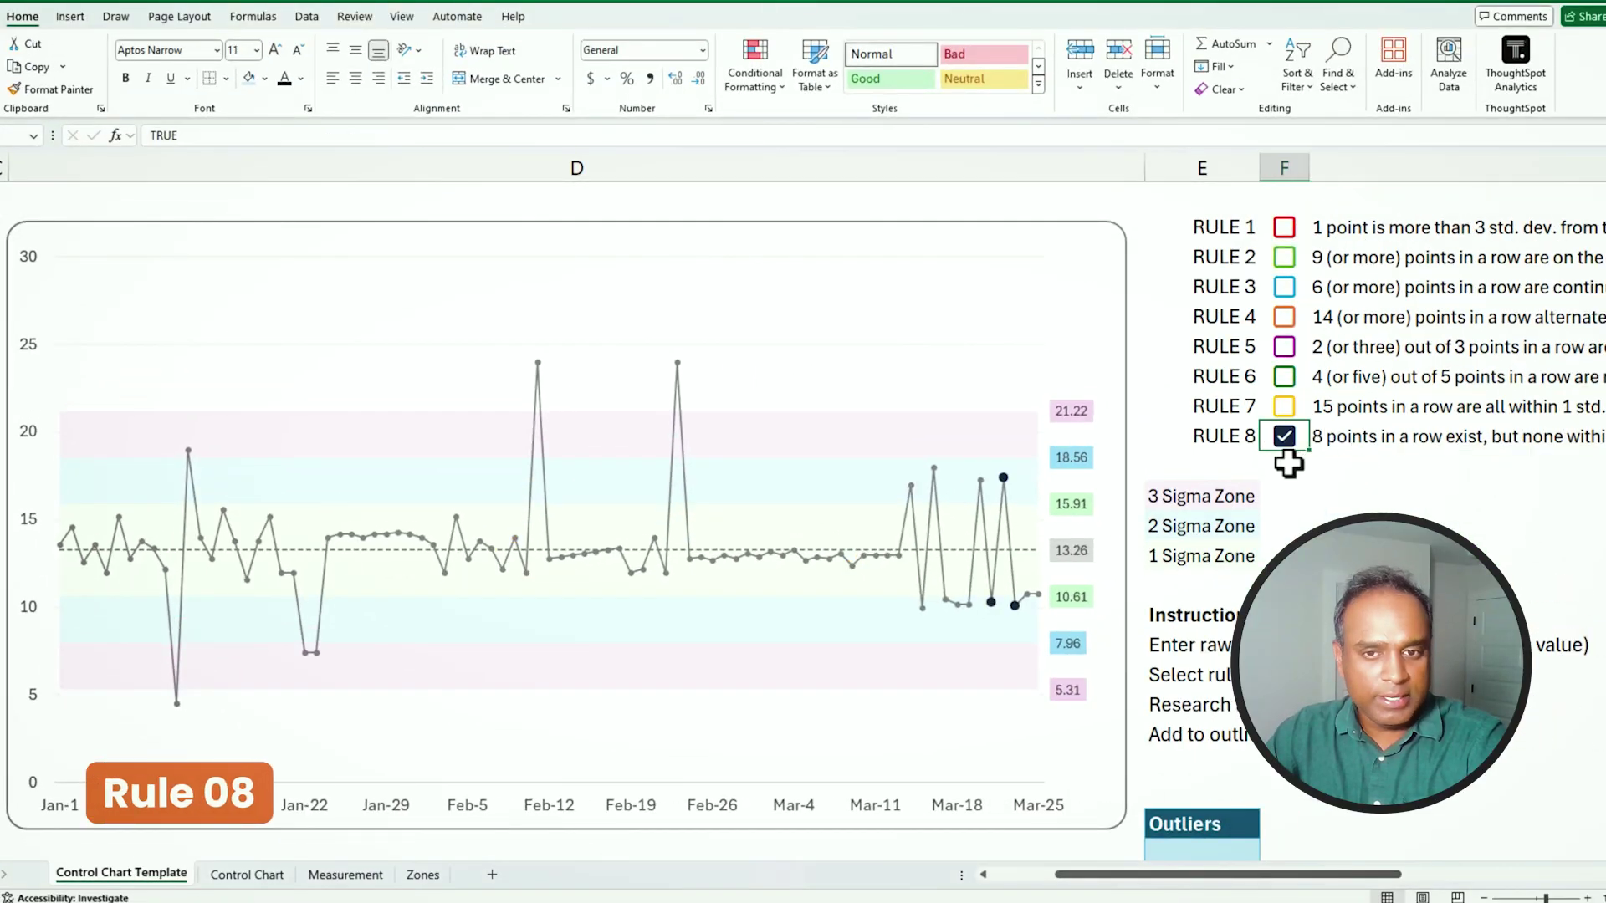
{"action": "left_click", "coordinate": [1340, 440]}
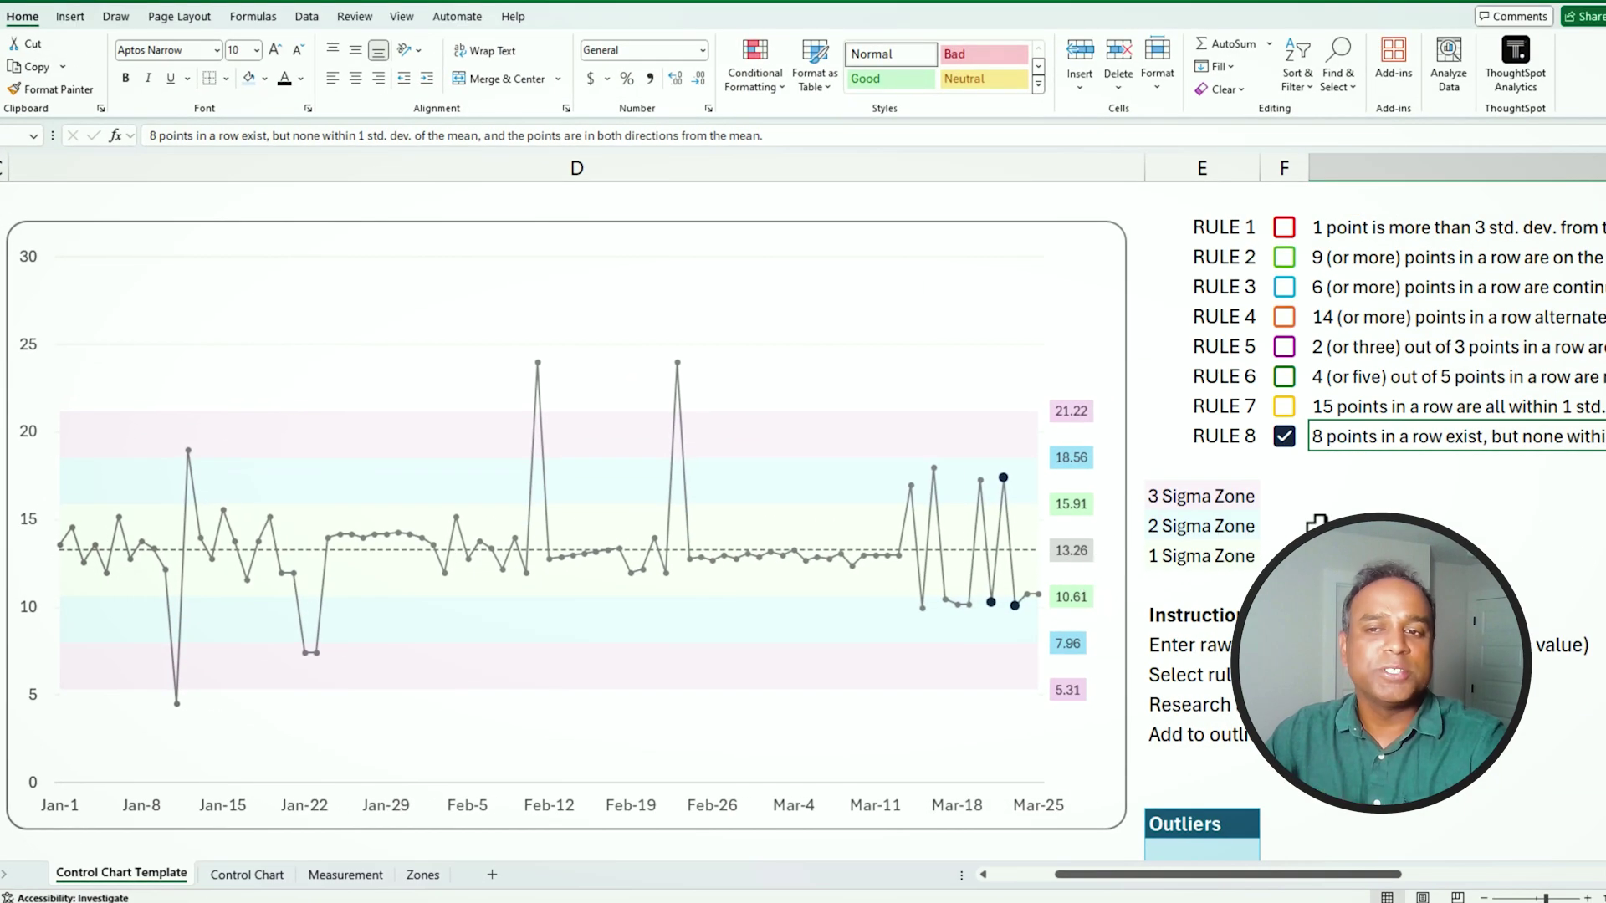
Compare the points flagged by Rule 7 with those flagged by Rule 8, leaving only Rule 8 on
{"action": "left_click", "coordinate": [1287, 436]}
{"action": "left_click", "coordinate": [1284, 407]}
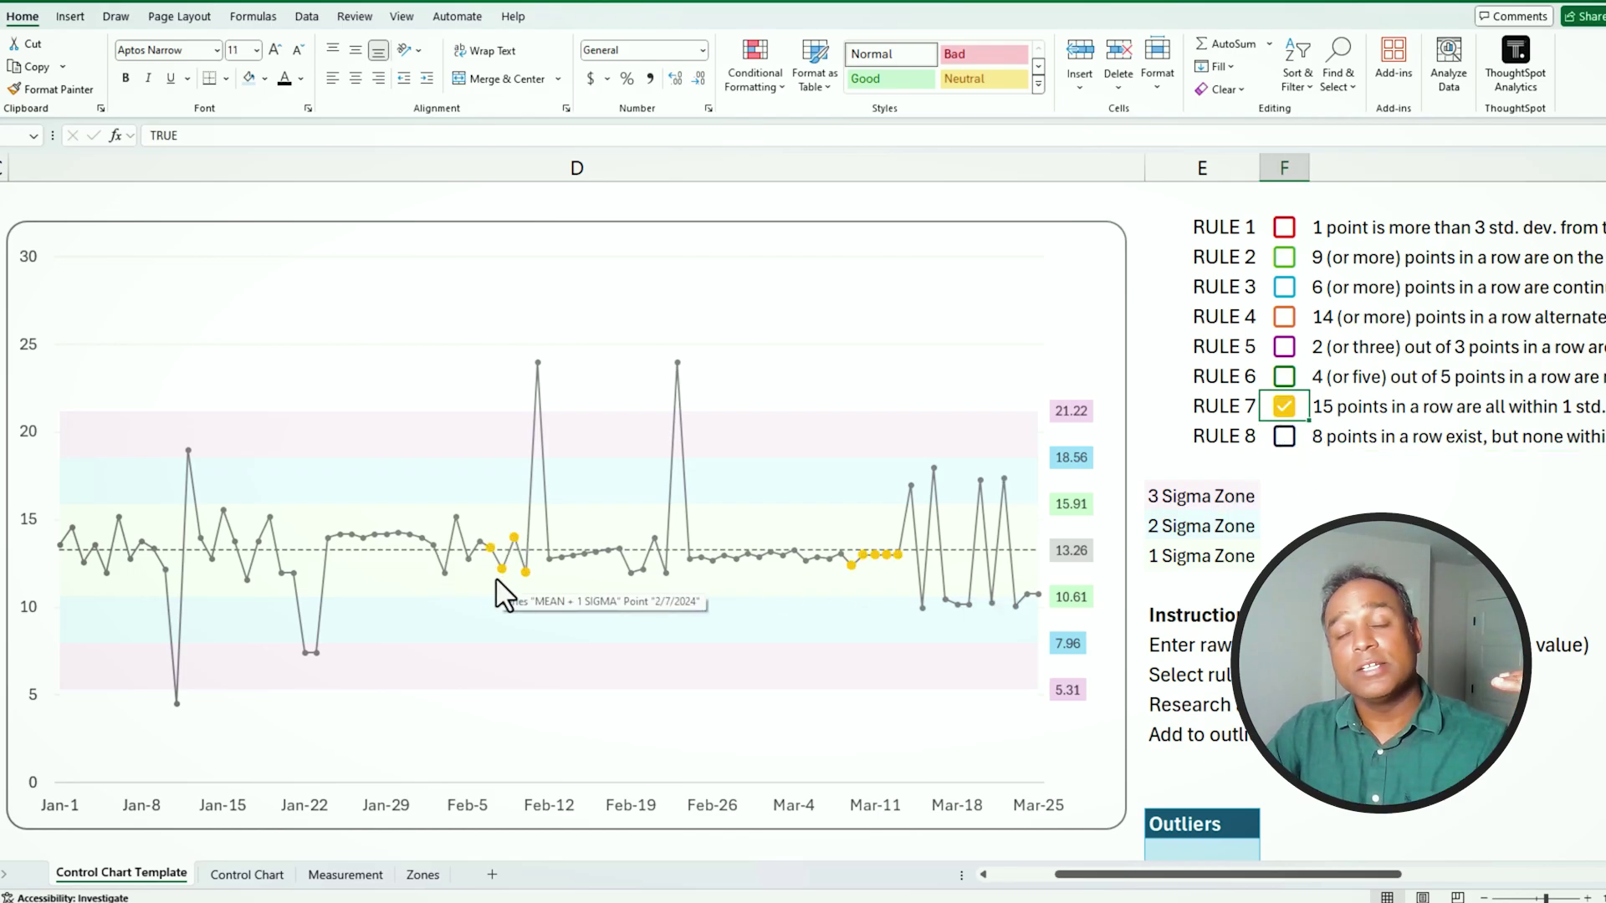
{"action": "left_click", "coordinate": [1284, 407]}
{"action": "left_click", "coordinate": [1284, 435]}
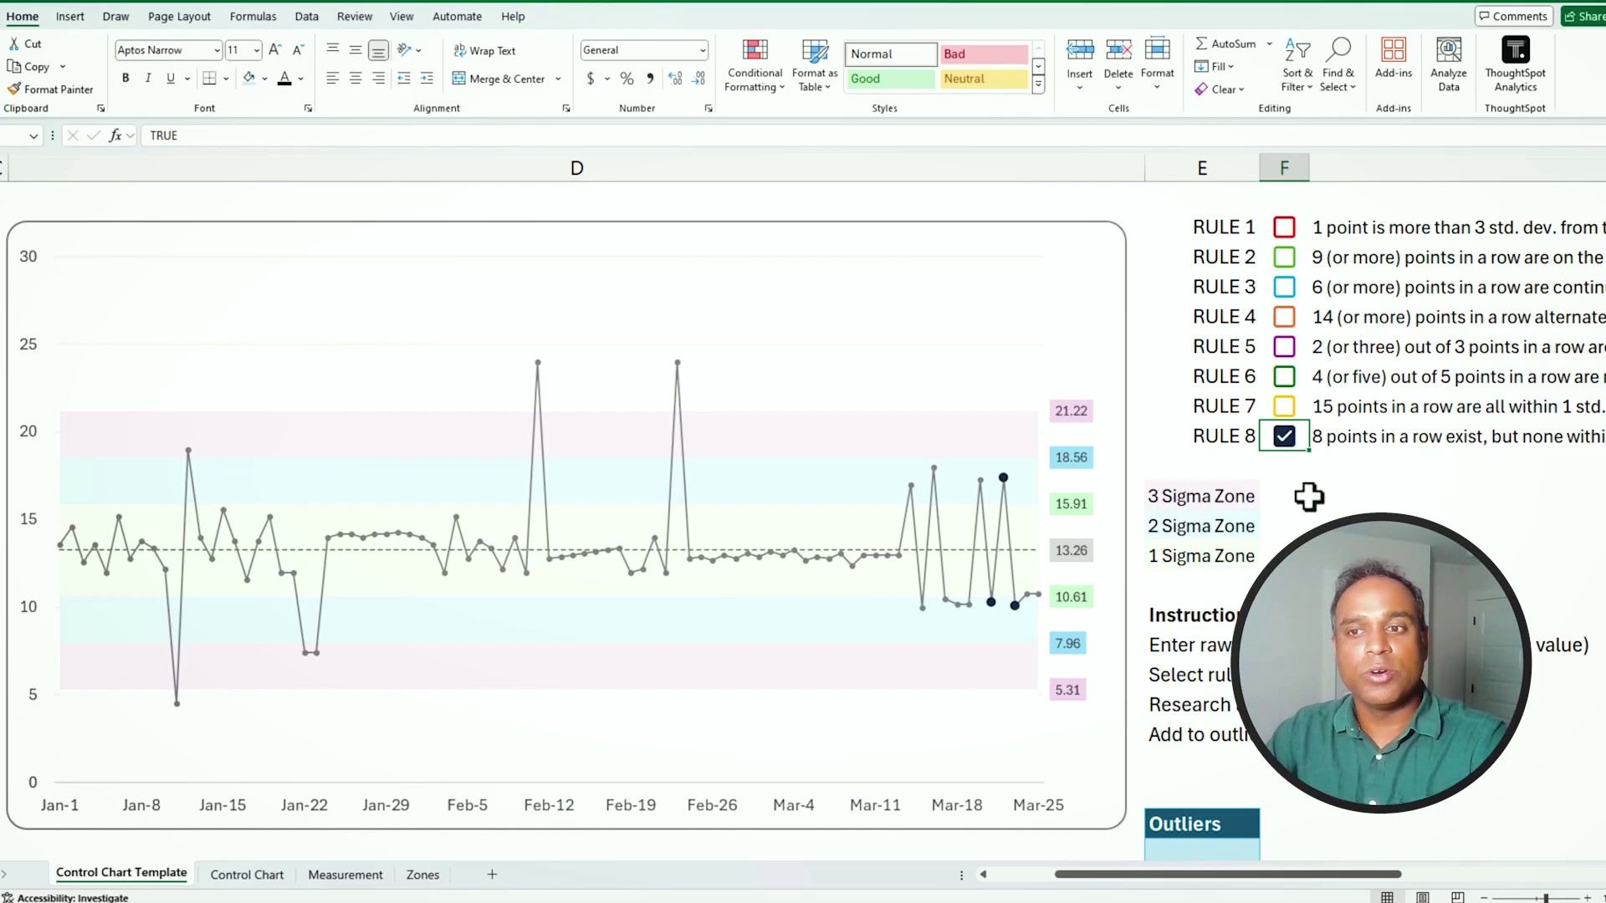
Inspect the mid-March points on both sides of the mean against the Rule 8 description, and turn off Rule 8
{"action": "left_click", "coordinate": [1341, 437]}
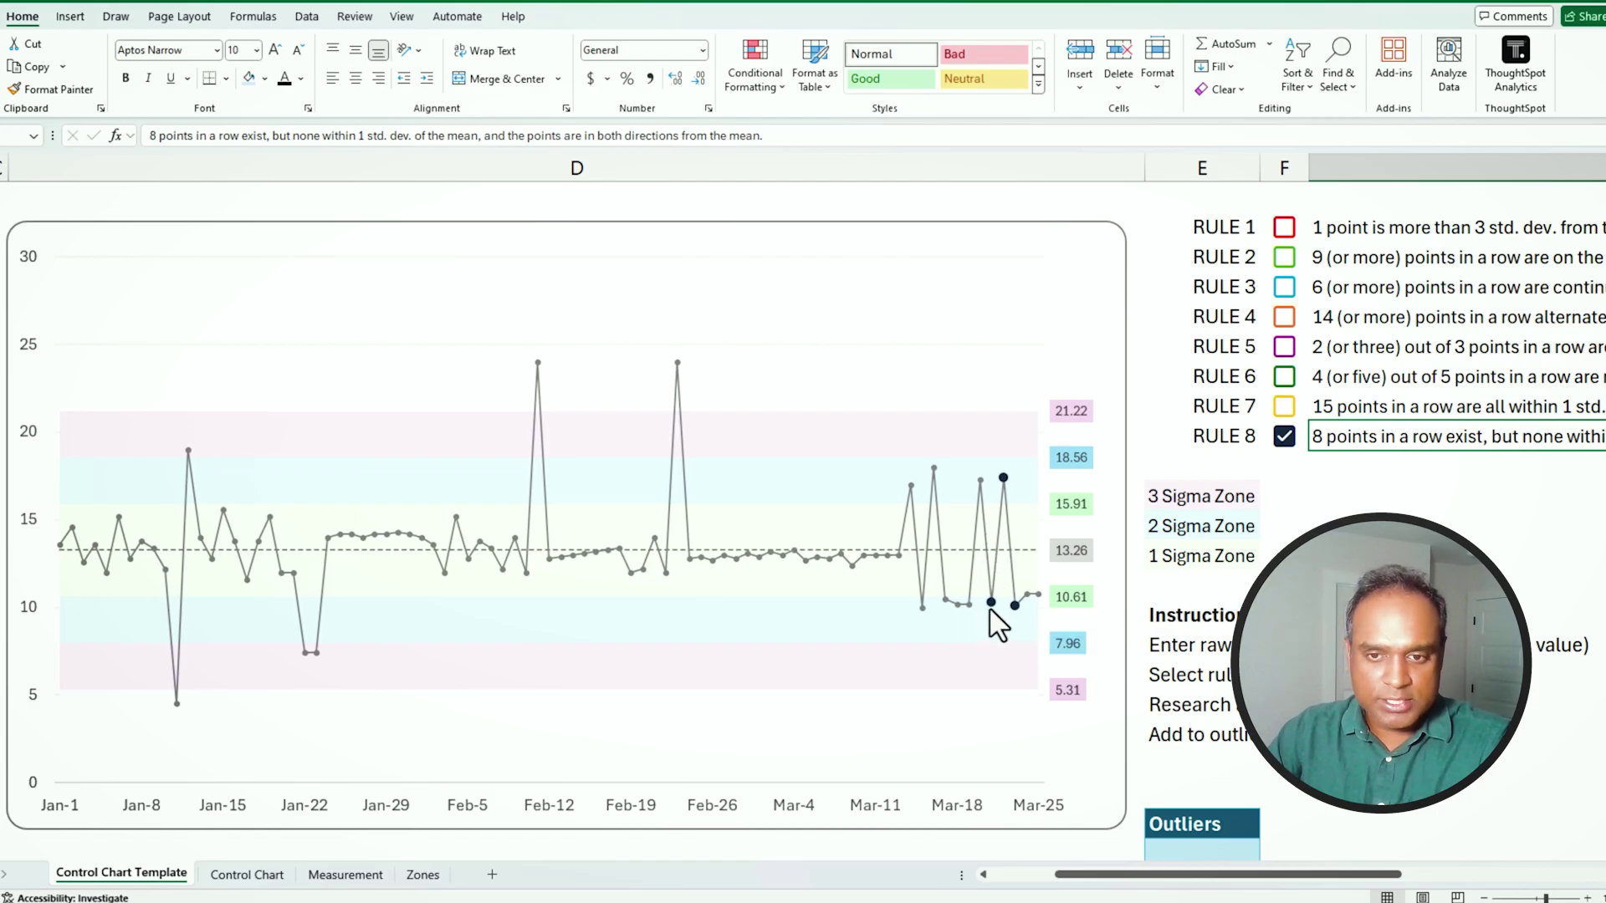
{"action": "mouse_move", "coordinate": [995, 605]}
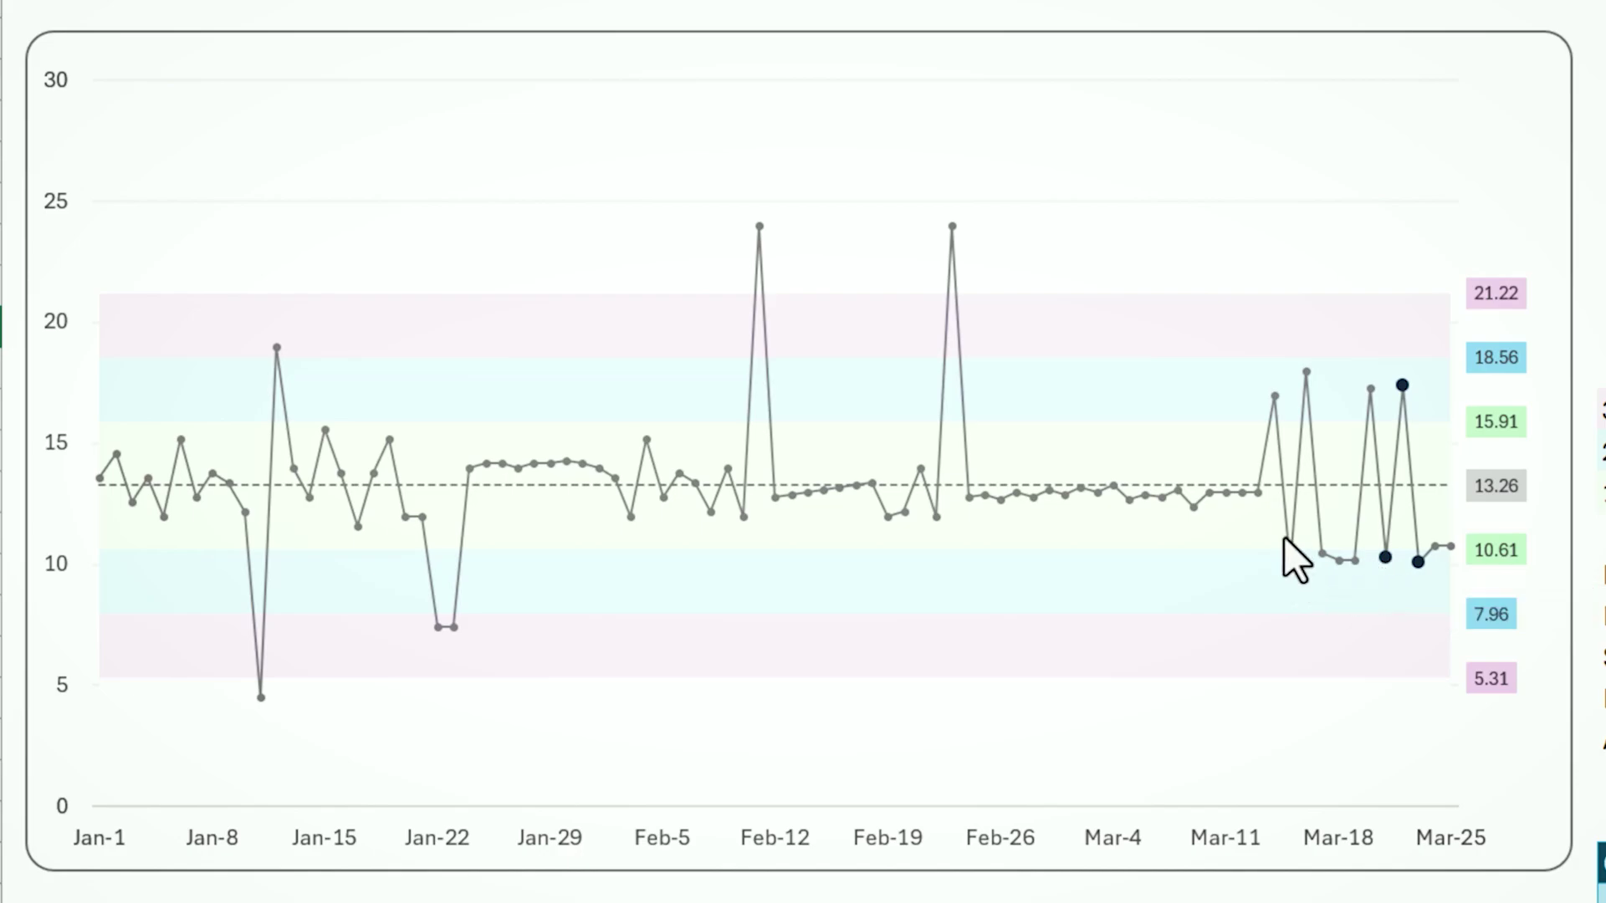
{"action": "mouse_move", "coordinate": [1273, 395]}
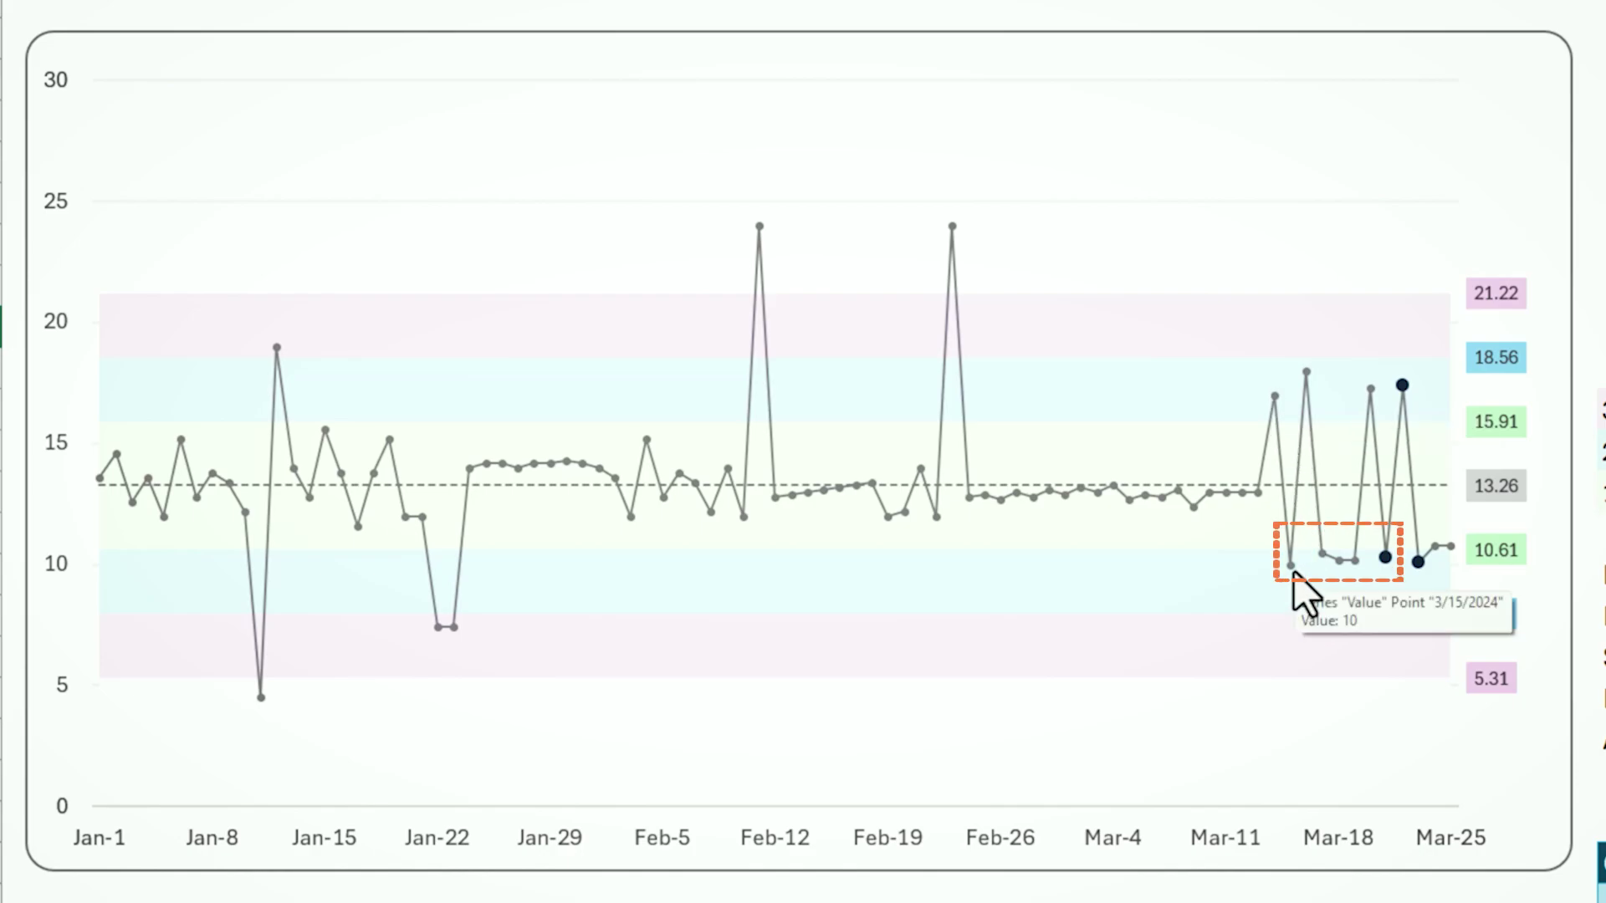
{"action": "mouse_move", "coordinate": [1310, 373]}
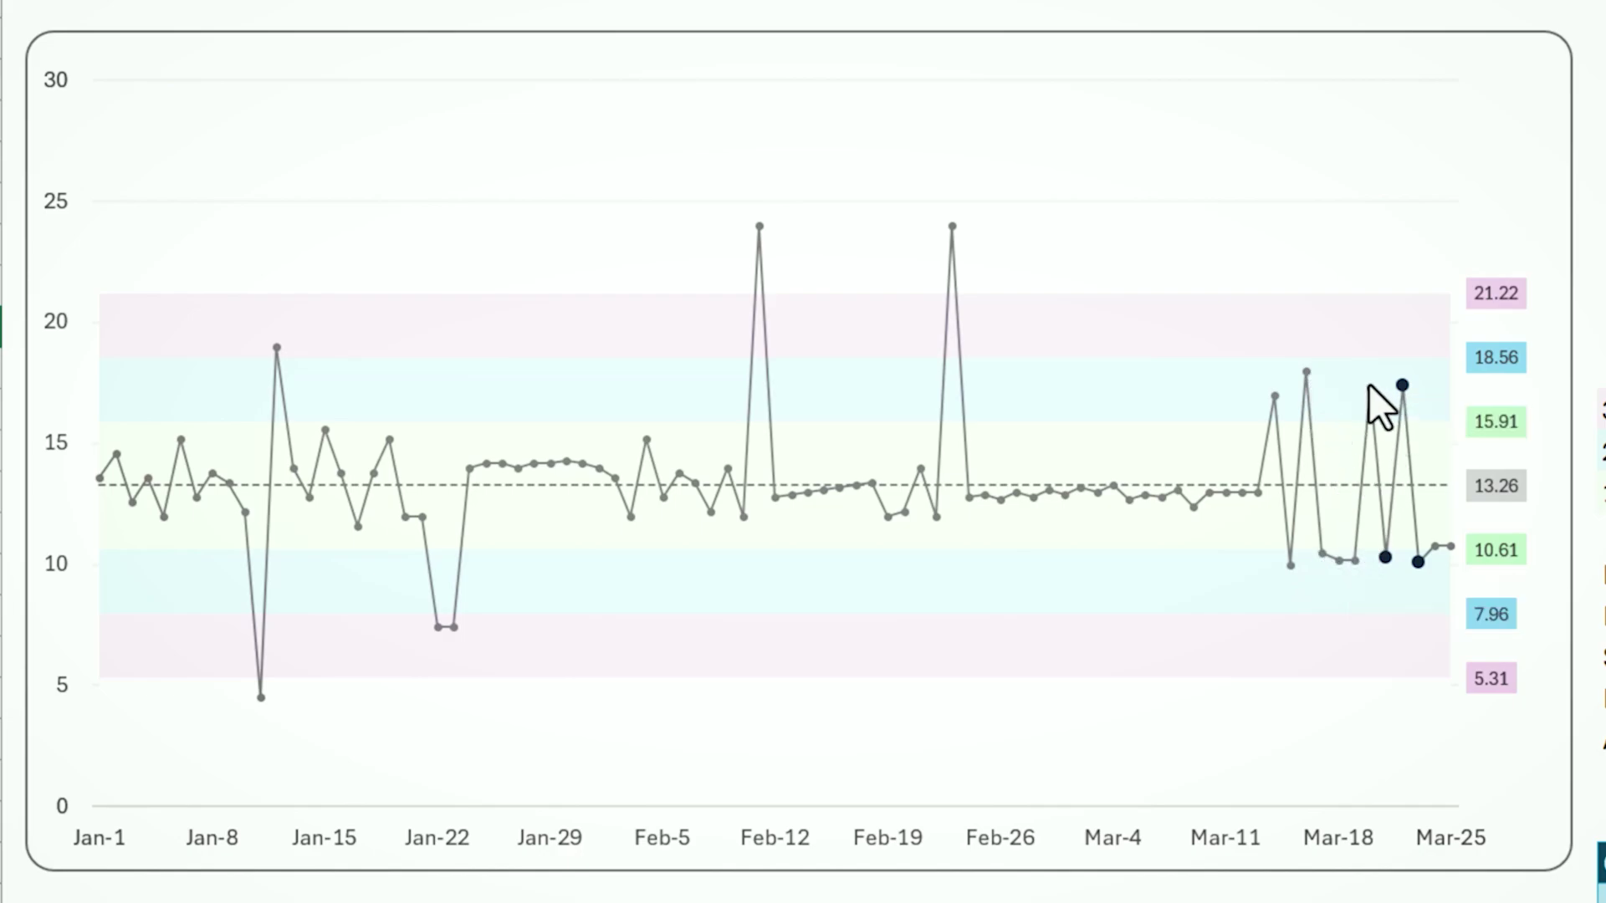
{"action": "mouse_move", "coordinate": [1333, 676]}
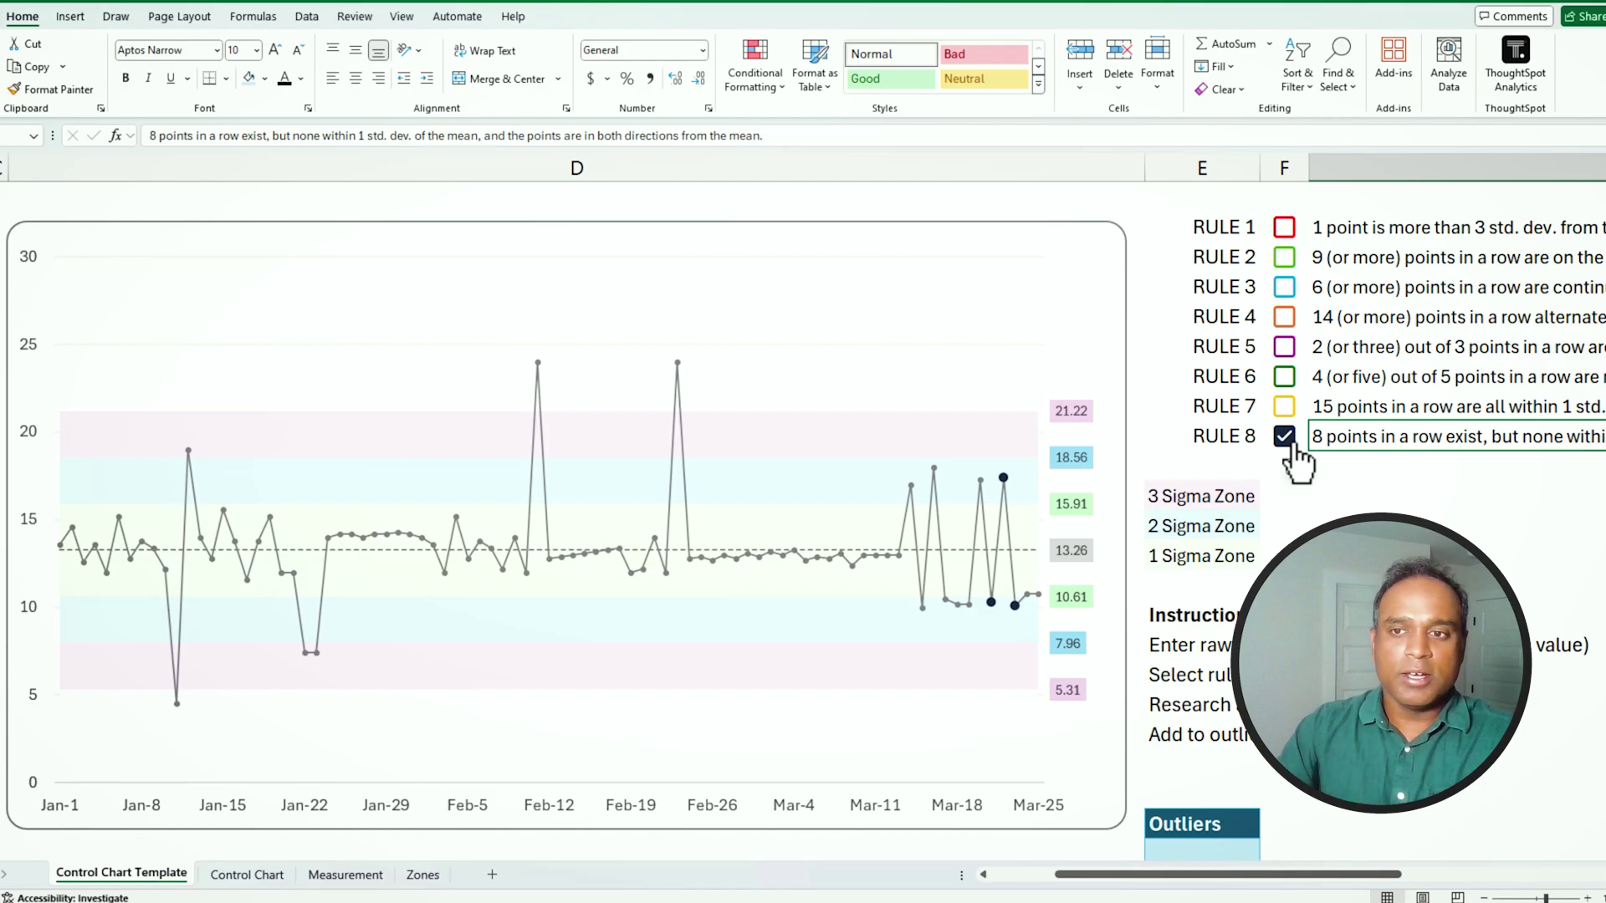
{"action": "left_click", "coordinate": [1285, 436]}
{"action": "left_click", "coordinate": [1284, 406]}
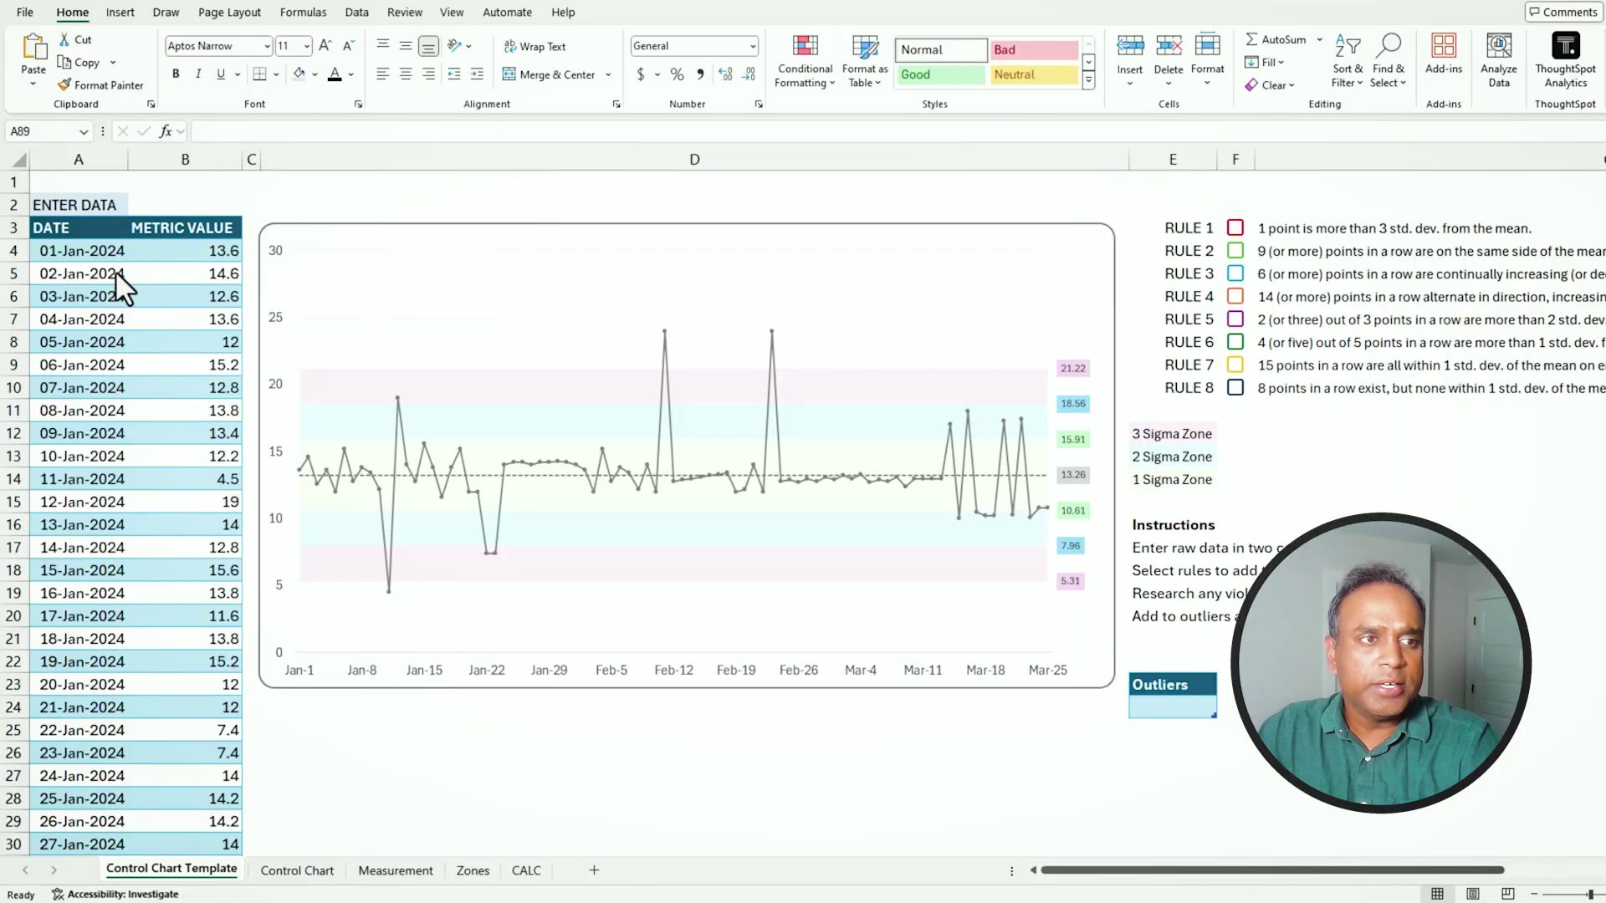
Review the date and metric value columns of the data table and select cell A89 just below its last record
{"action": "left_click_drag", "start_coordinate": [89, 249], "coordinate": [143, 480]}
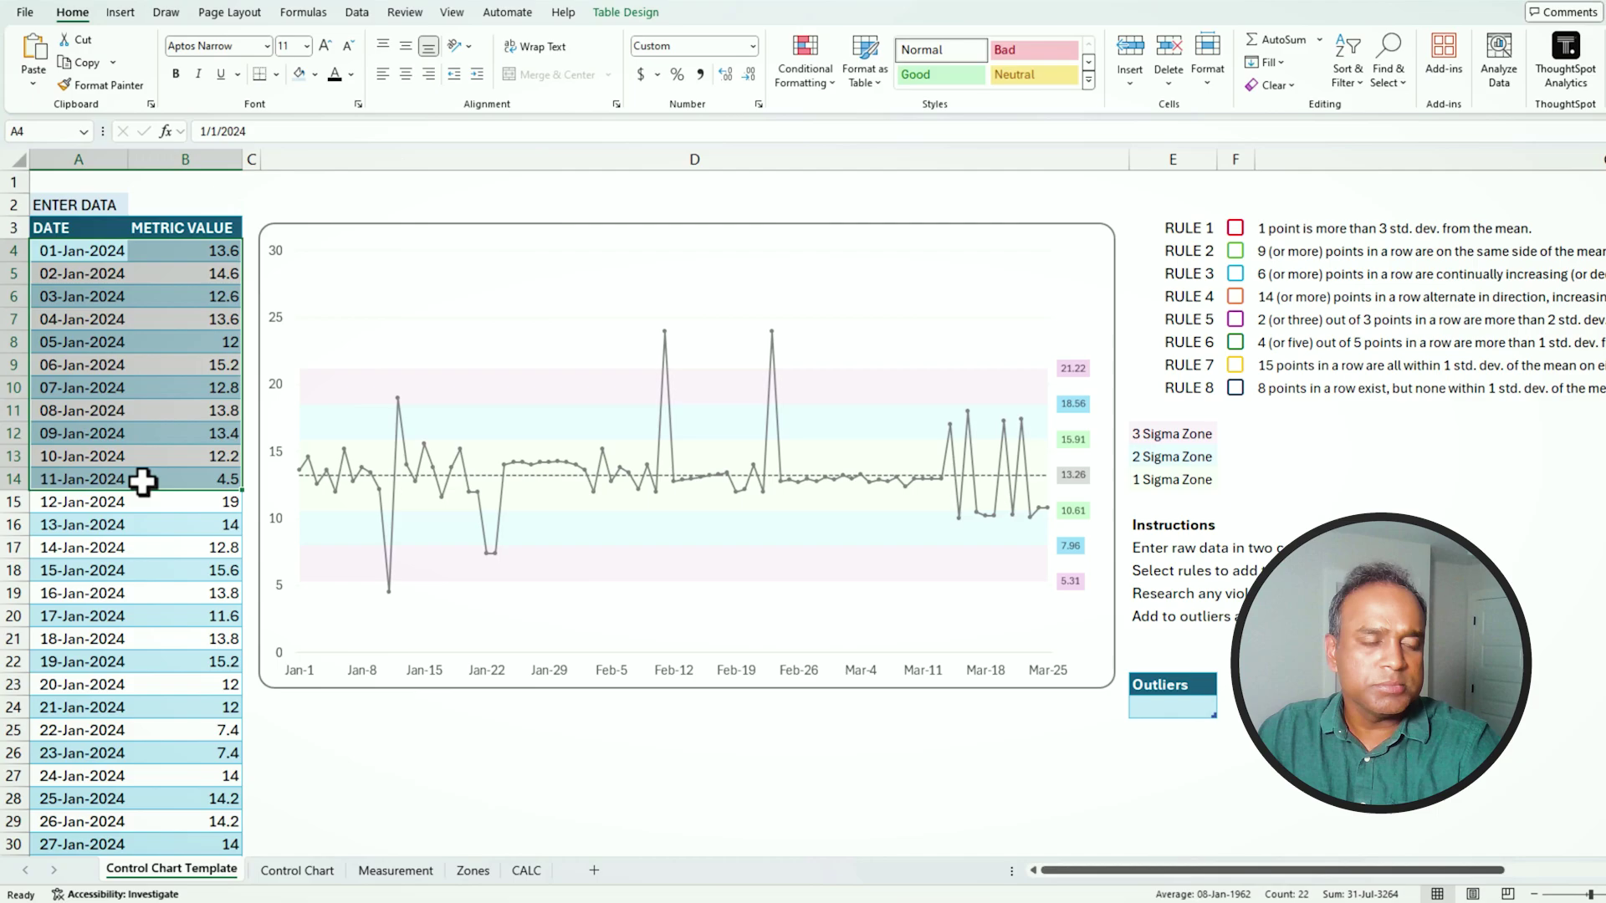
{"action": "left_click", "coordinate": [72, 255]}
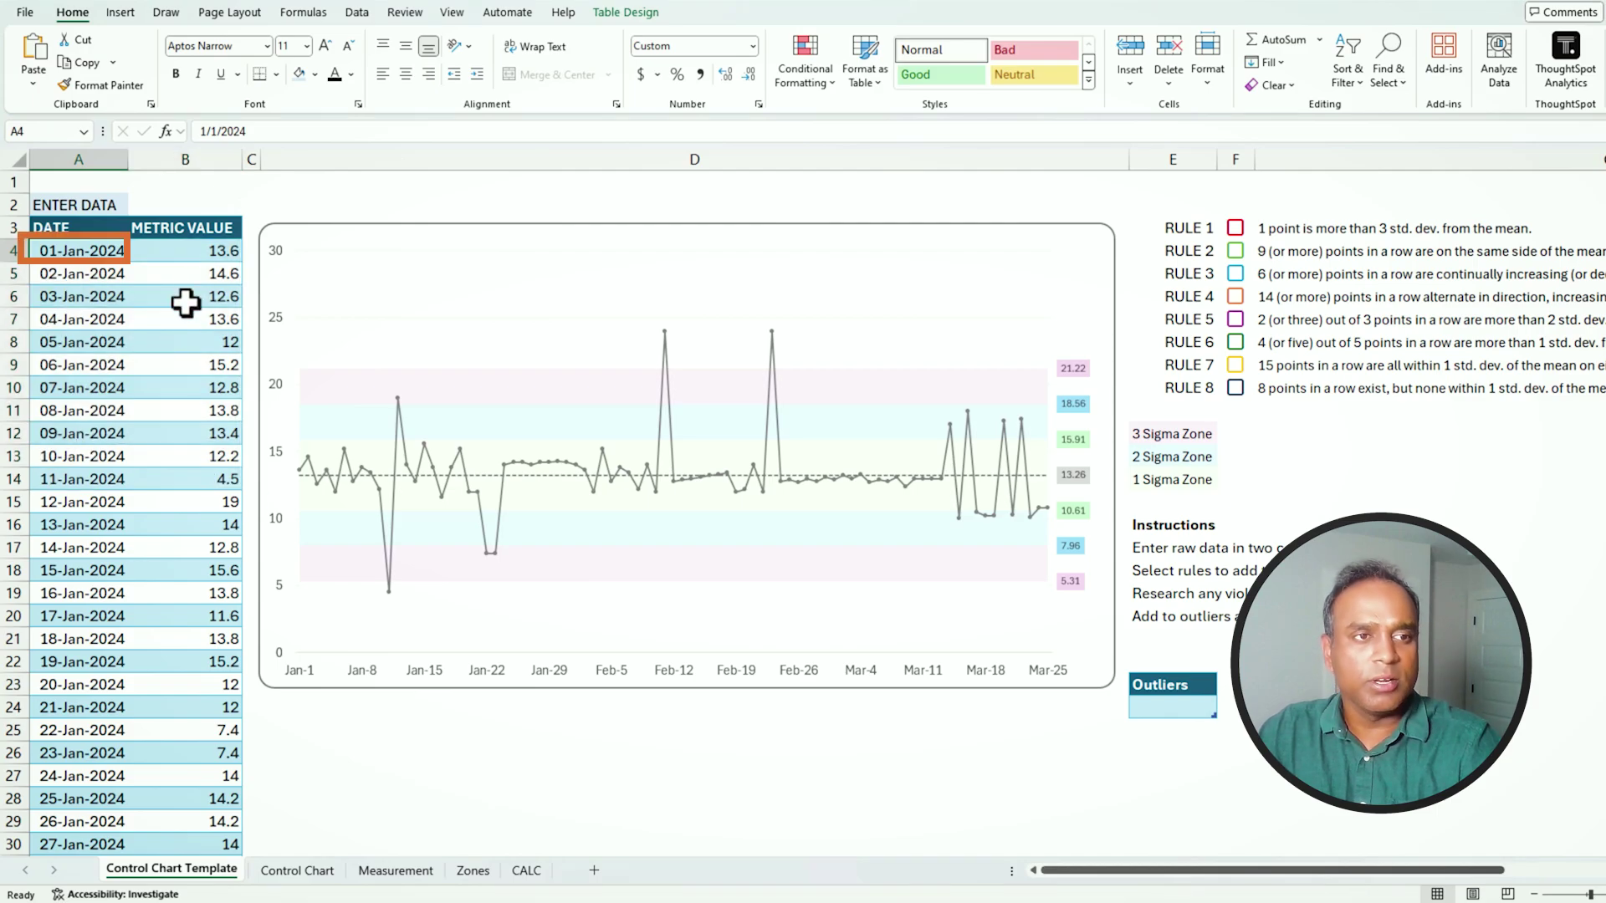
{"action": "left_click_drag", "start_coordinate": [198, 251], "coordinate": [219, 548]}
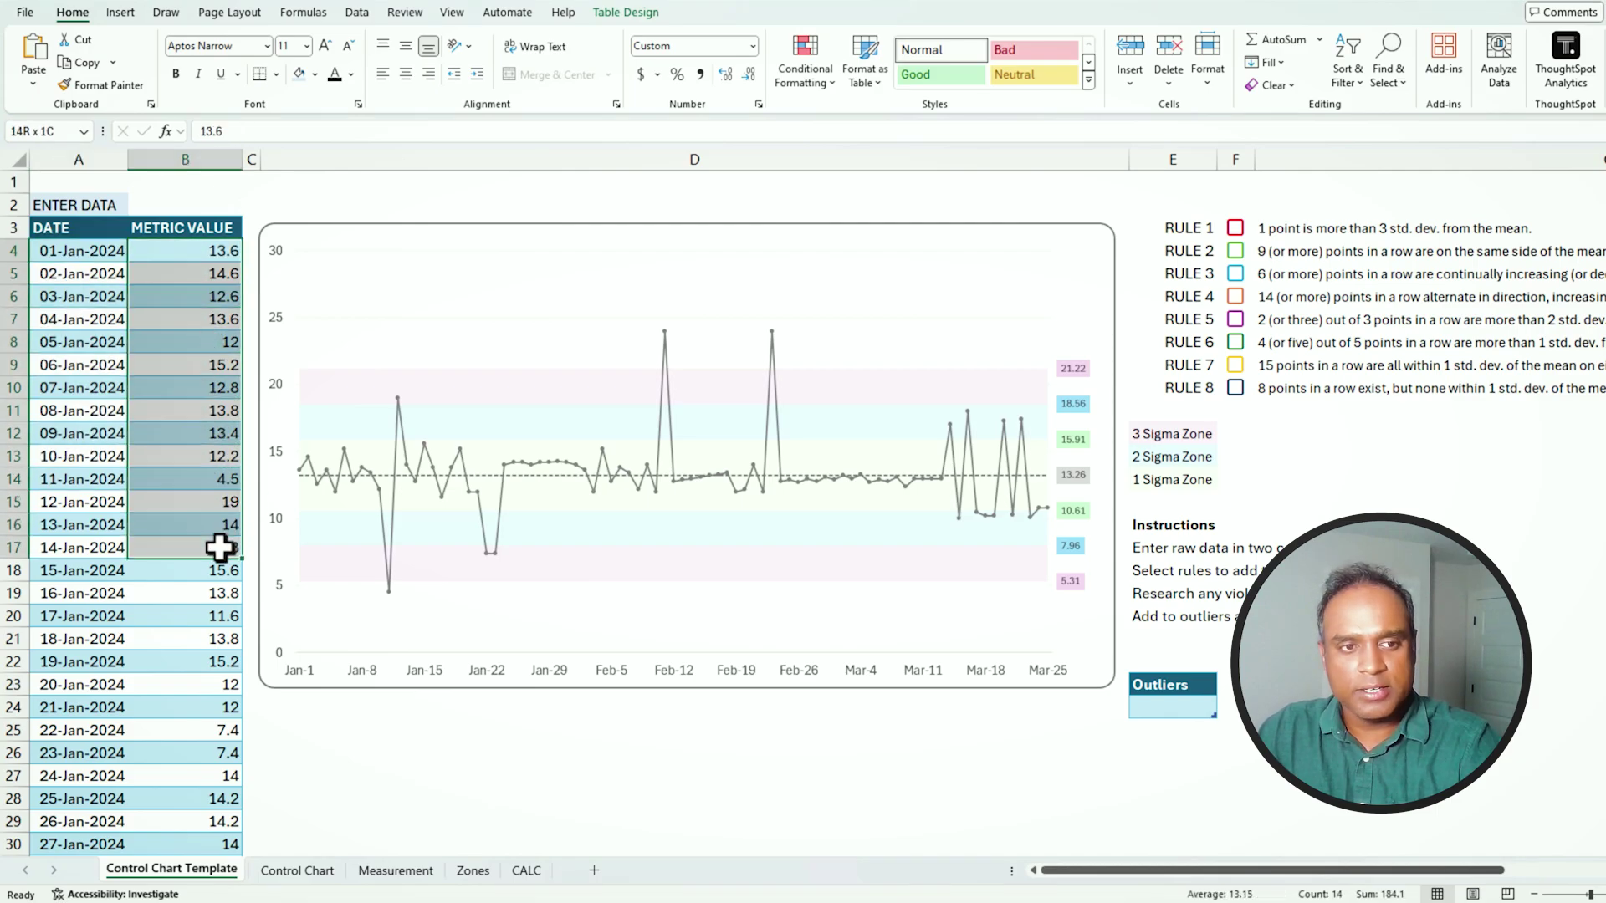
{"action": "scroll", "coordinate": [219, 548], "scroll_direction": "down", "scroll_amount": 9}
{"action": "scroll", "coordinate": [219, 548], "scroll_direction": "down", "scroll_amount": 16}
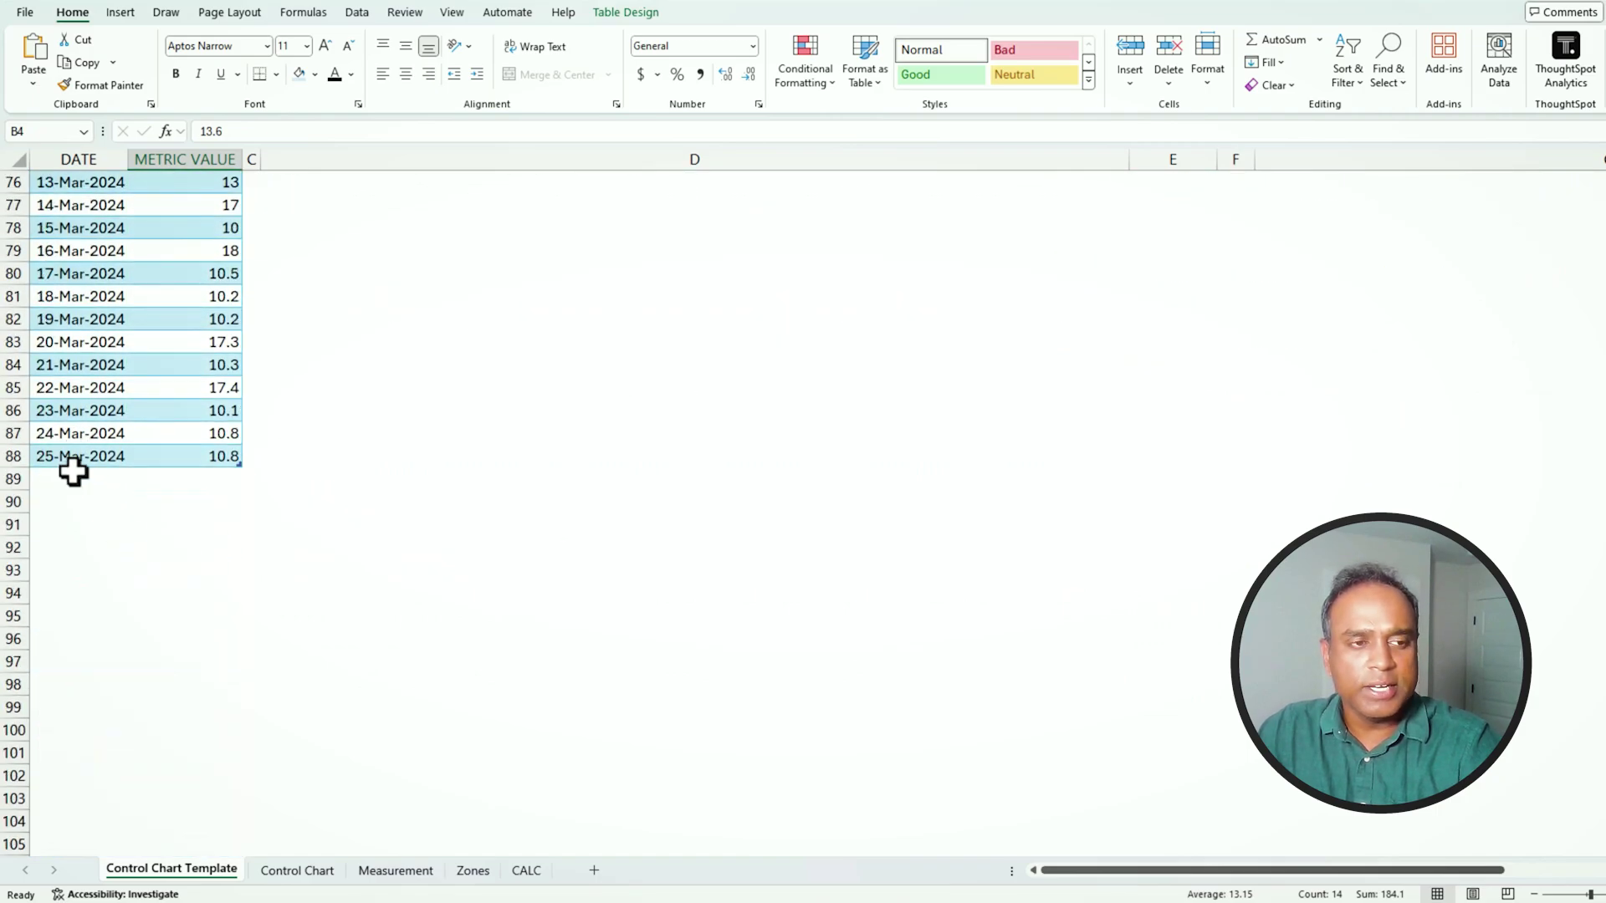
{"action": "left_click", "coordinate": [88, 479]}
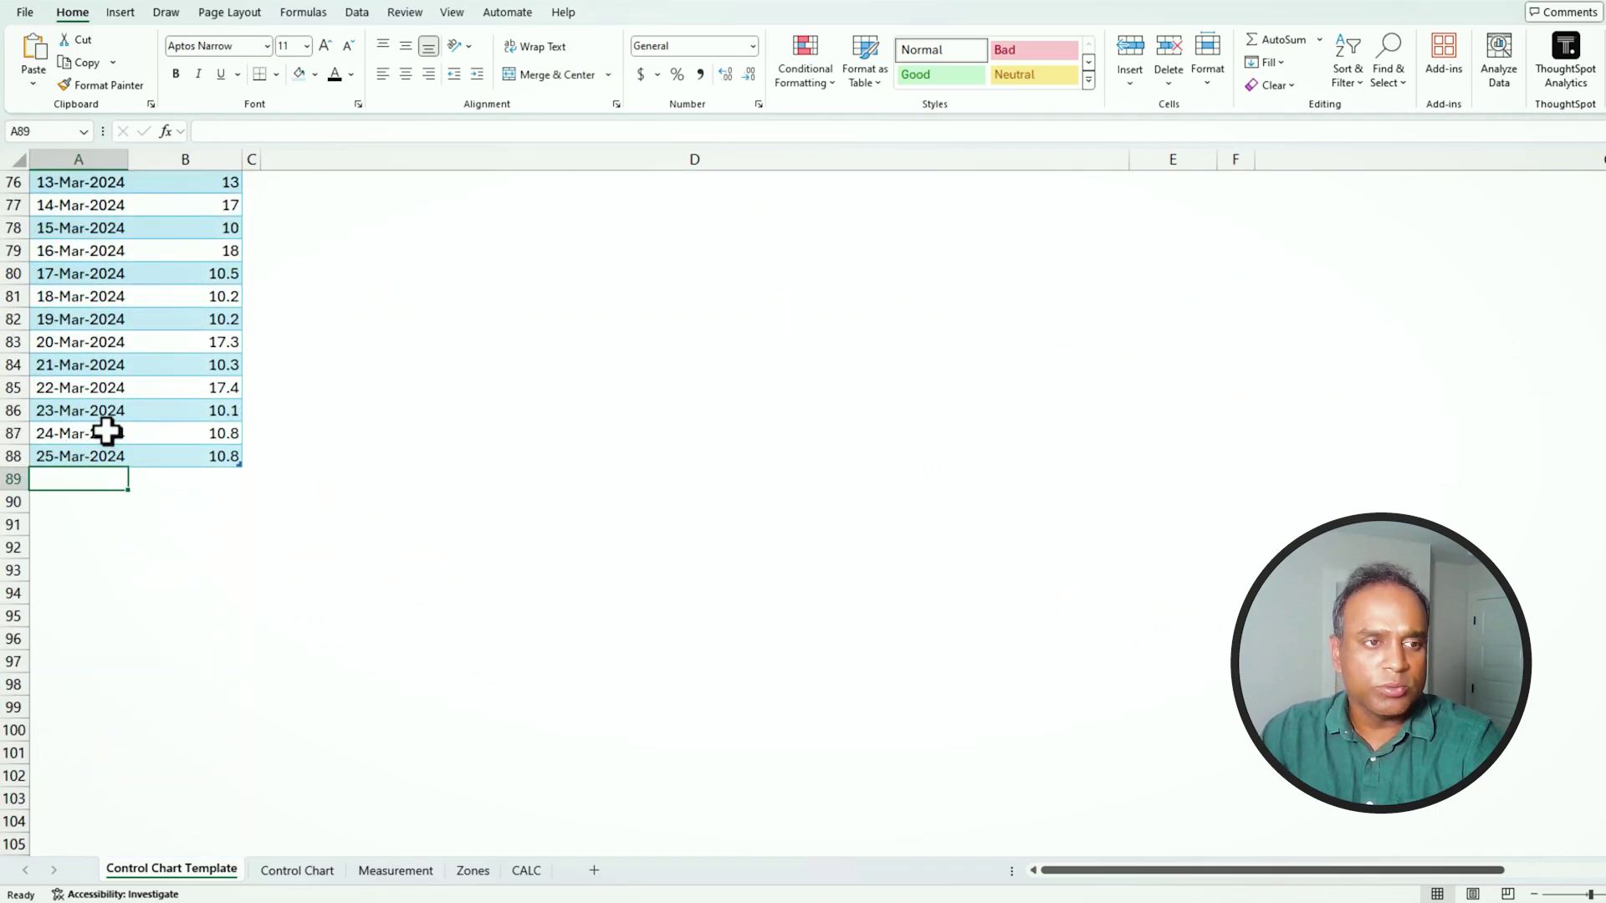
Add a record for 26-Mar-2024 with metric value 11.2 below the data table's last row, and inspect its point on the control chart
{"action": "left_click", "coordinate": [117, 456]}
{"action": "left_click_drag", "start_coordinate": [127, 466], "coordinate": [129, 482]}
{"action": "left_click", "coordinate": [216, 484]}
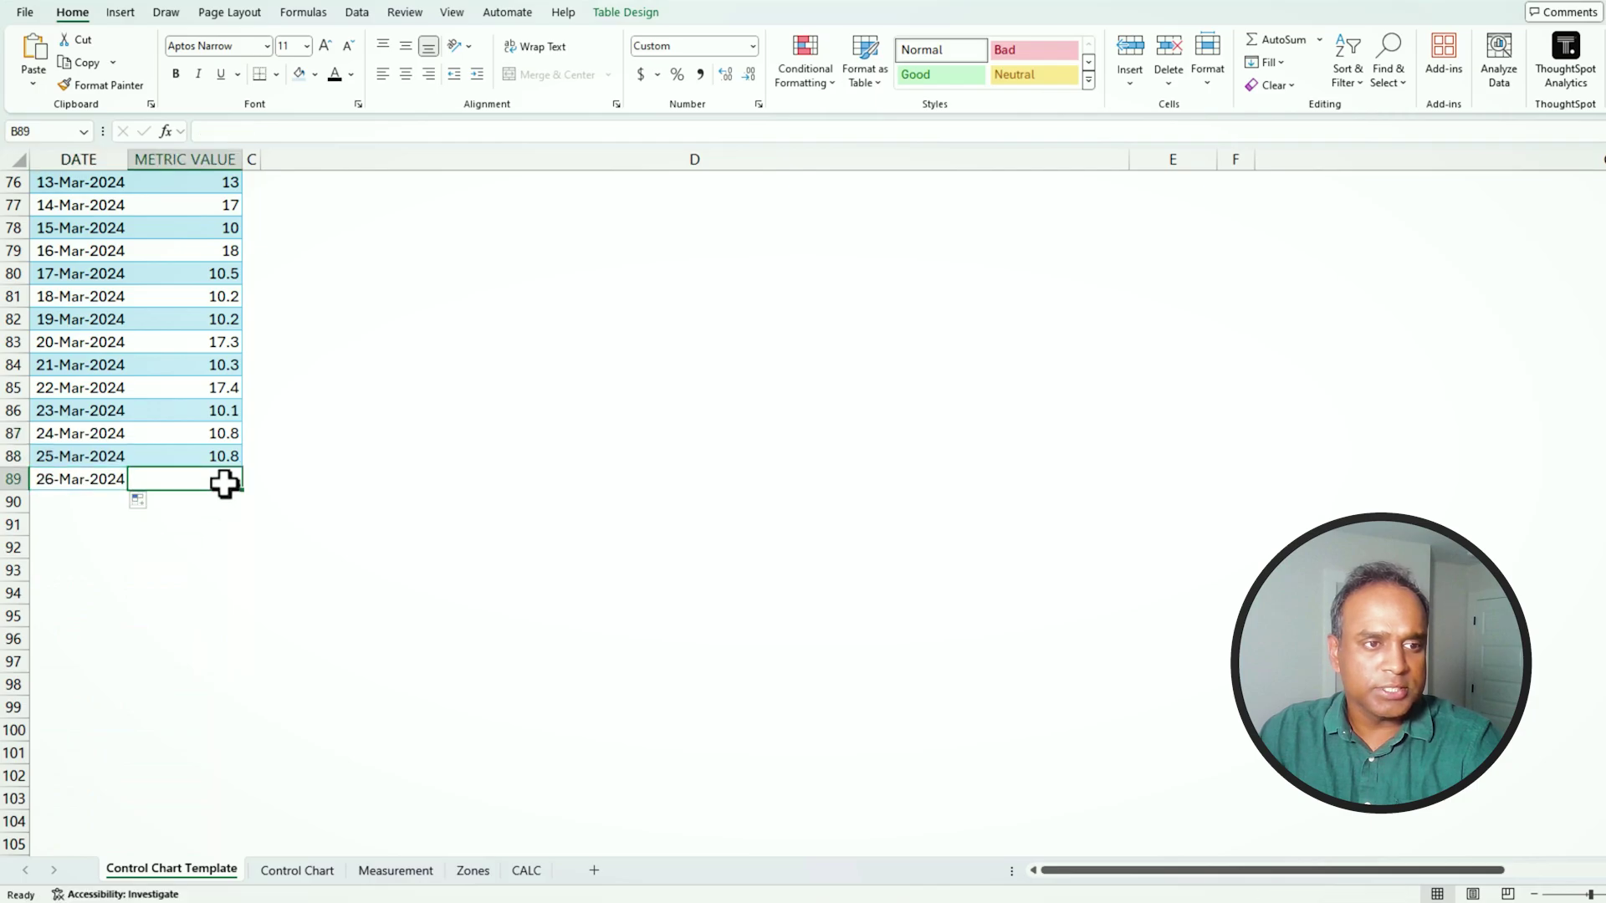
{"action": "type", "text": "11.2"}
{"action": "key", "text": "Up"}
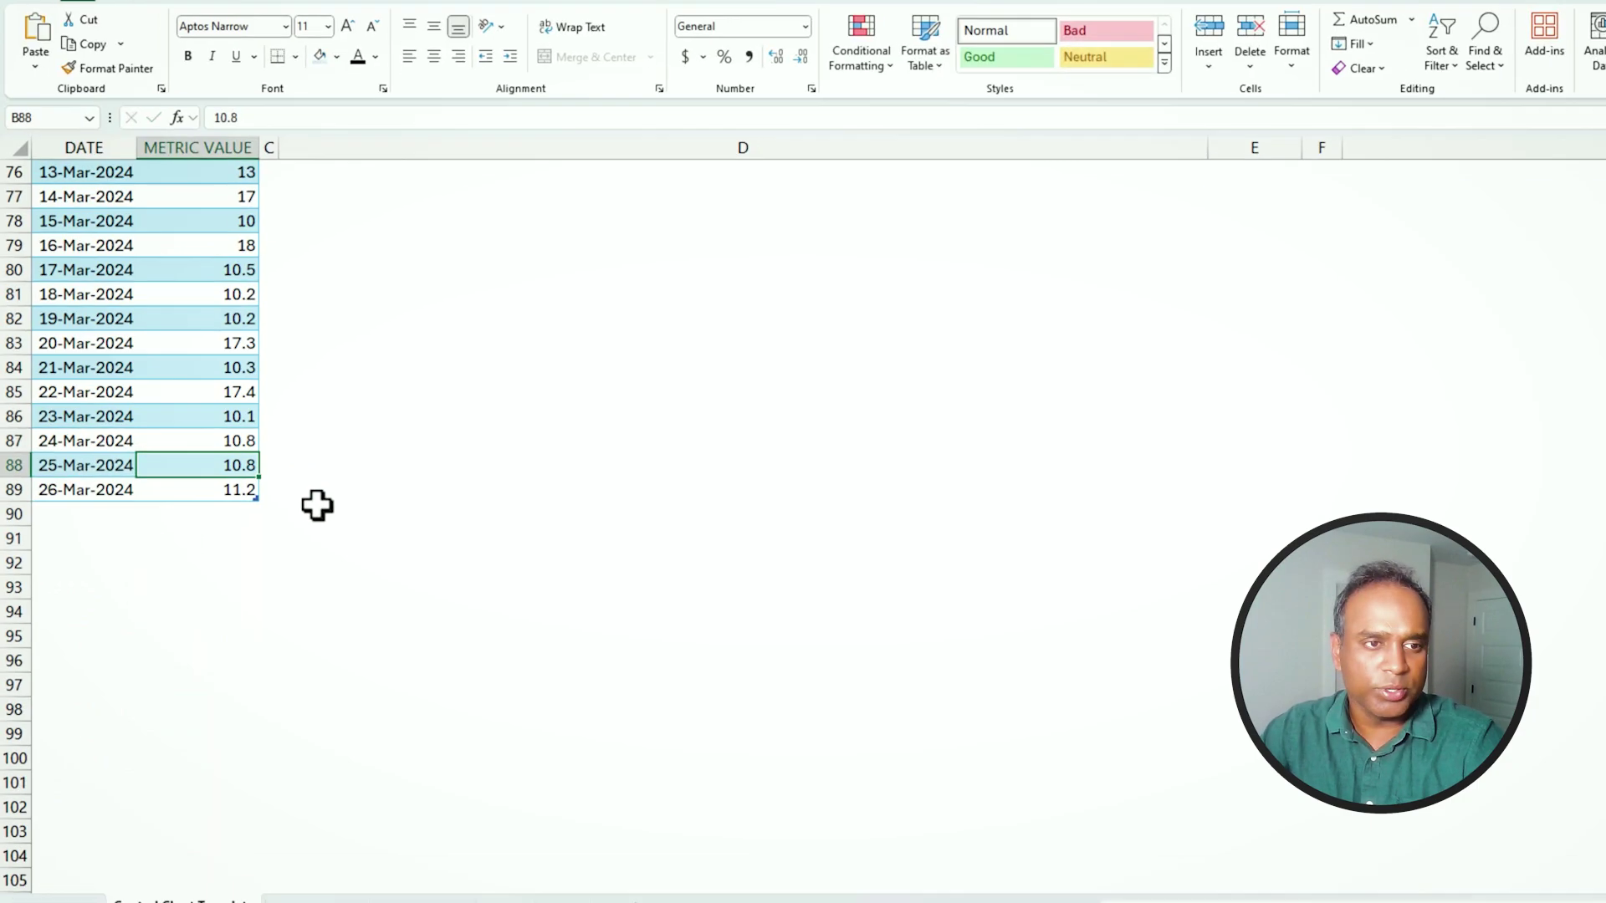
{"action": "scroll", "coordinate": [307, 500], "scroll_direction": "up", "scroll_amount": 20}
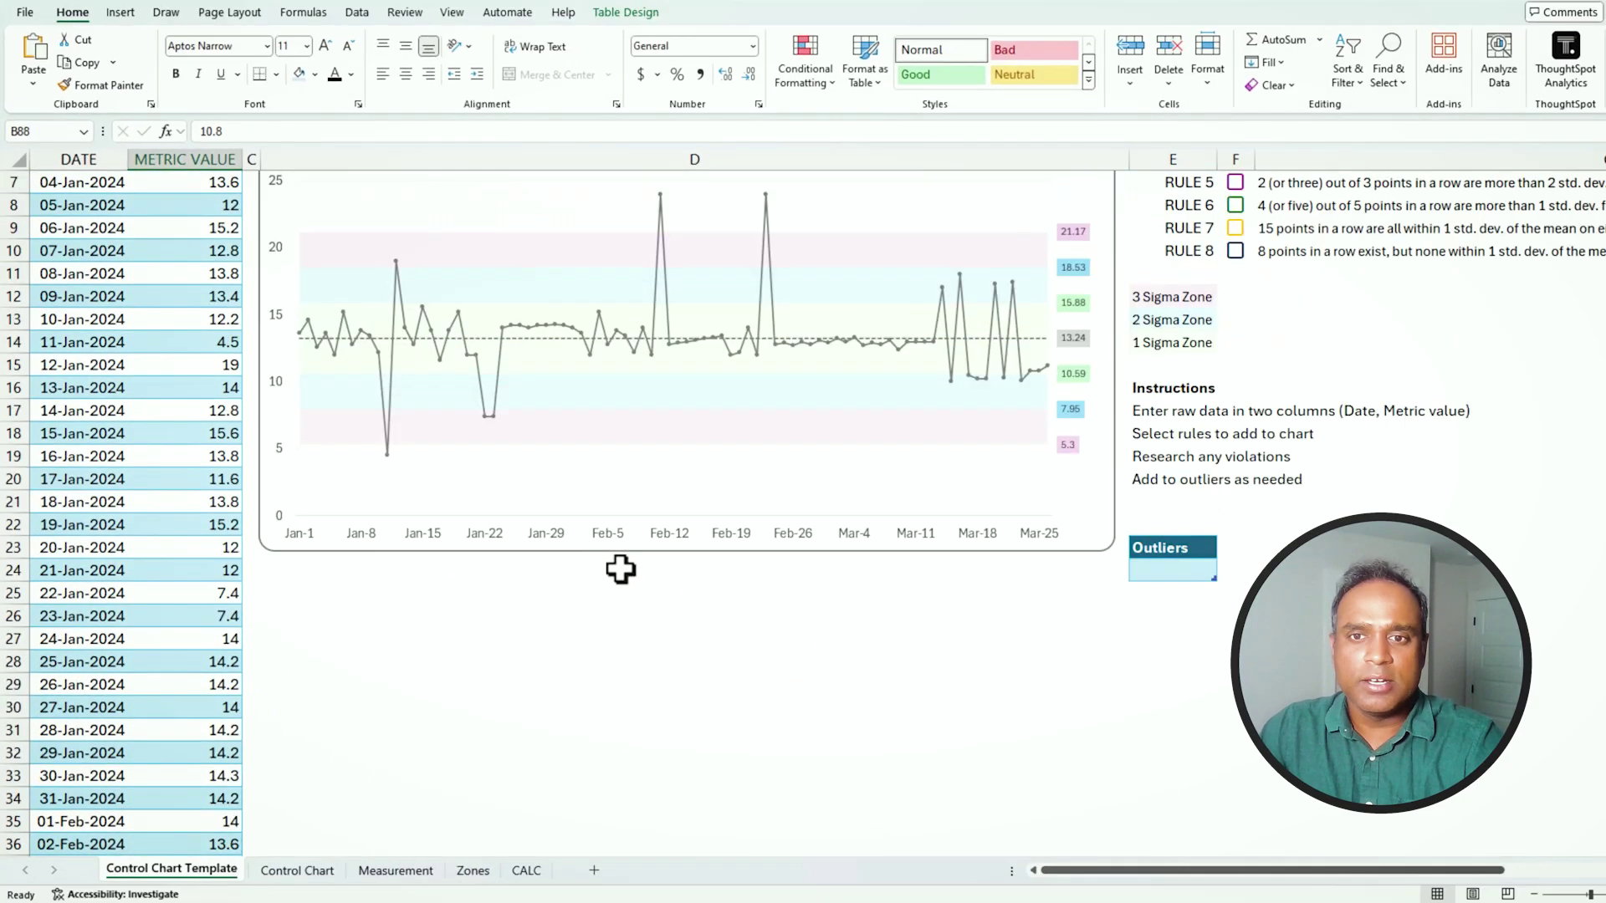
{"action": "scroll", "coordinate": [620, 570], "scroll_direction": "up", "scroll_amount": 2}
{"action": "mouse_move", "coordinate": [1048, 505]}
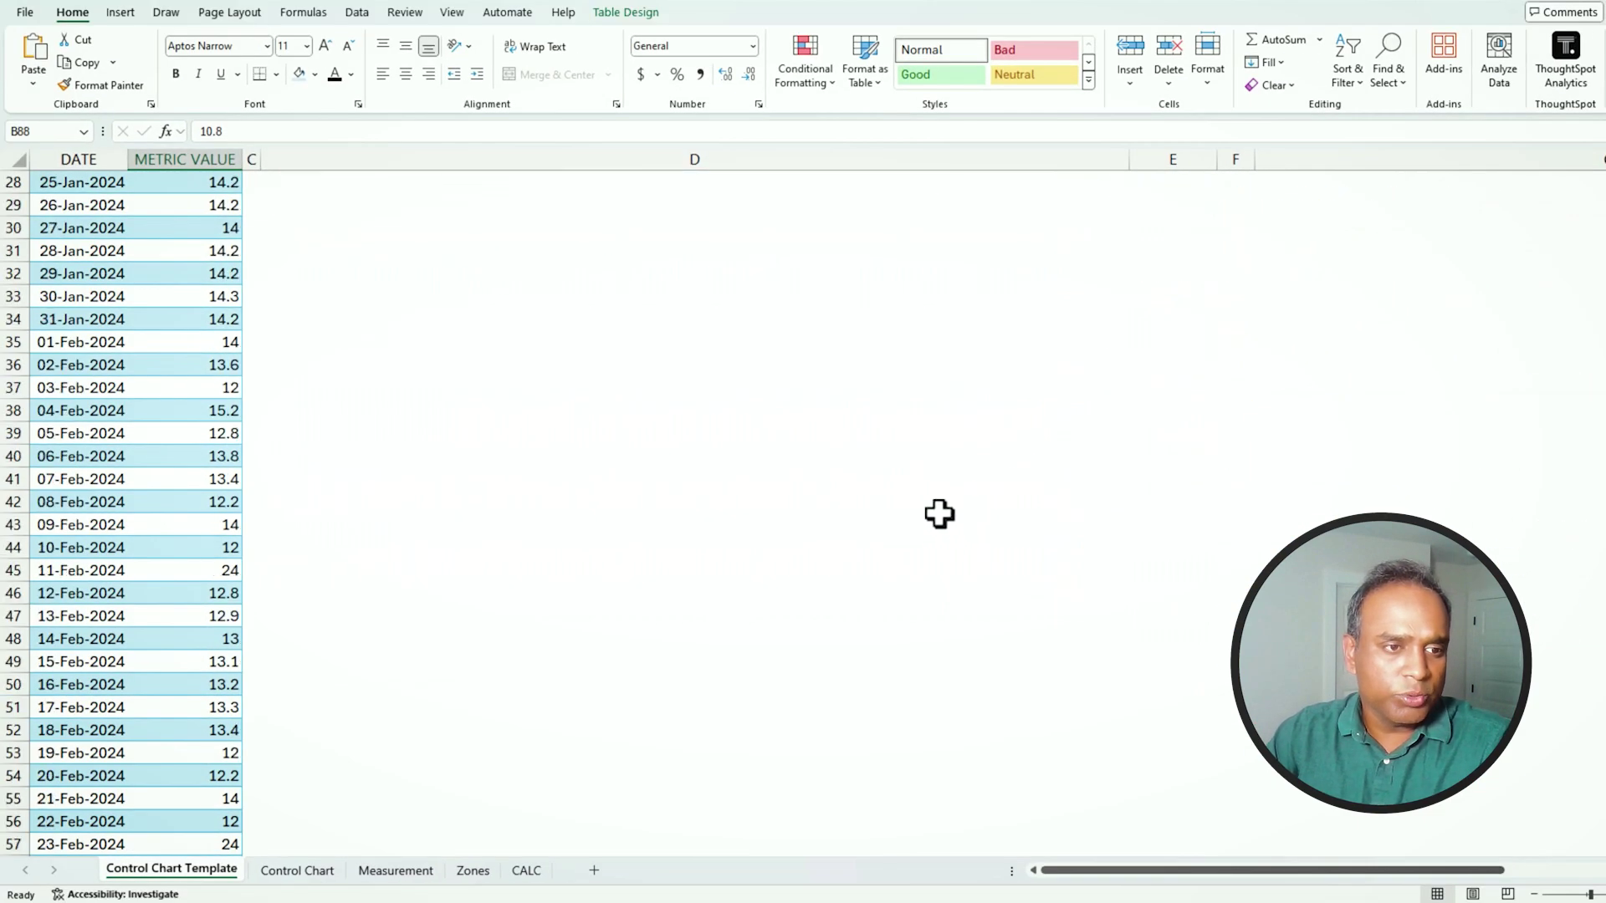
Delete the 26-Mar-2024 table row from the data table and check the end of the control chart's line
{"action": "scroll", "coordinate": [939, 514], "scroll_direction": "down", "scroll_amount": 16}
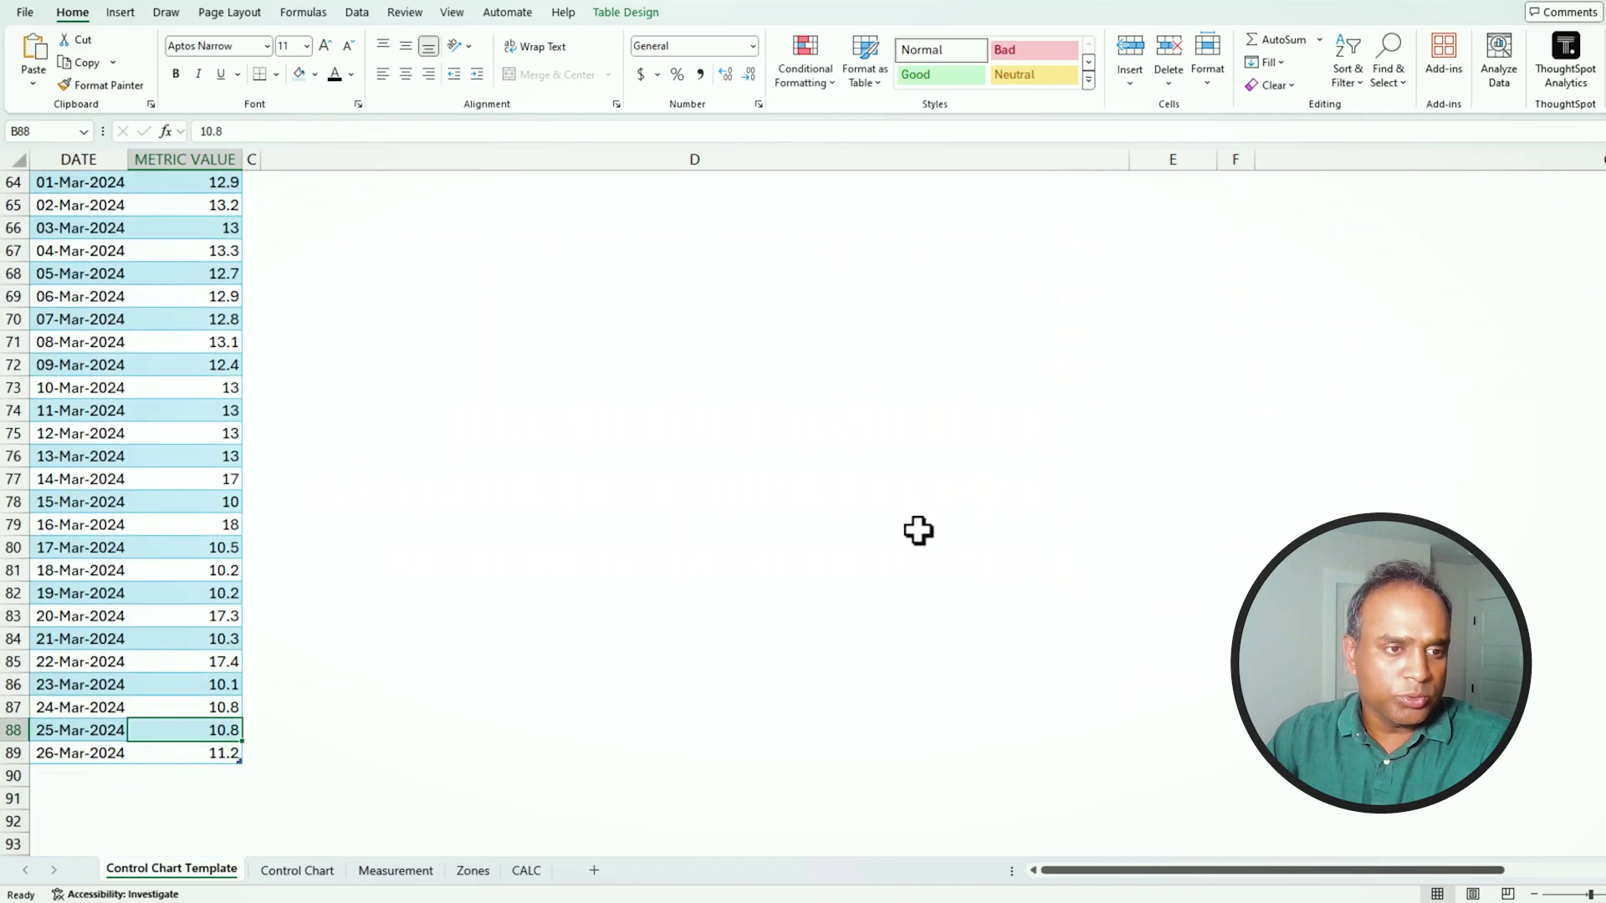
{"action": "key", "text": "ctrl+a"}
{"action": "key", "text": "ctrl+a"}
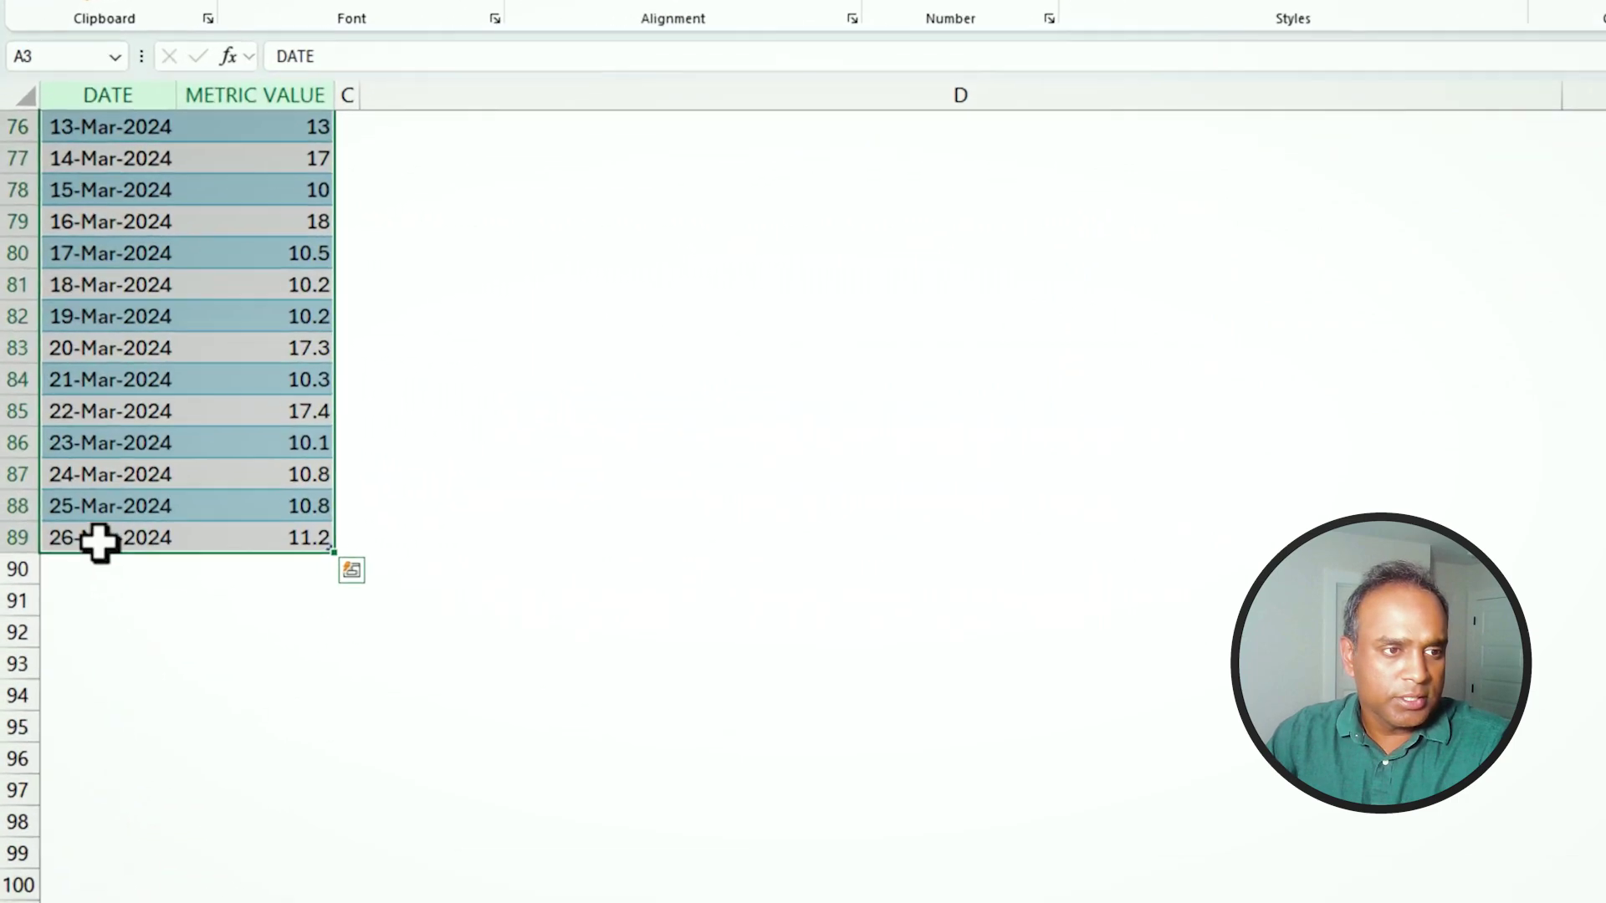
{"action": "left_click", "coordinate": [98, 544]}
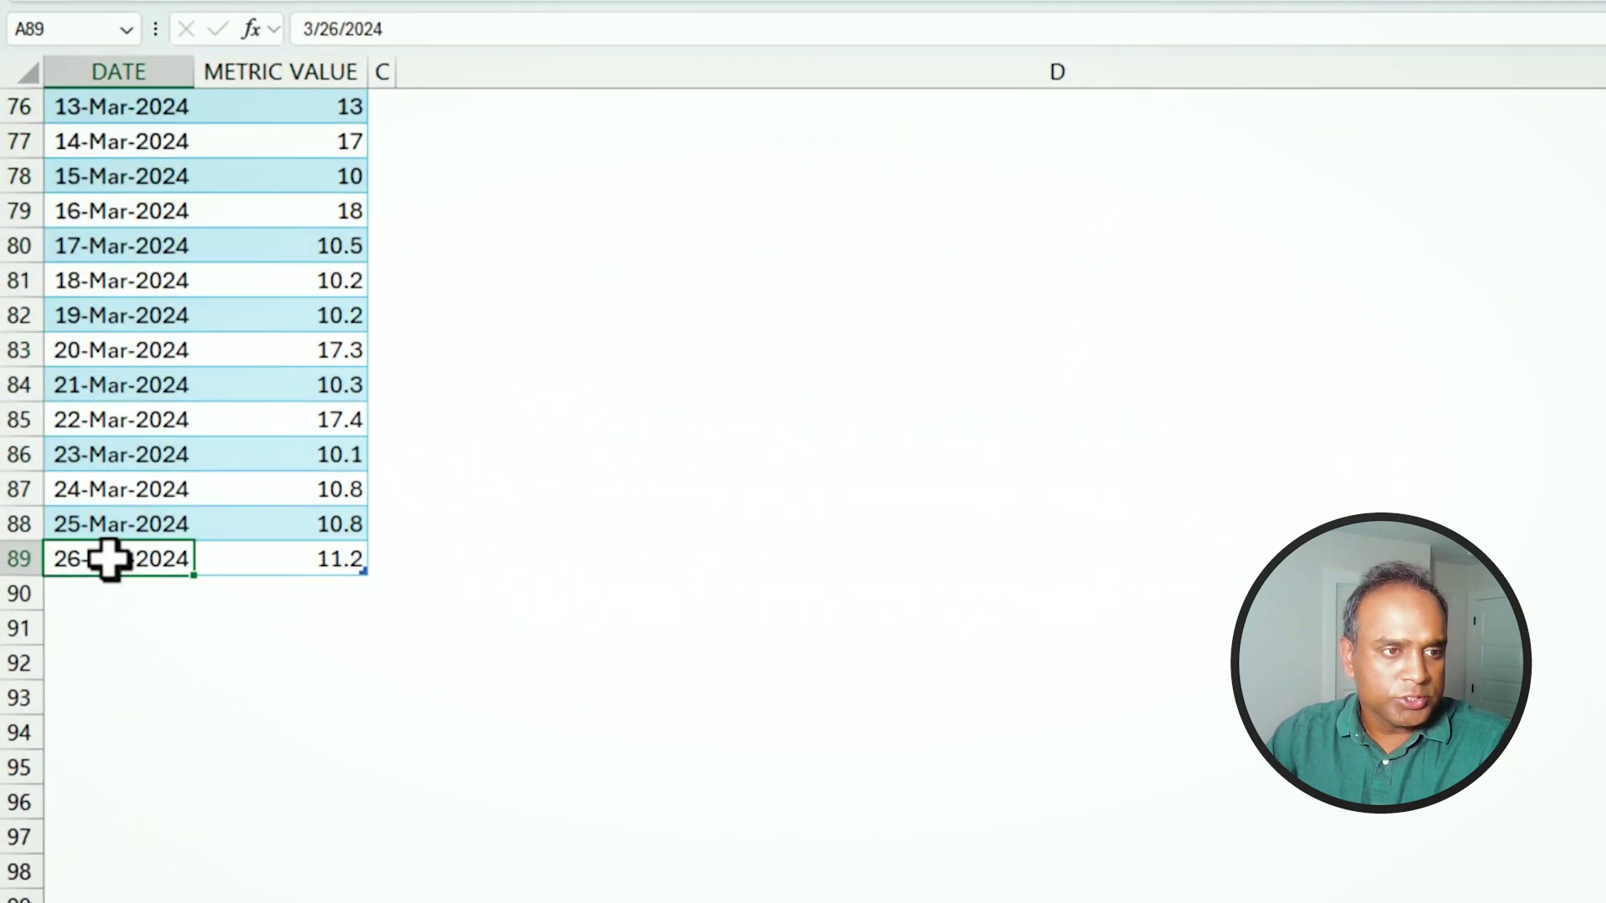
{"action": "right_click", "coordinate": [102, 539]}
{"action": "mouse_move", "coordinate": [191, 570]}
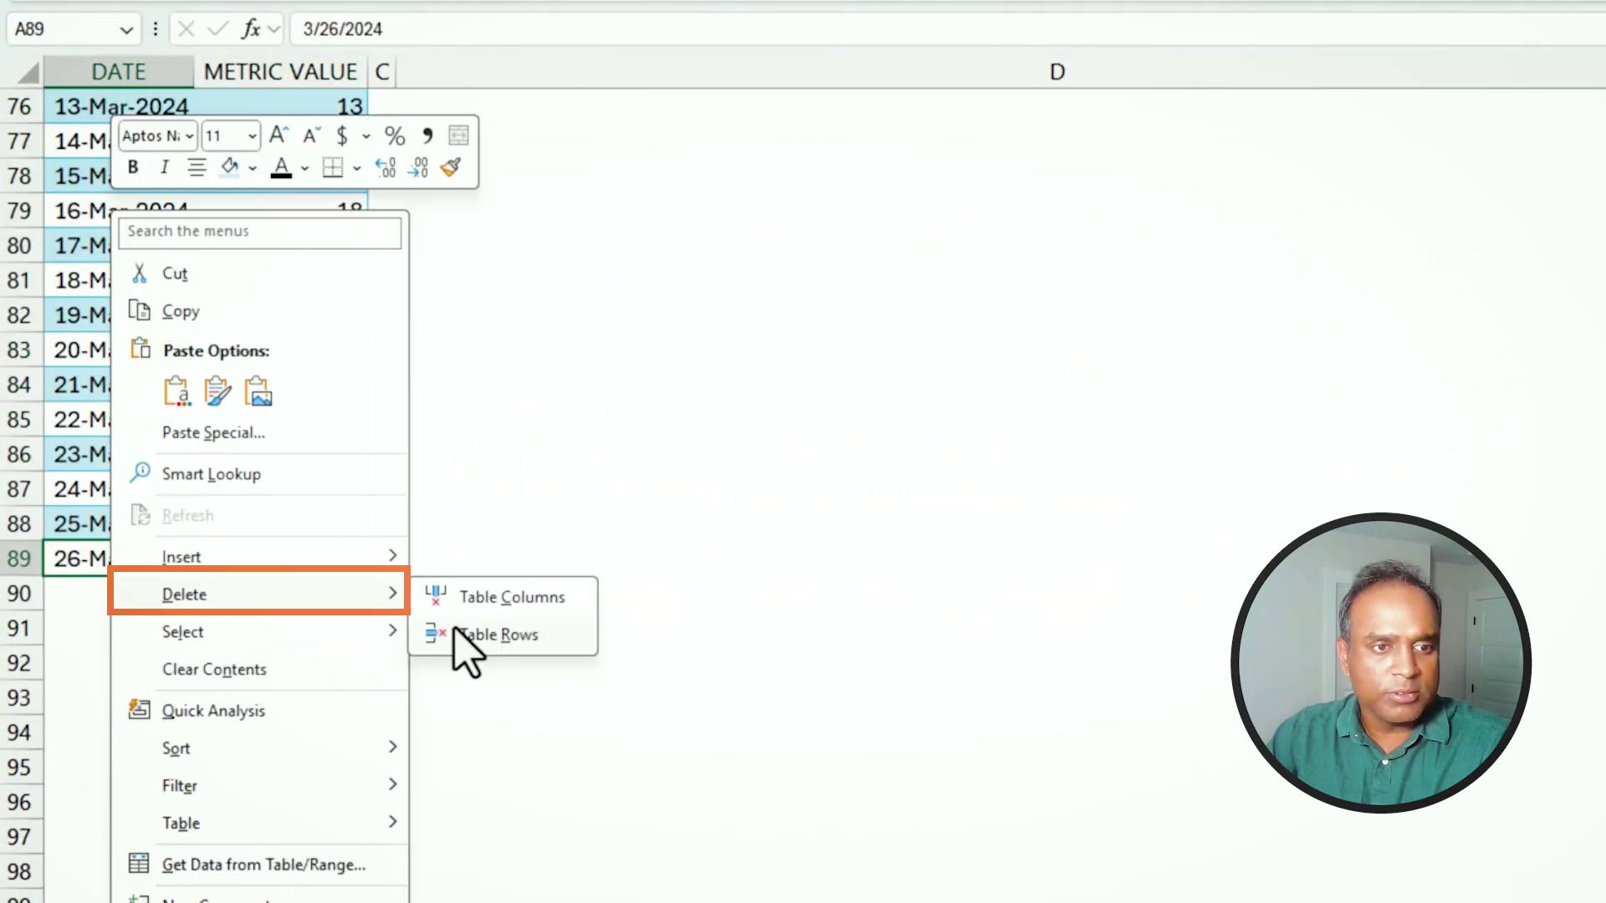
{"action": "left_click", "coordinate": [458, 635]}
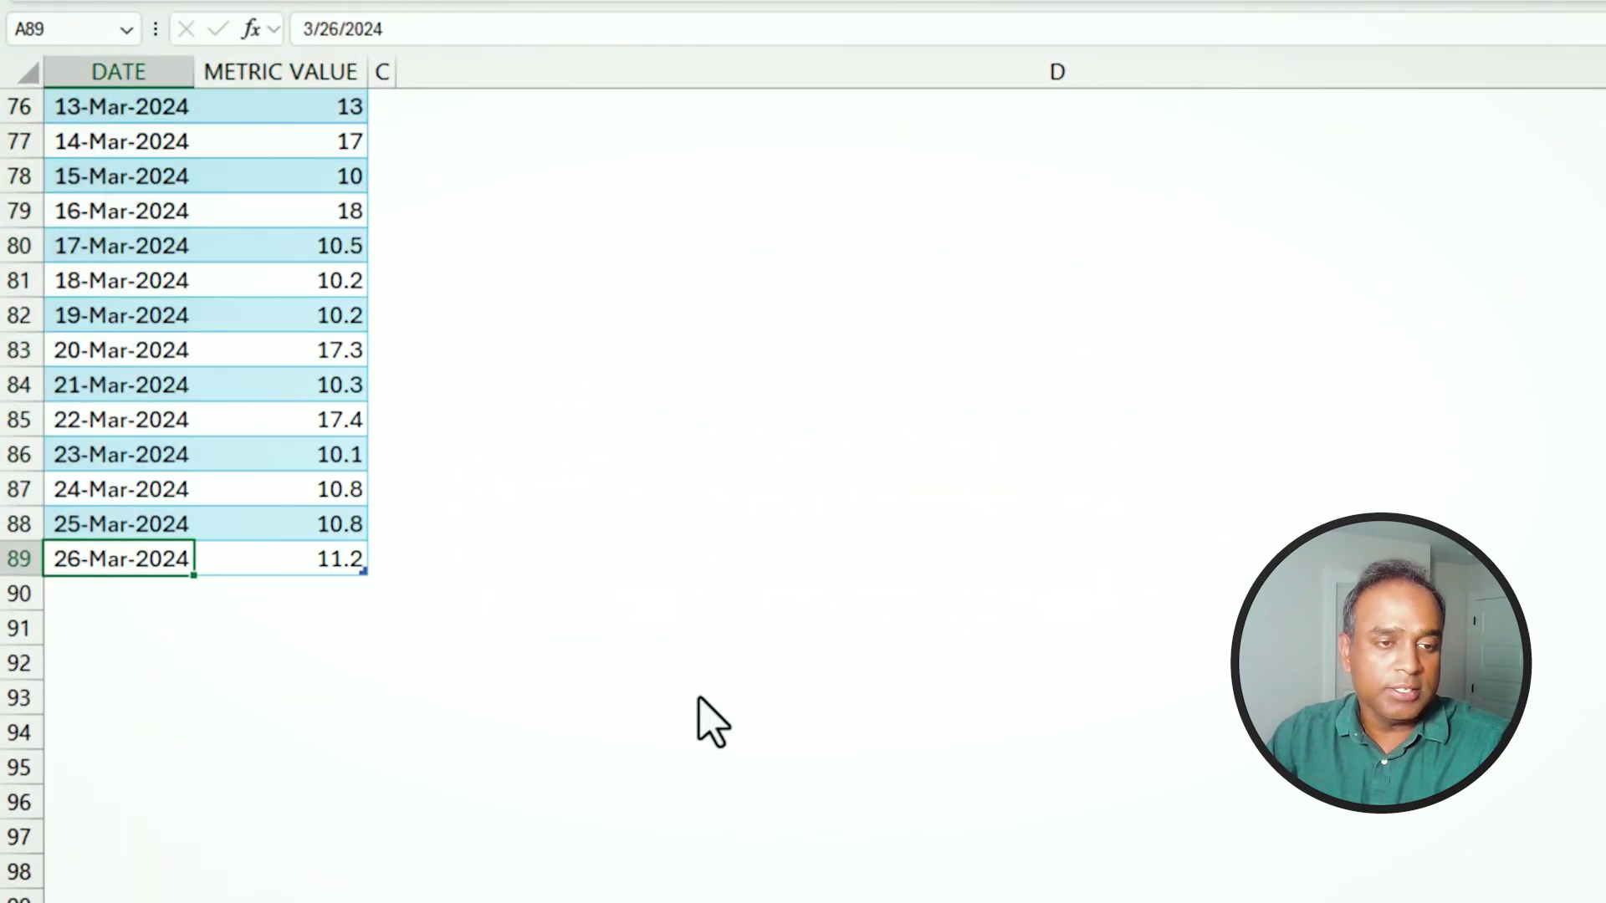
{"action": "scroll", "coordinate": [699, 717], "scroll_direction": "up", "scroll_amount": 20}
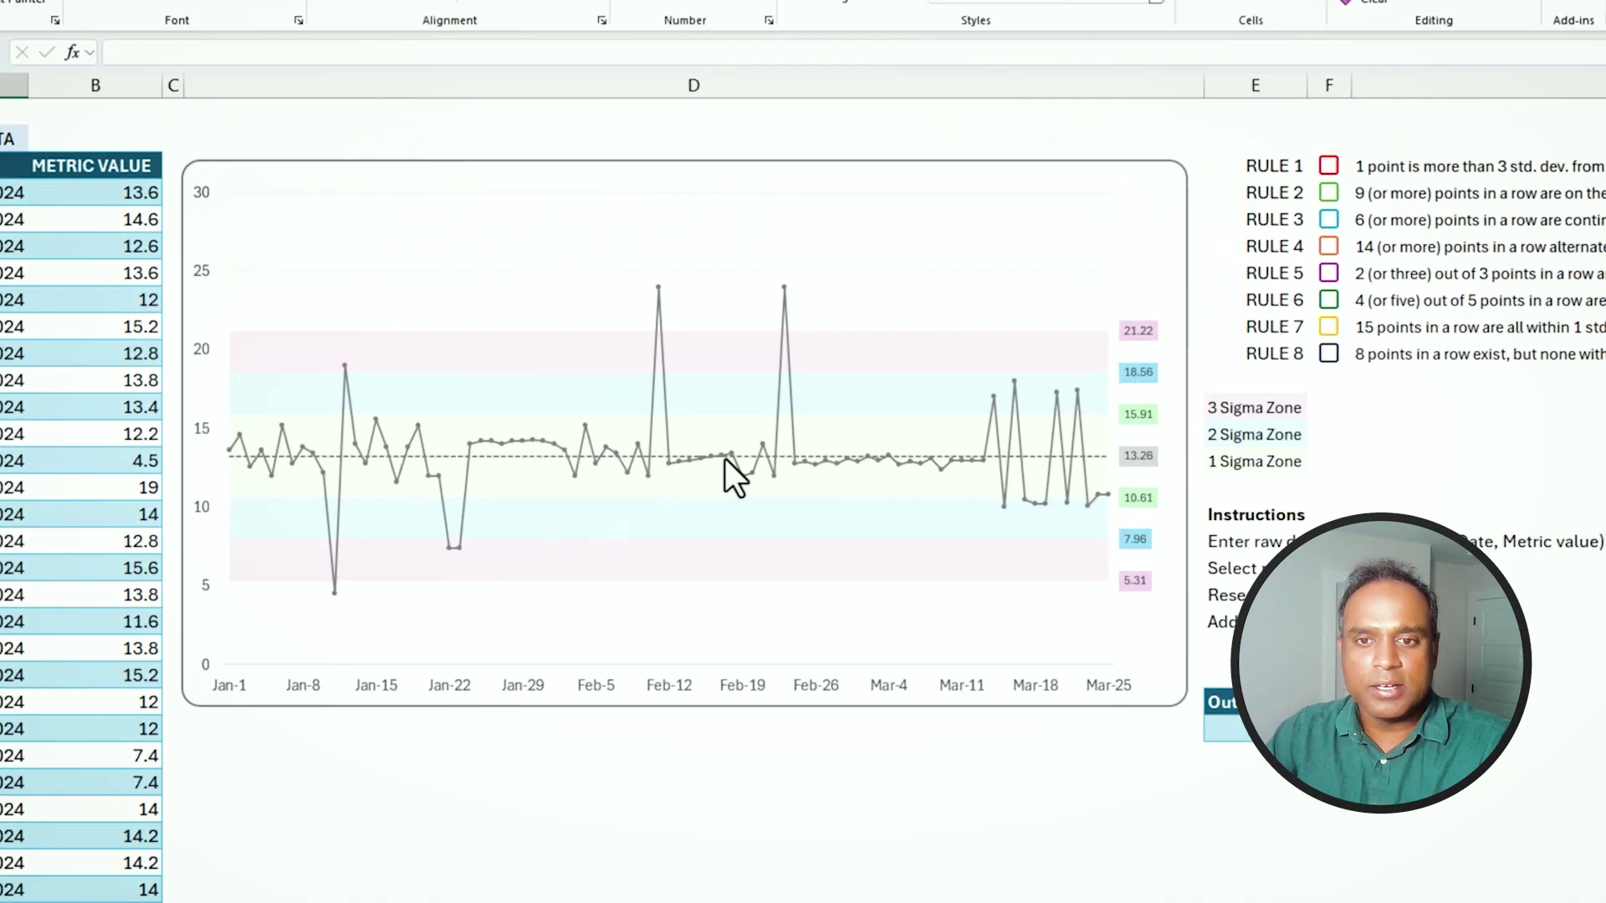
{"action": "mouse_move", "coordinate": [1046, 509]}
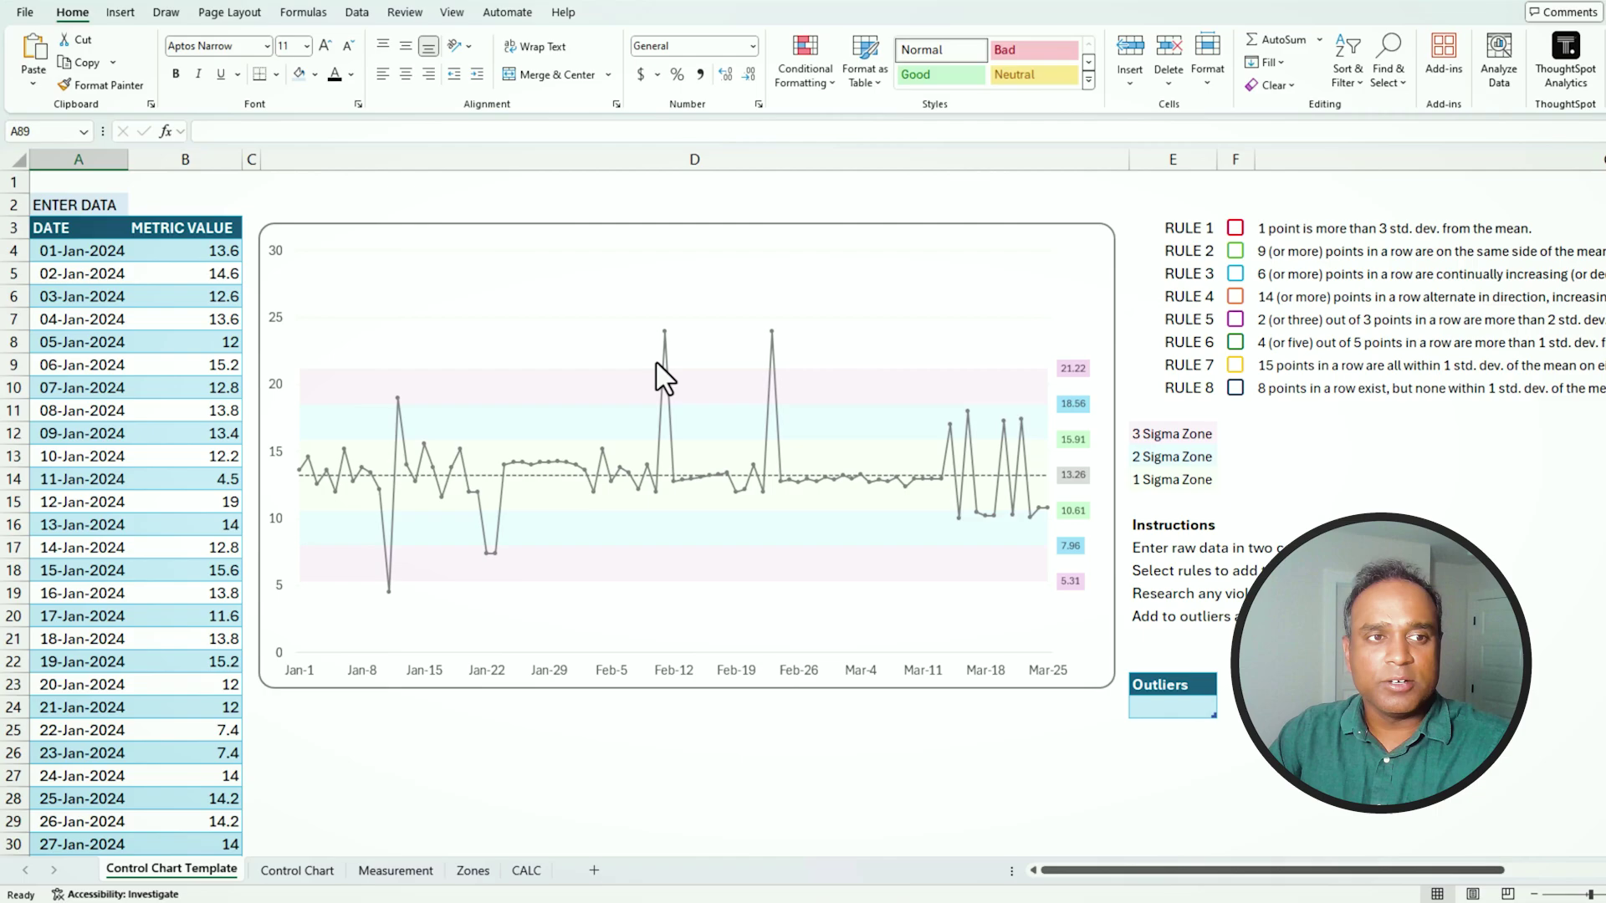
Highlight the first dates in the data table, and turn on all eight rules, Rule 1 to Rule 8, for the control chart
{"action": "left_click_drag", "start_coordinate": [94, 251], "coordinate": [141, 613]}
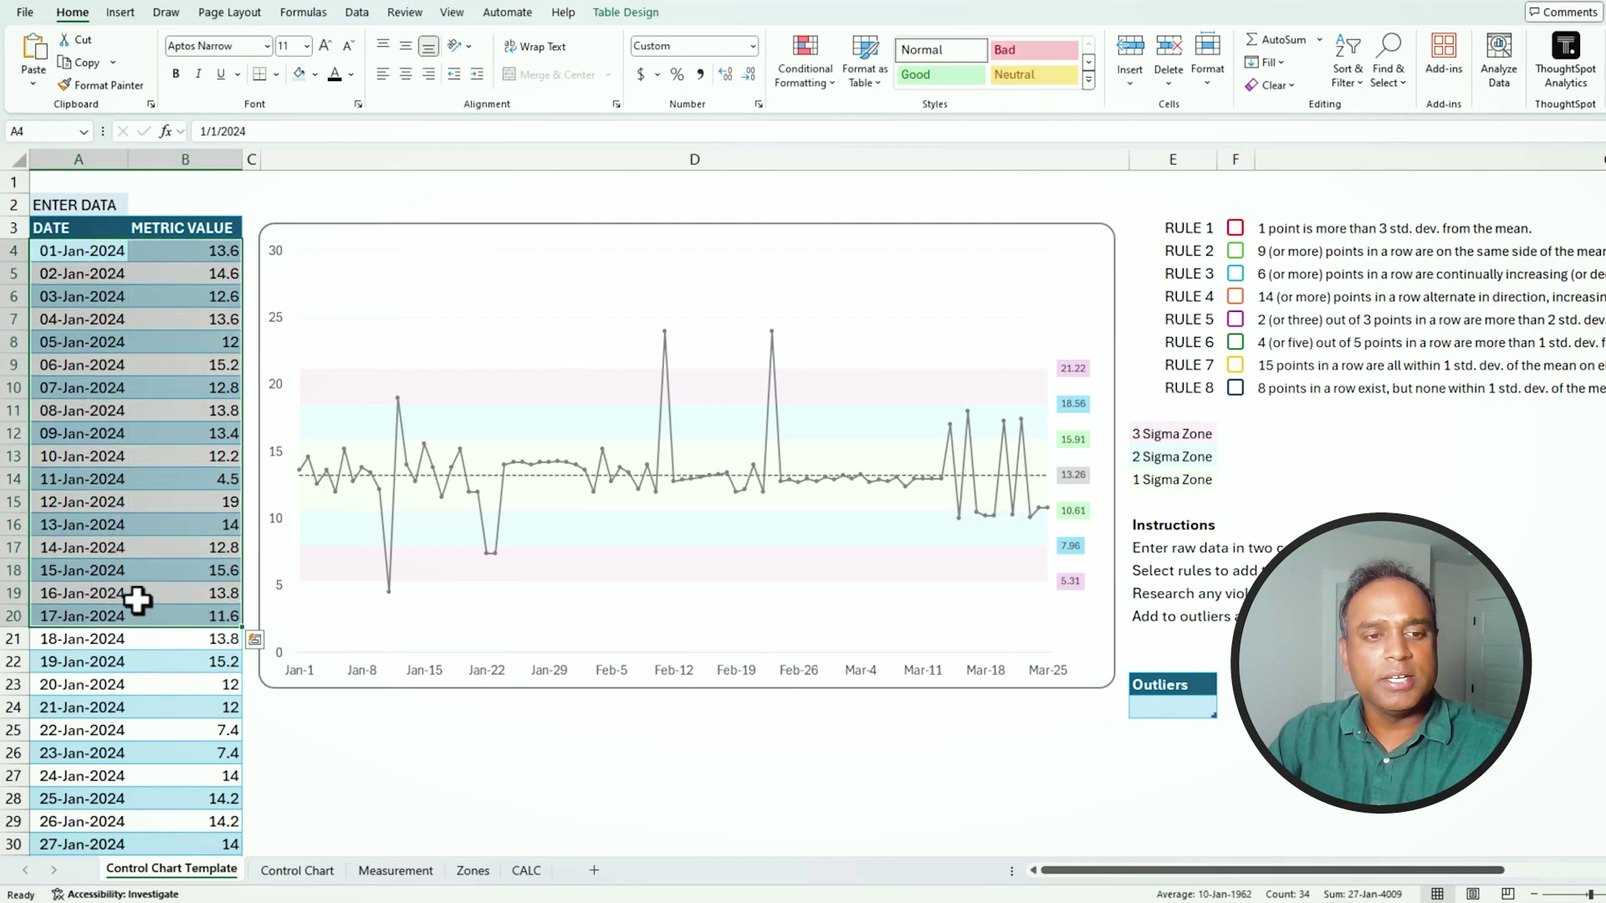
{"action": "left_click_drag", "start_coordinate": [75, 251], "coordinate": [55, 474]}
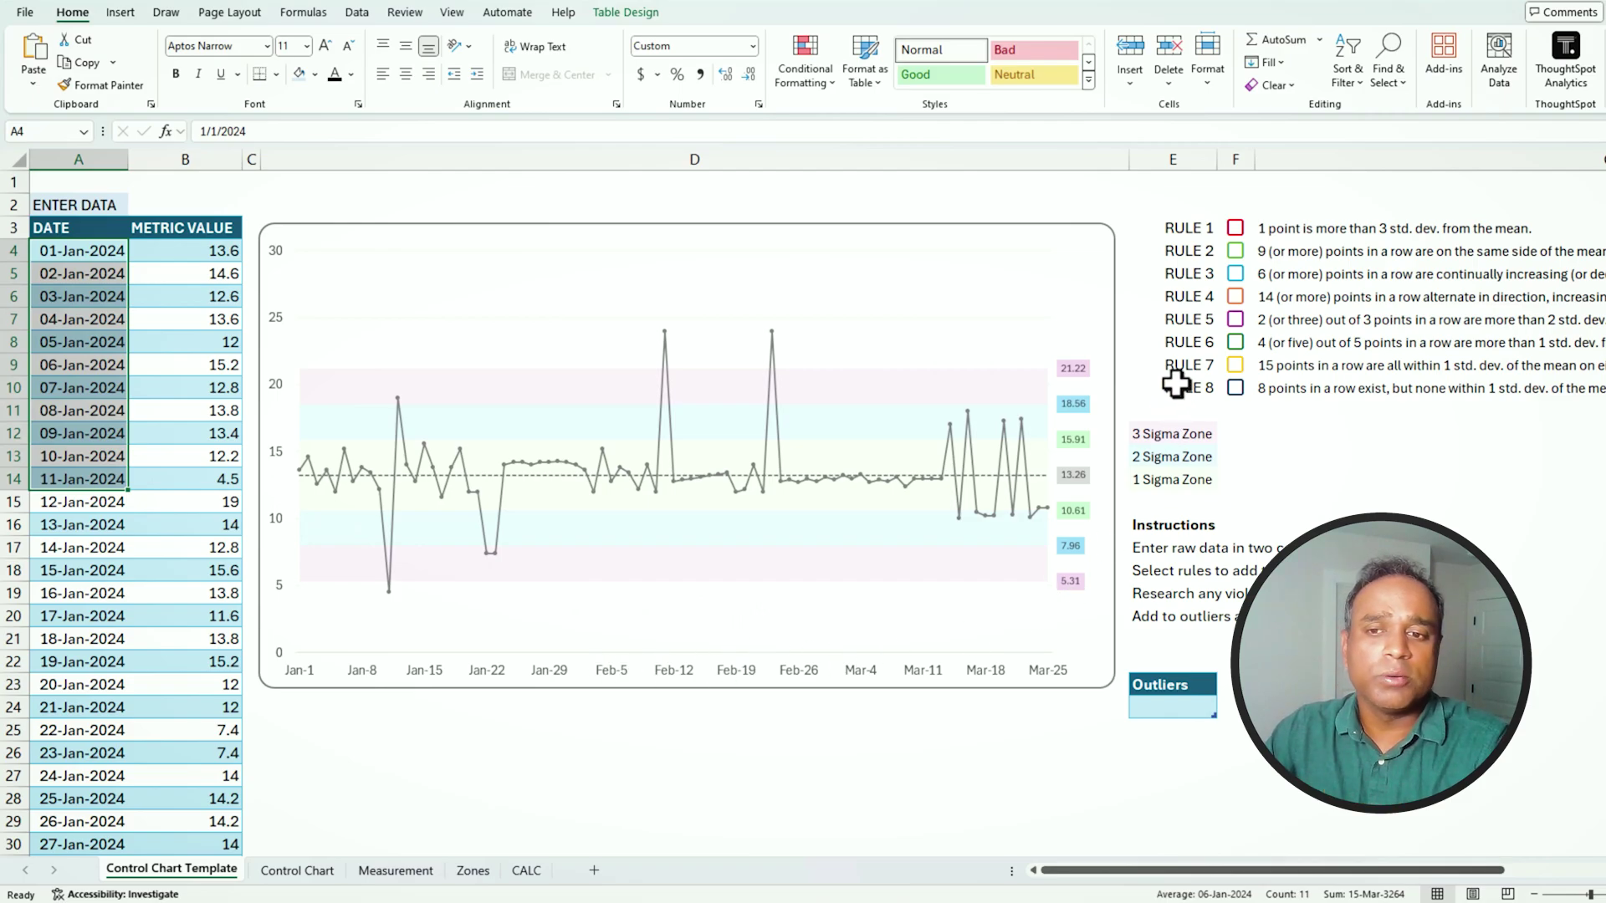
{"action": "left_click", "coordinate": [1237, 234]}
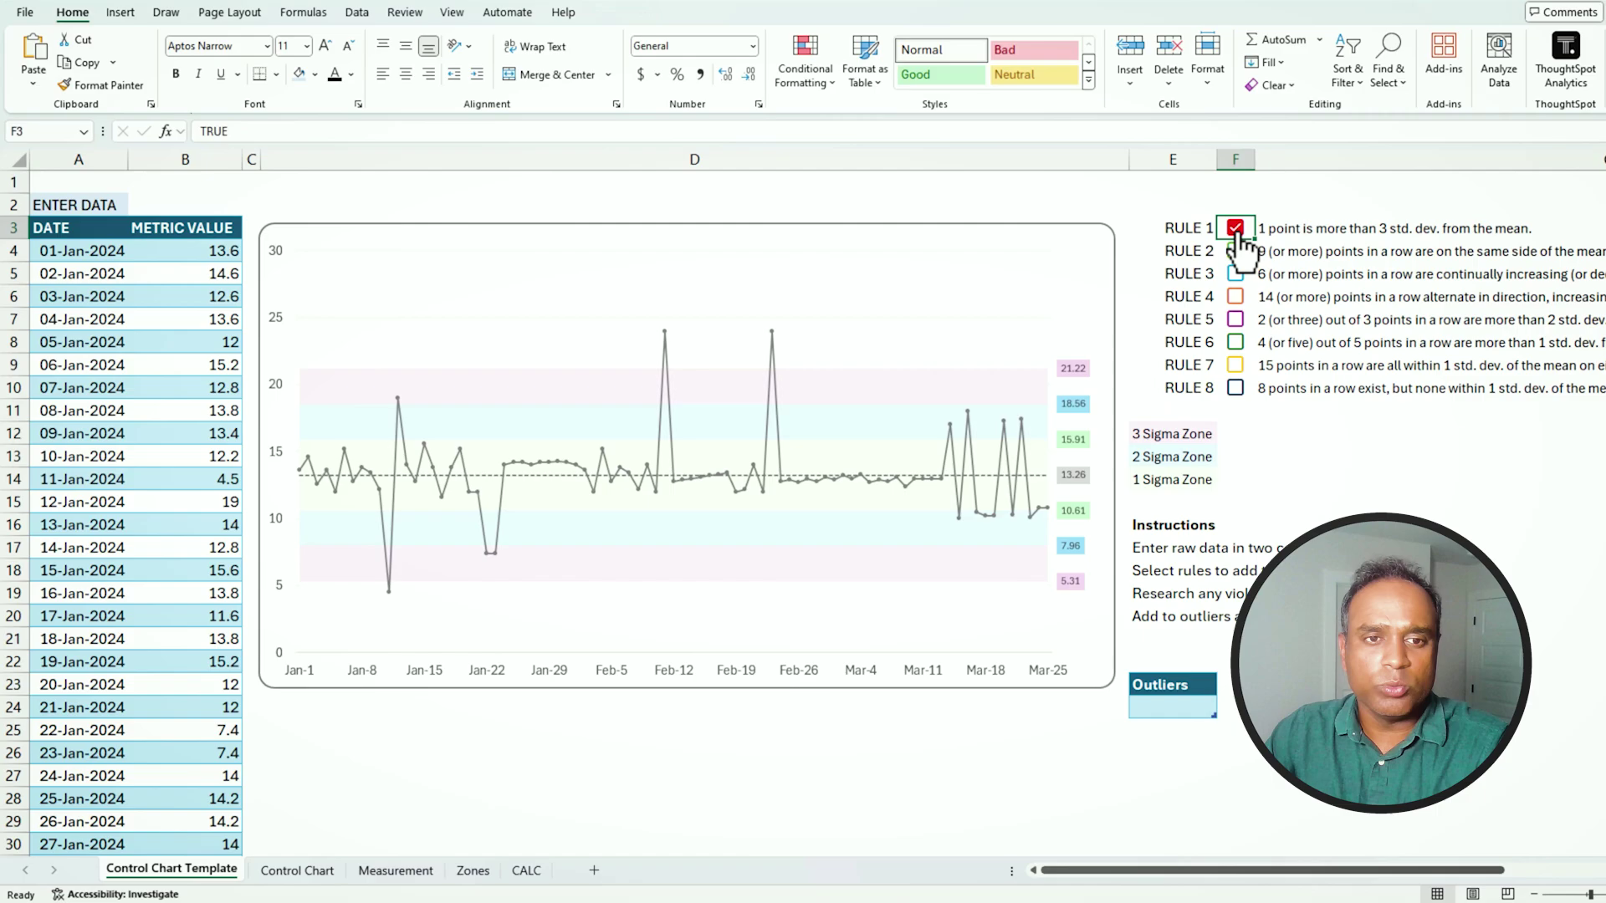
{"action": "left_click", "coordinate": [1237, 252]}
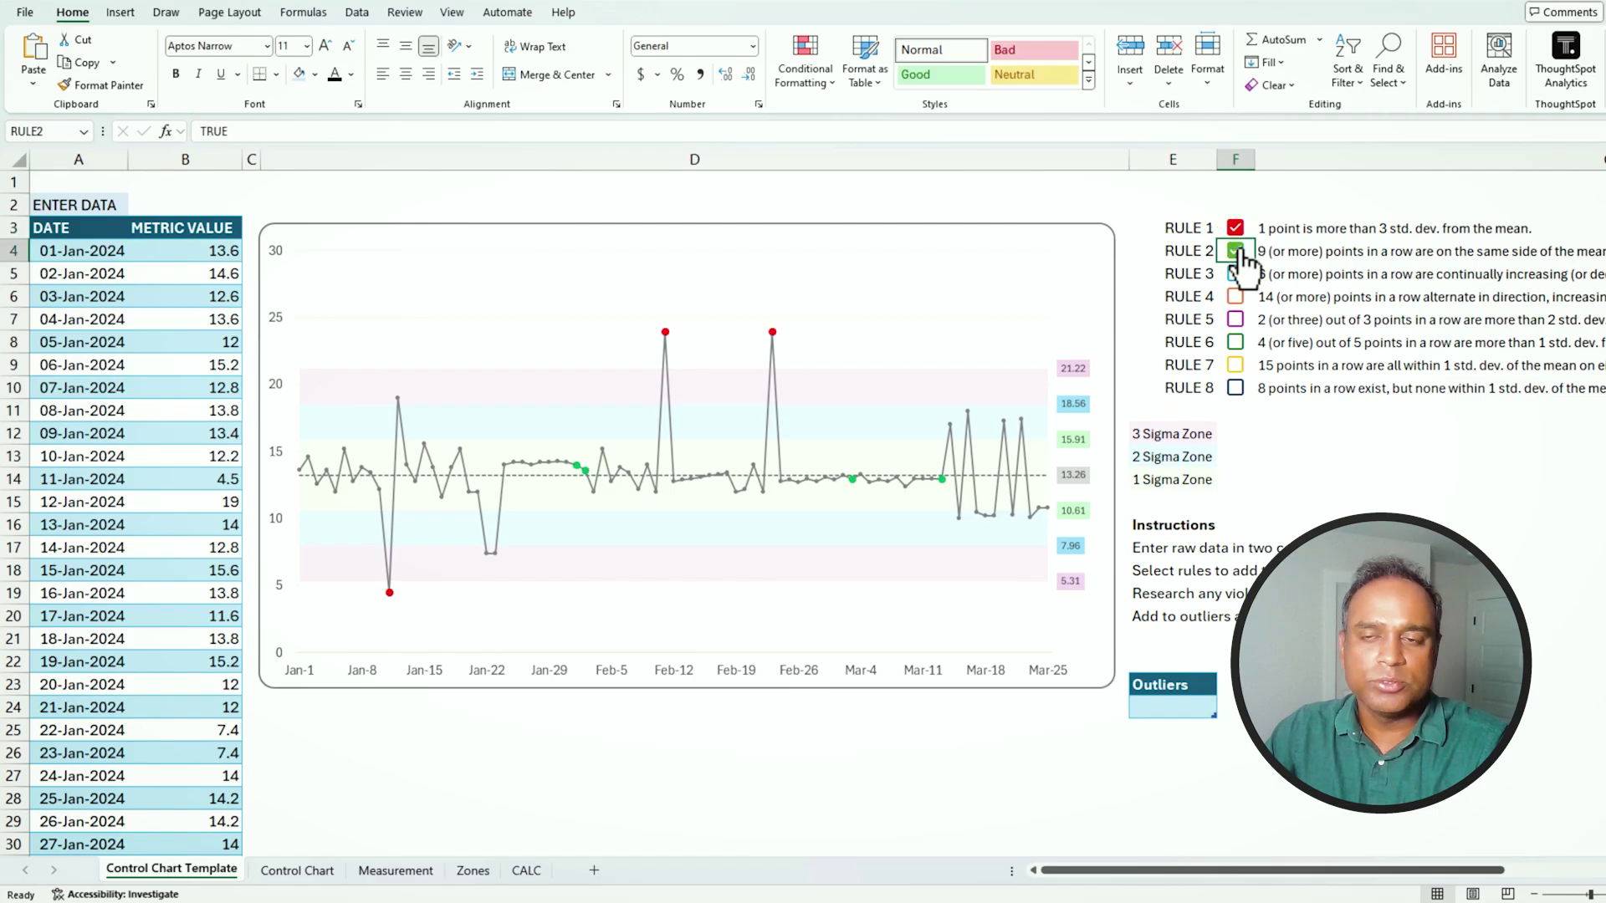
{"action": "left_click", "coordinate": [1235, 276]}
{"action": "left_click", "coordinate": [1235, 298]}
{"action": "left_click", "coordinate": [1235, 320]}
{"action": "left_click", "coordinate": [1236, 343]}
{"action": "left_click", "coordinate": [1235, 366]}
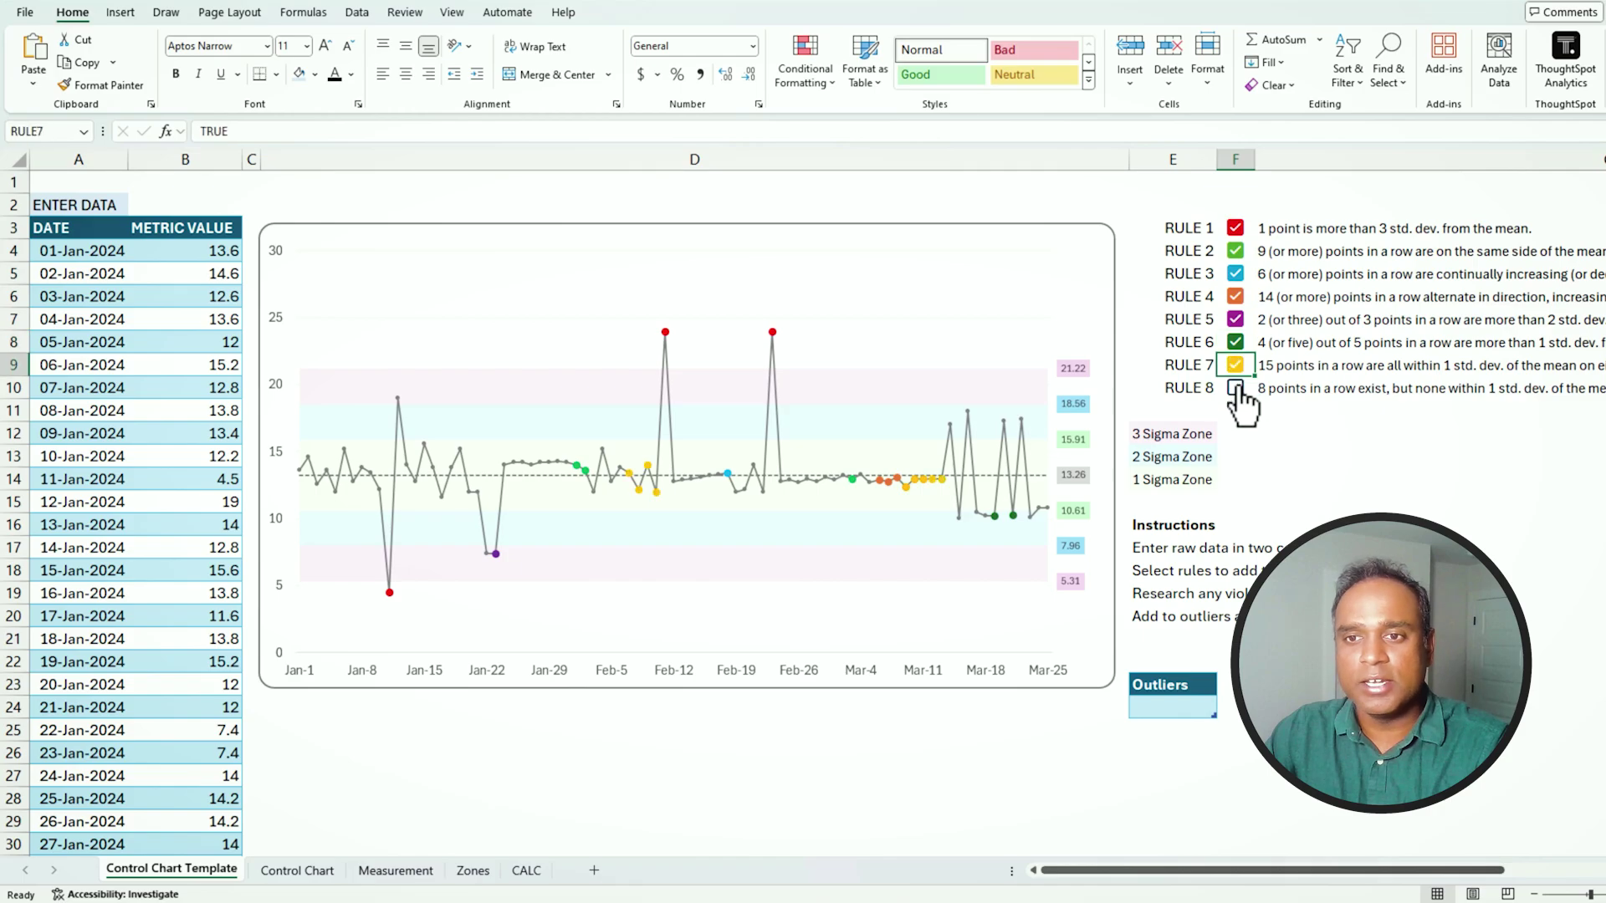
{"action": "left_click", "coordinate": [1236, 388]}
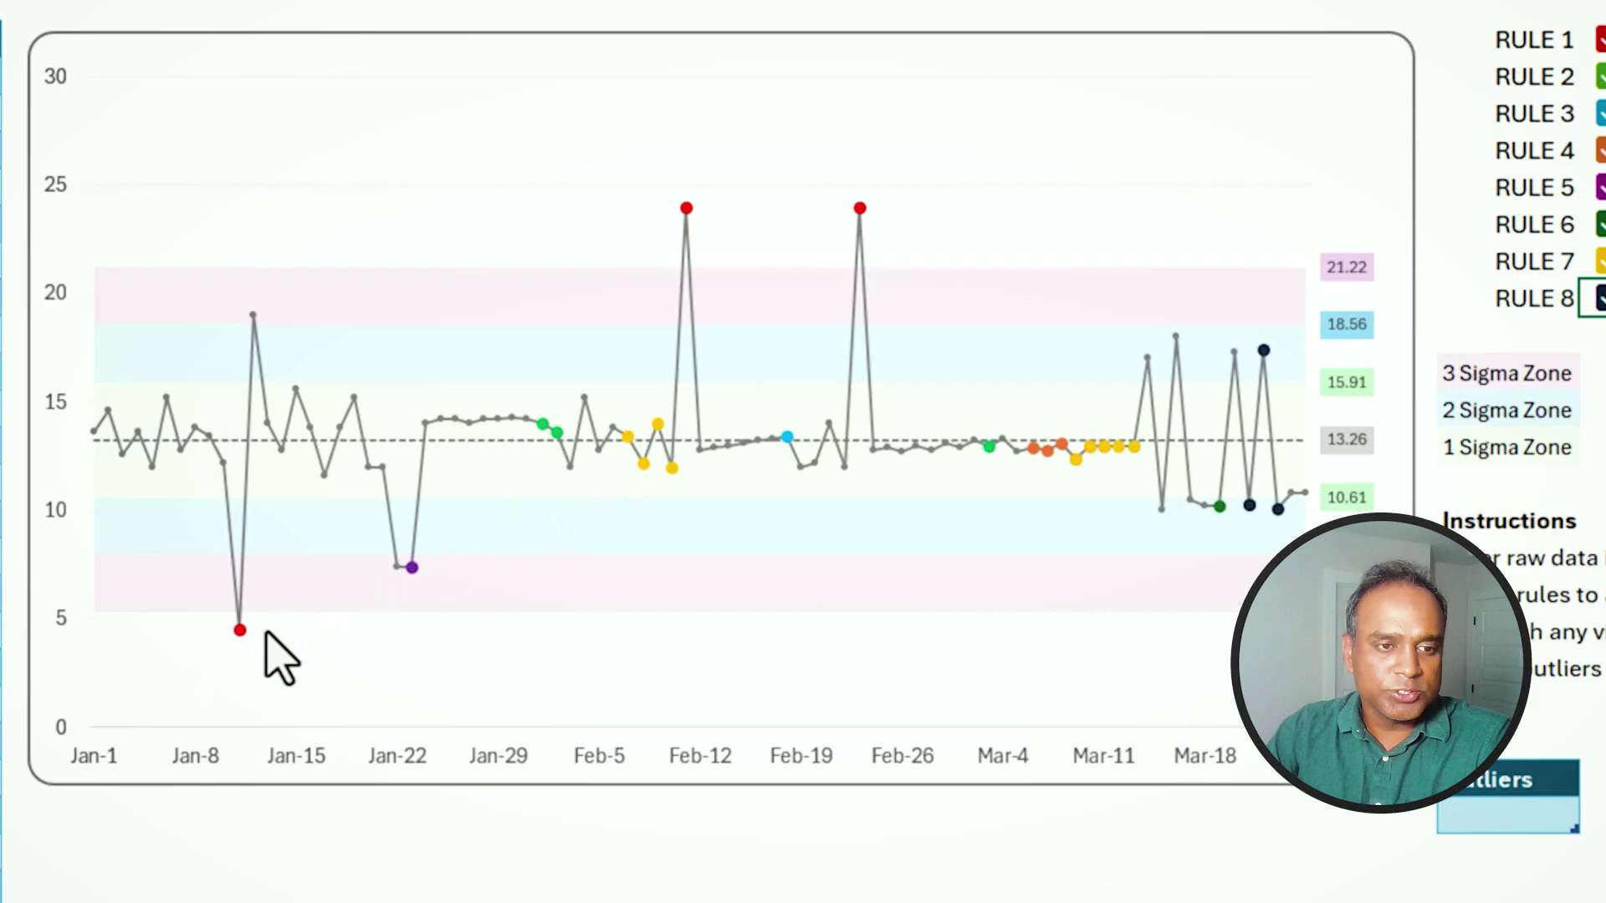
Identify the lowest red-flagged January point on the chart and enter its date, 1/11/2024, in the Outliers table
{"action": "mouse_move", "coordinate": [241, 633]}
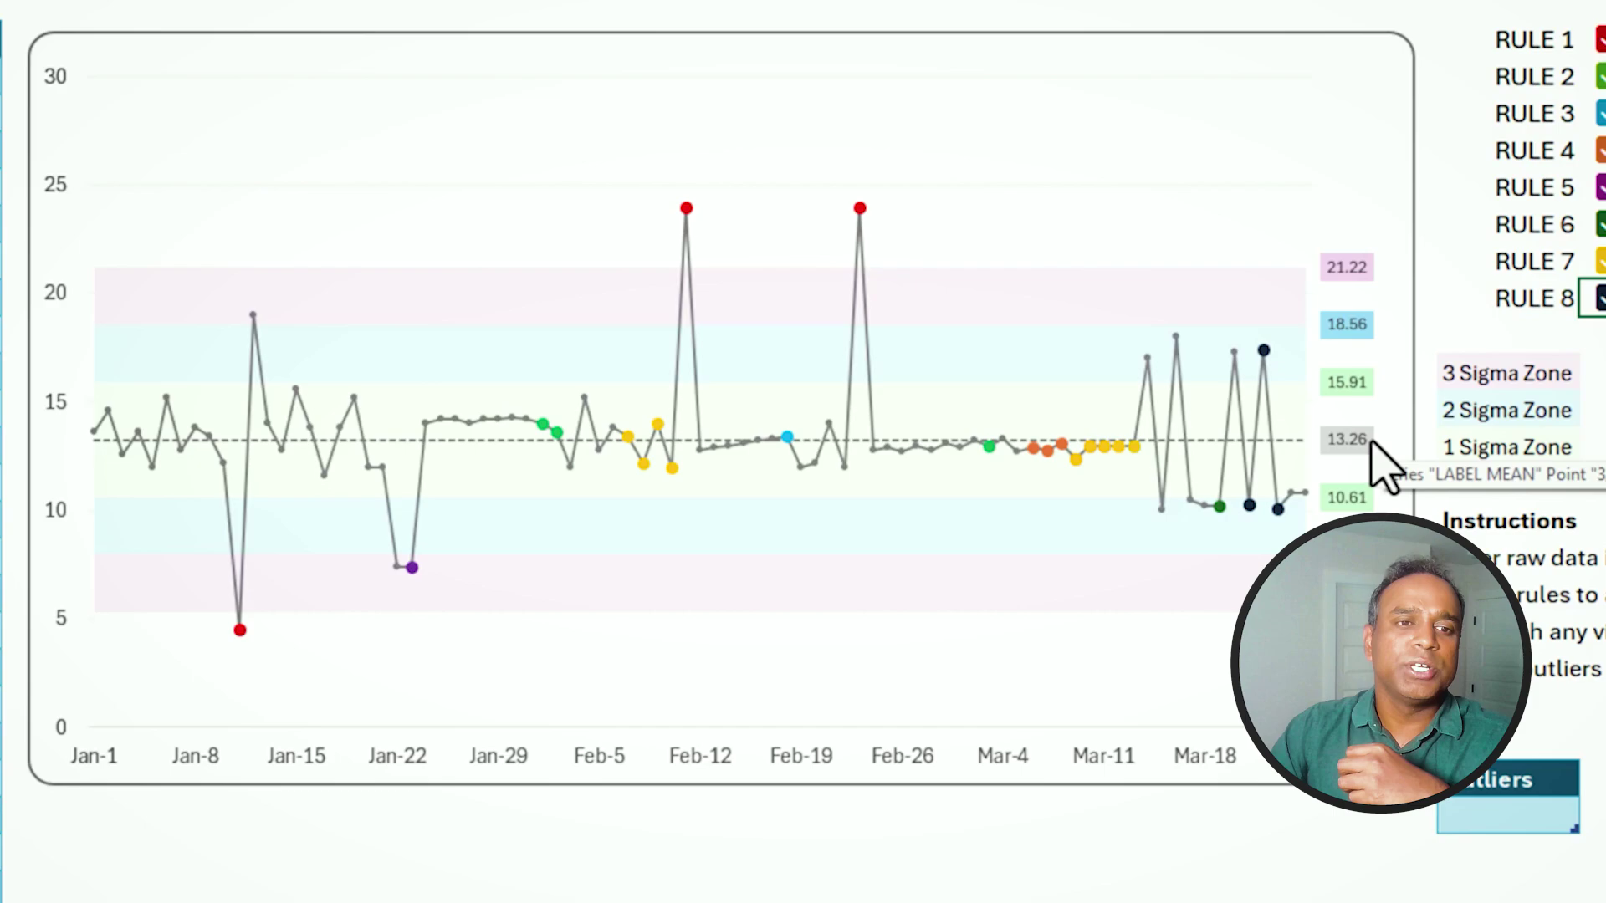
{"action": "left_click", "coordinate": [1534, 817]}
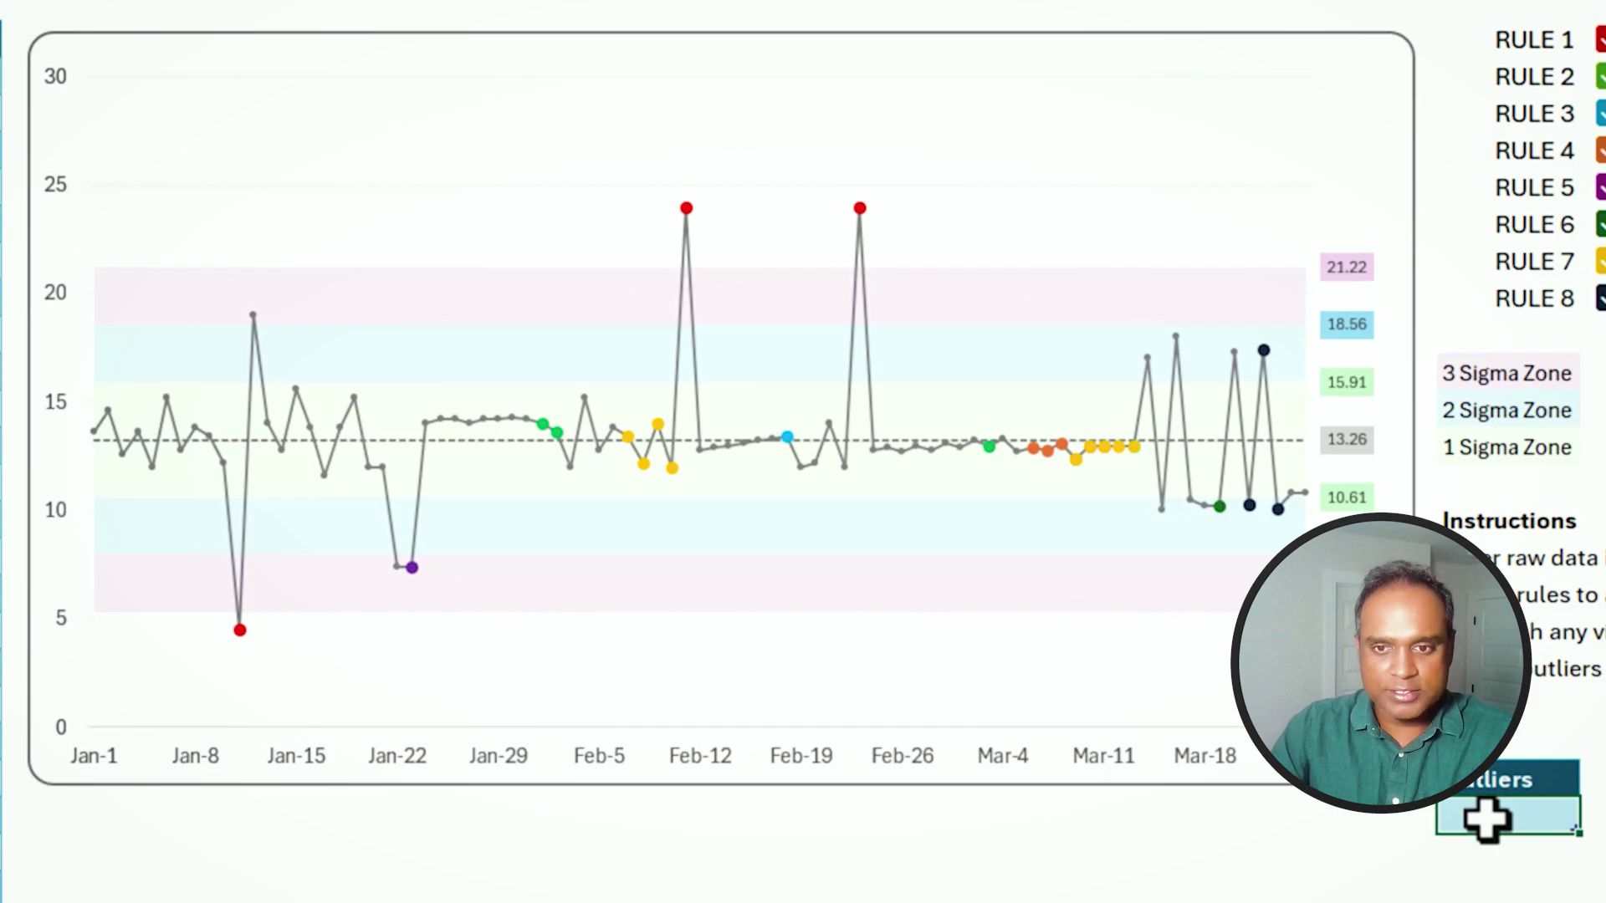
{"action": "type", "text": "1"}
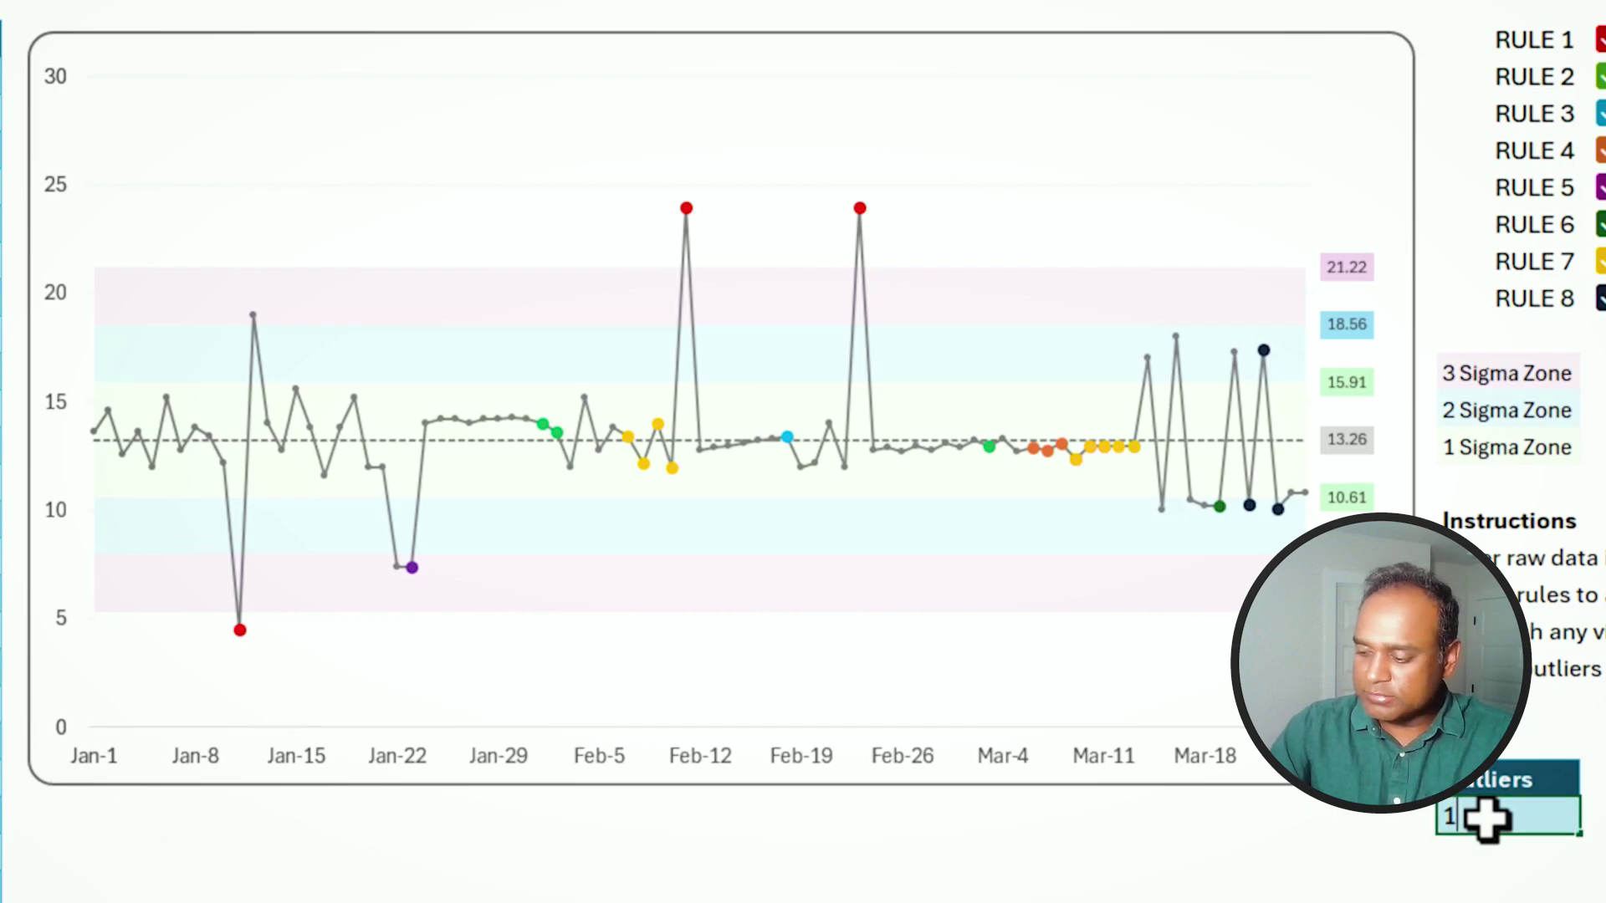
{"action": "type", "text": "/11/2024"}
{"action": "key", "text": "ctrl+Return"}
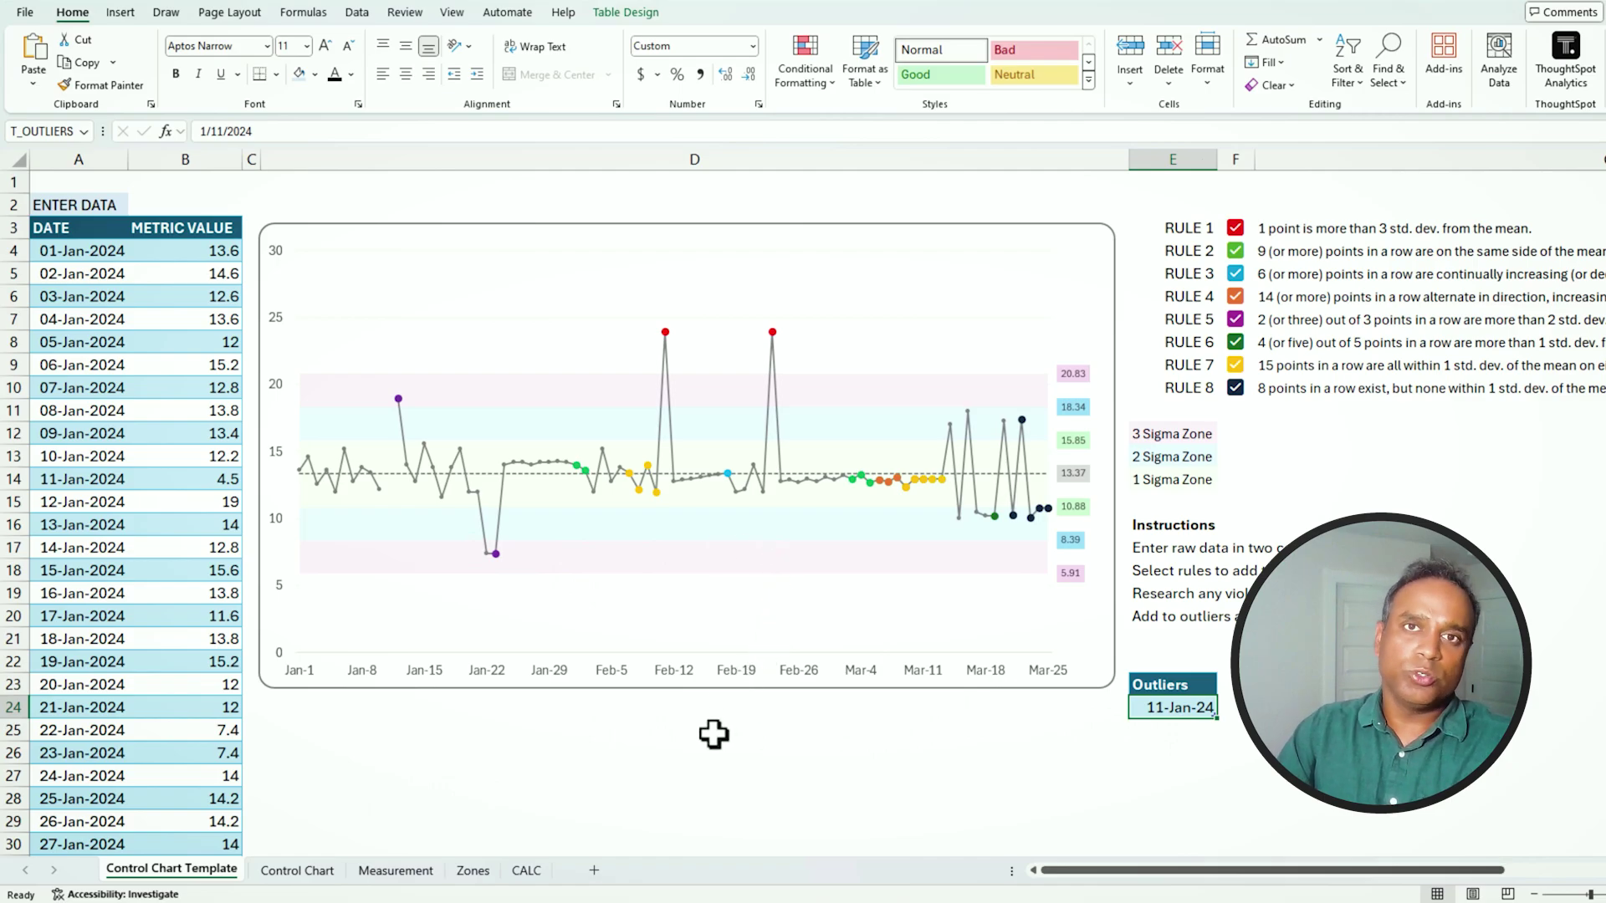
Identify the first high red-flagged February point and add its date, 2/11/2024, as the second row of the Outliers table
{"action": "left_click", "coordinate": [1180, 737]}
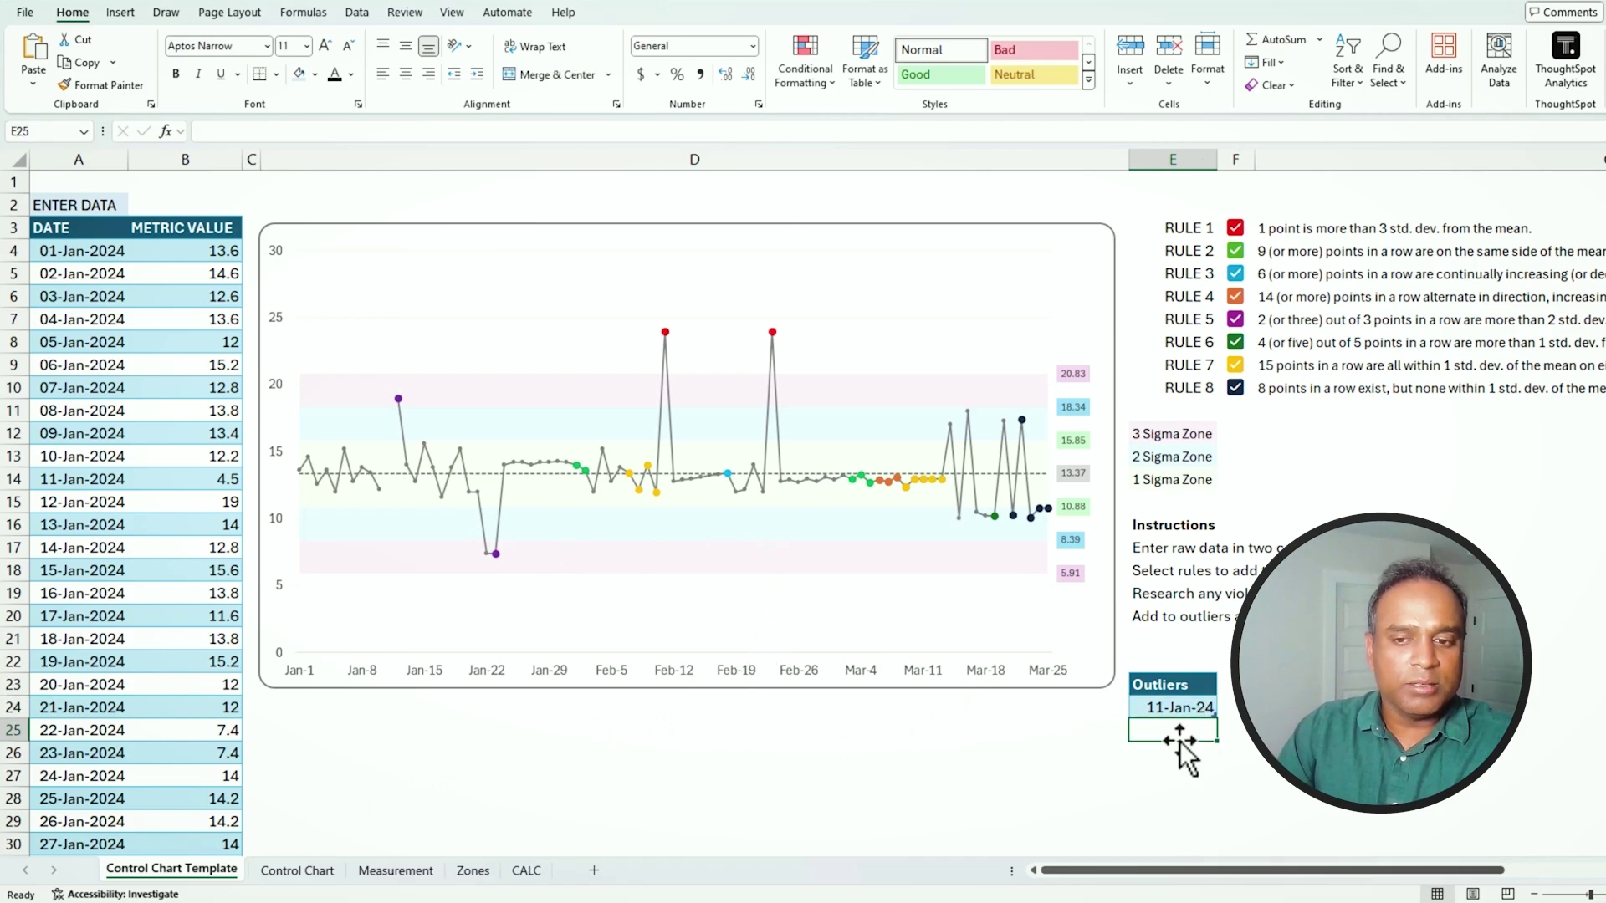
{"action": "mouse_move", "coordinate": [665, 339]}
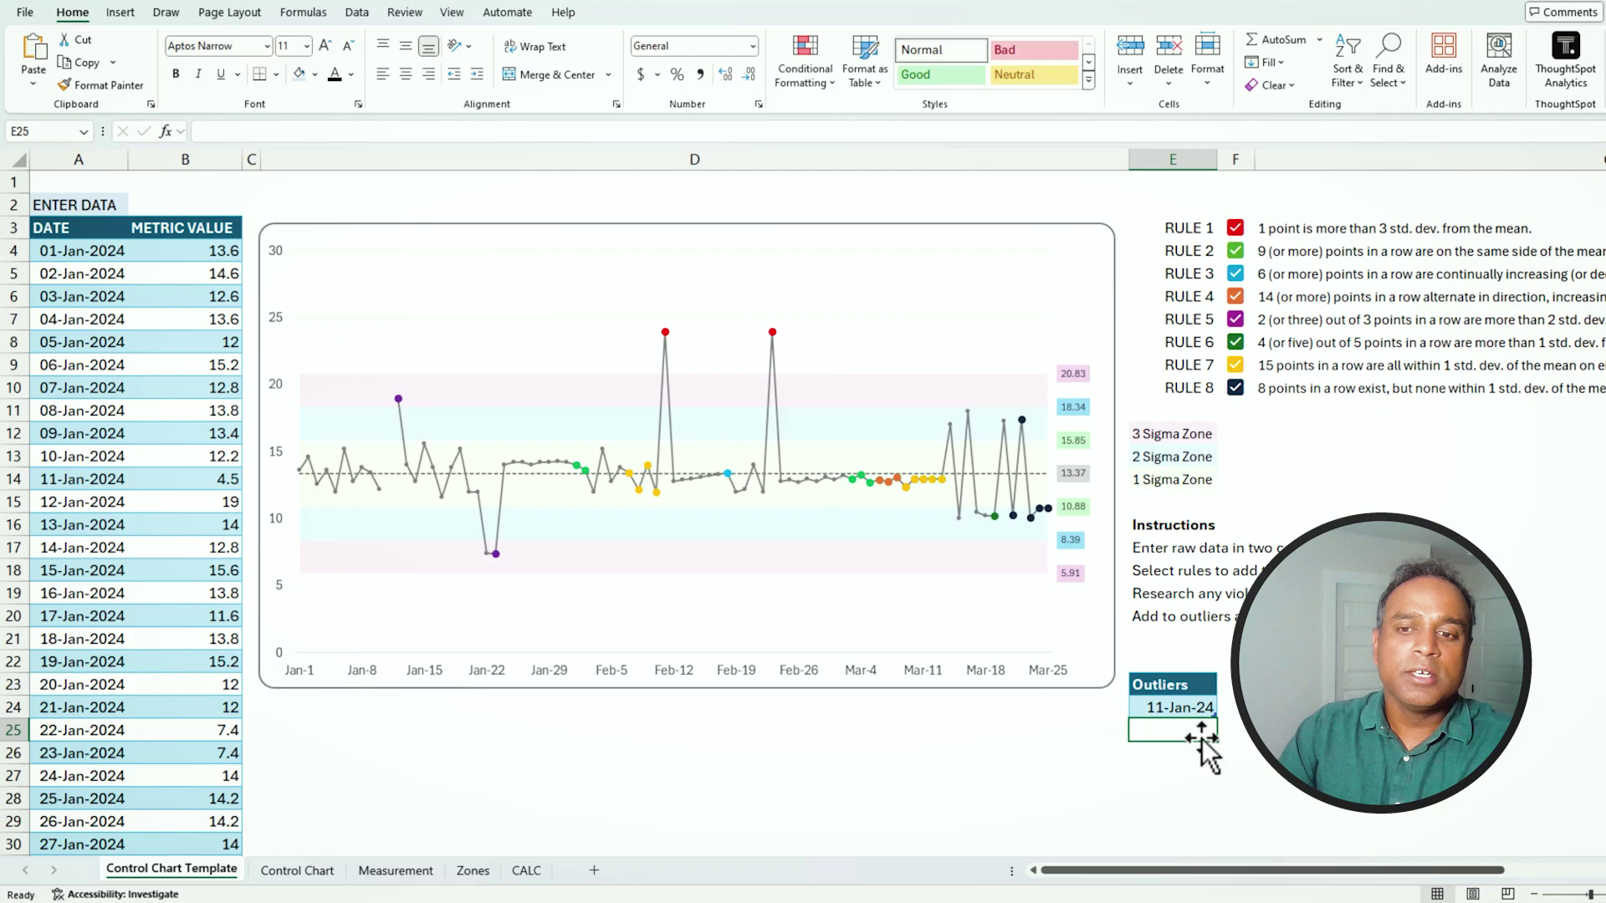
{"action": "type", "text": "2/11/202"}
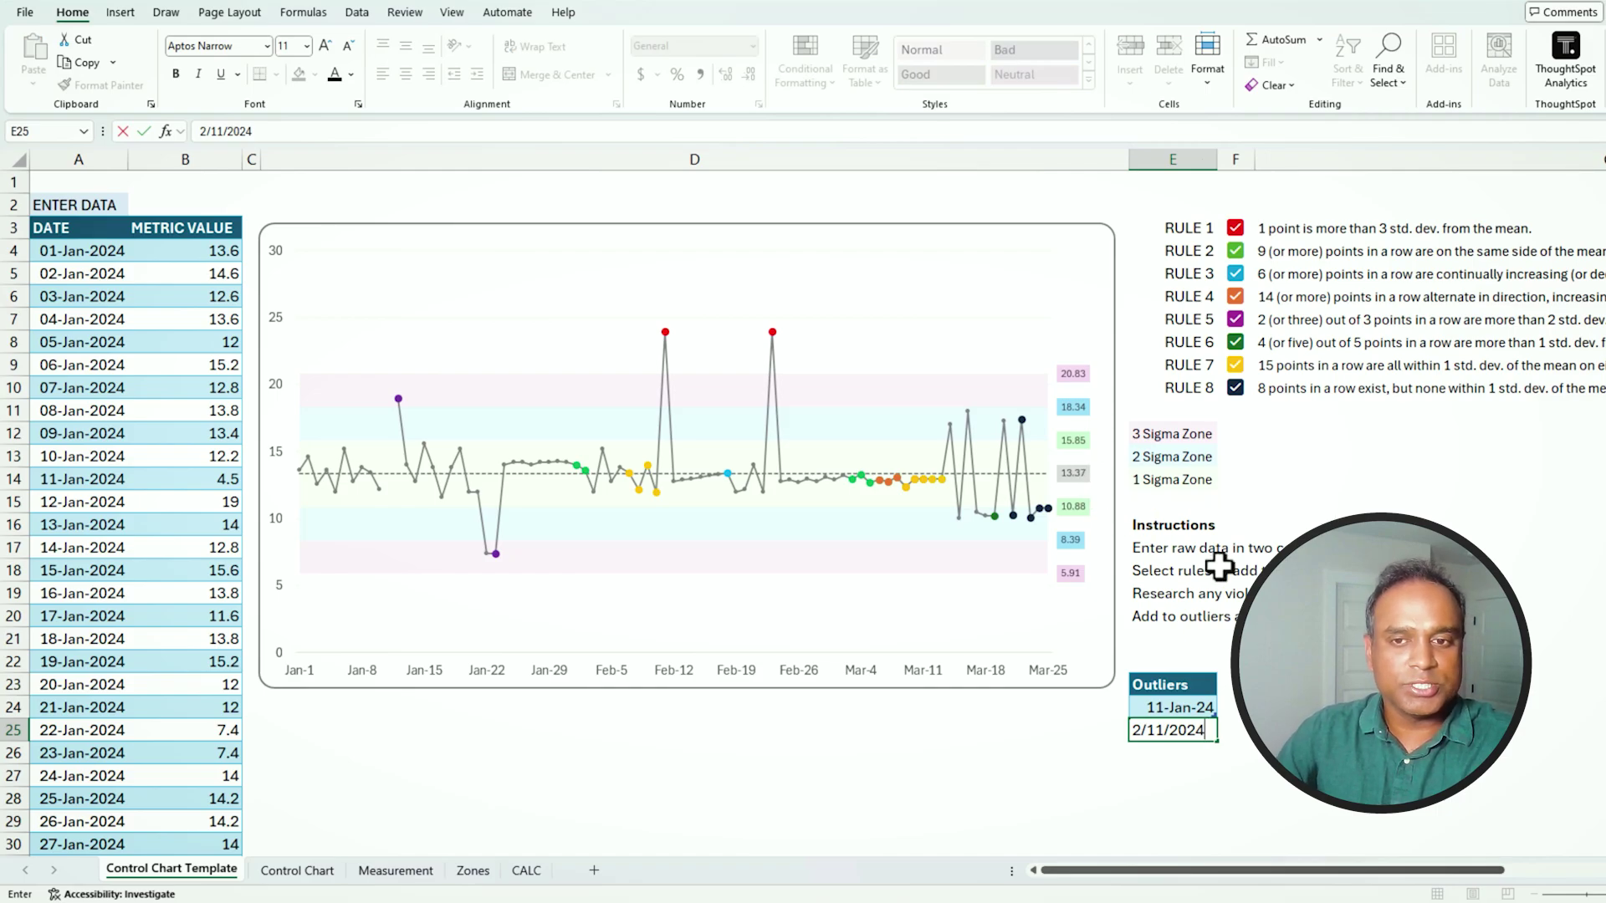
{"action": "type", "text": "4"}
{"action": "key", "text": "Return"}
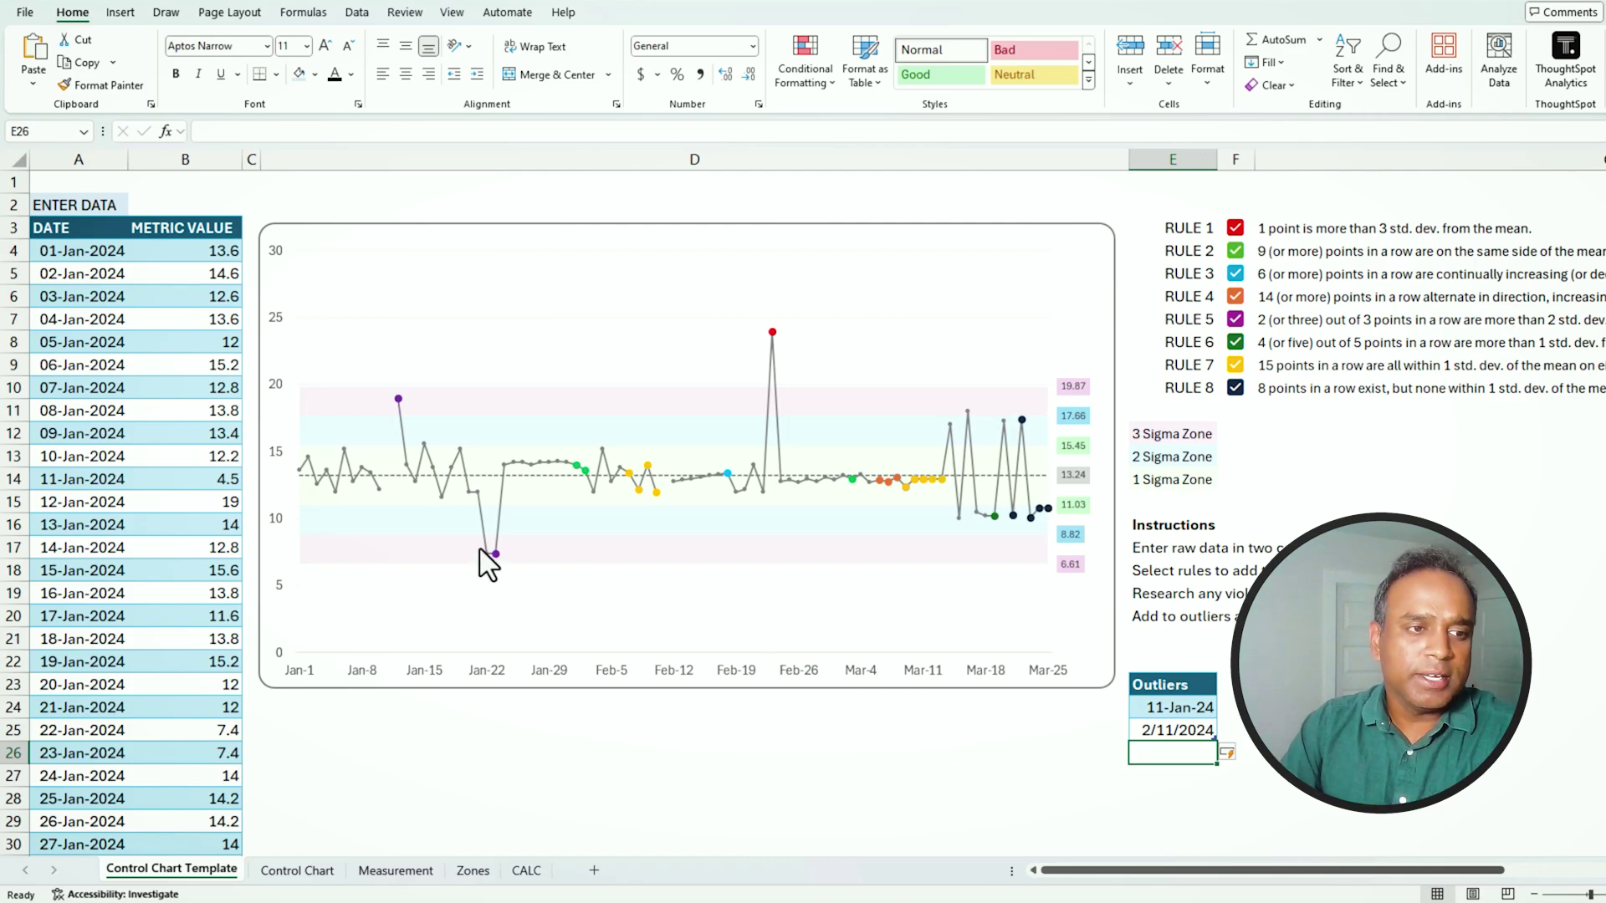
Select the last recorded date in the data table and inspect the matching final point on the control chart
{"action": "left_click", "coordinate": [228, 436]}
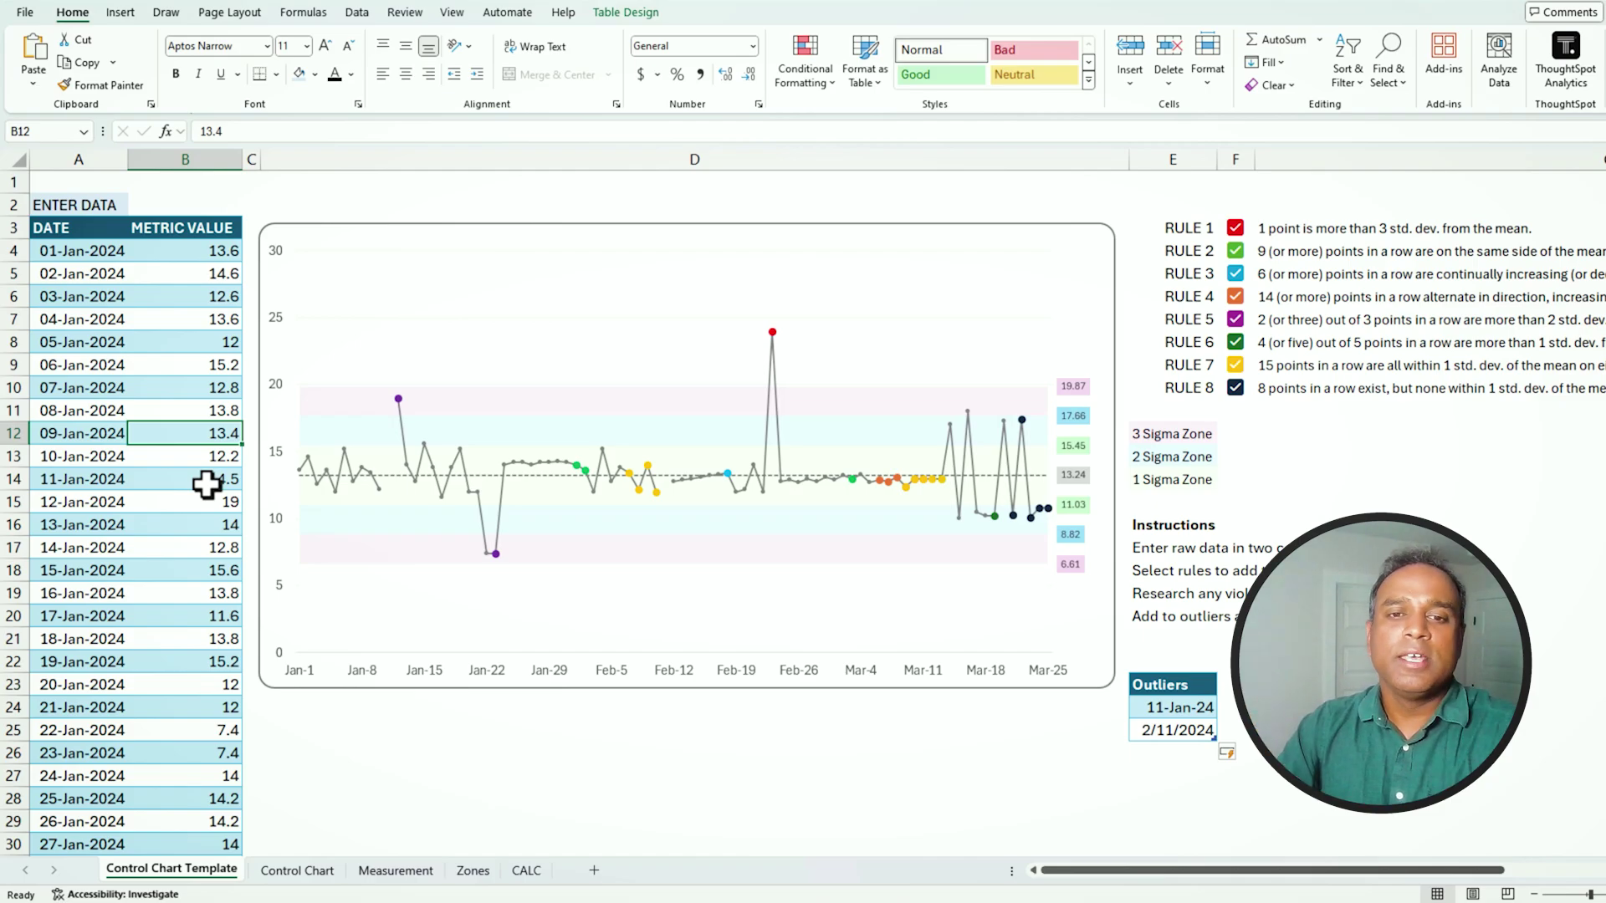
{"action": "scroll", "coordinate": [168, 739], "scroll_direction": "down", "scroll_amount": 9}
{"action": "scroll", "coordinate": [167, 739], "scroll_direction": "down", "scroll_amount": 13}
{"action": "left_click", "coordinate": [79, 661]}
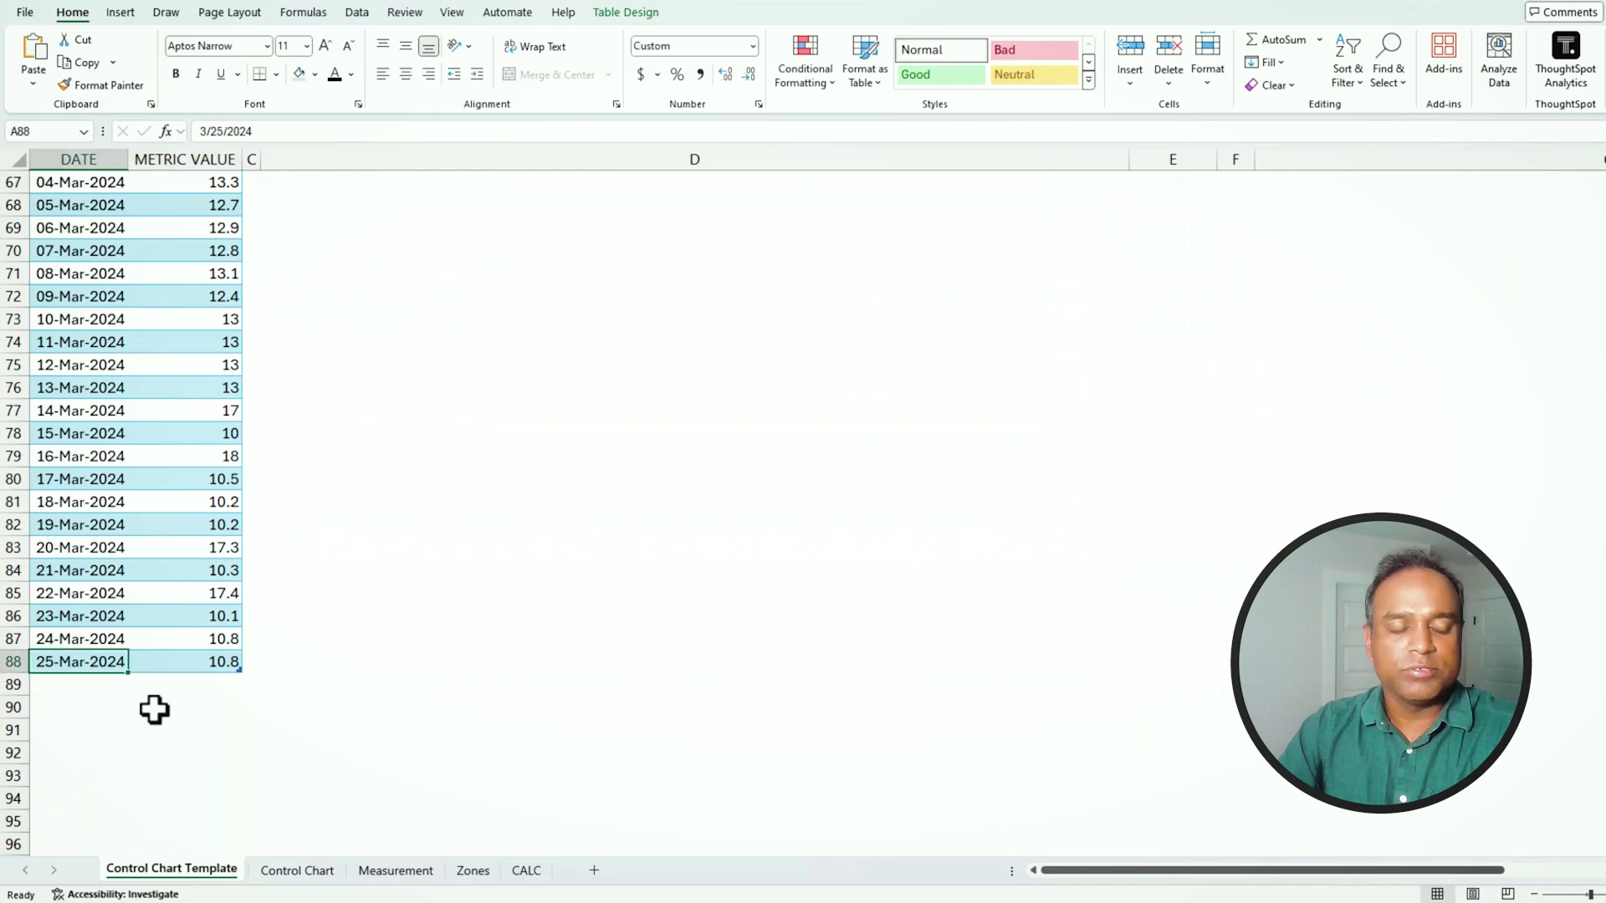
{"action": "scroll", "coordinate": [154, 711], "scroll_direction": "up", "scroll_amount": 20}
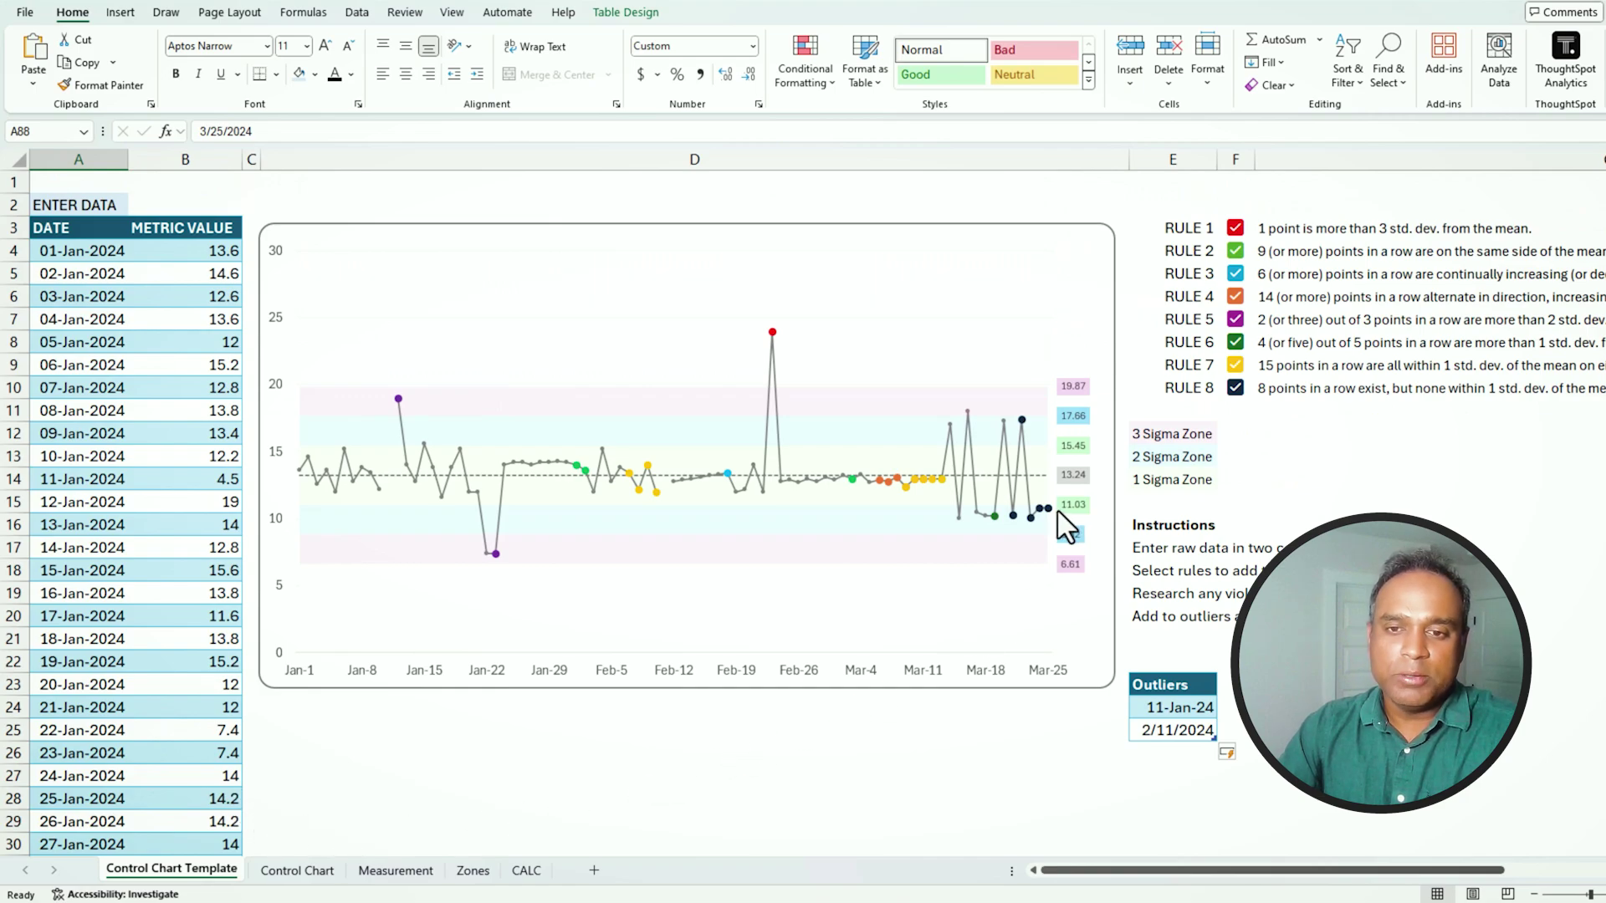
{"action": "mouse_move", "coordinate": [1050, 513]}
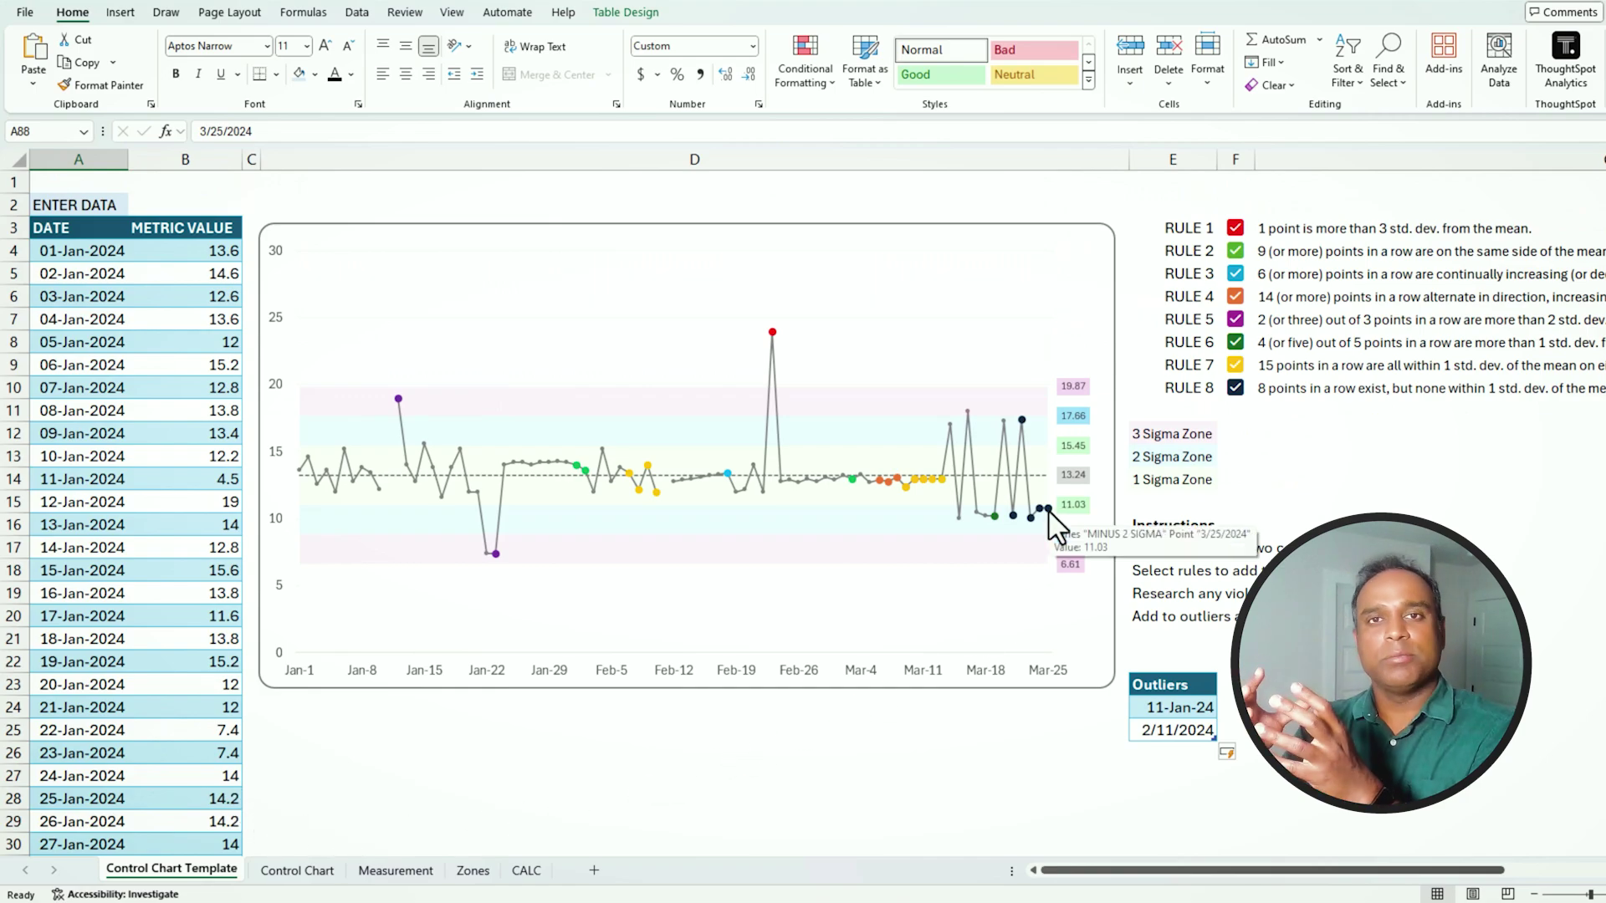